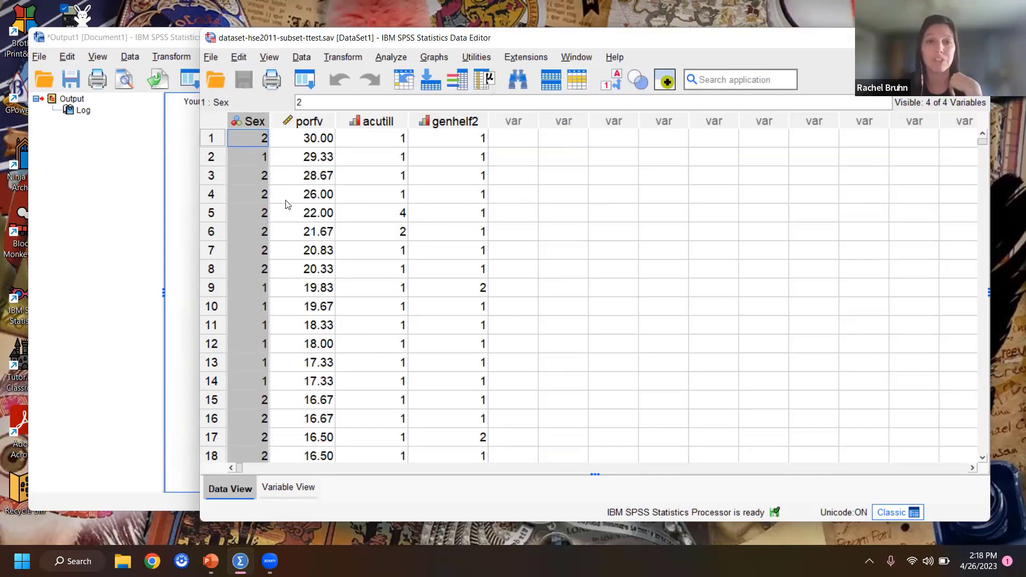
Step: Review the value labels defined for the Sex and porfv variables, closing each list without changes
left_click(309, 121)
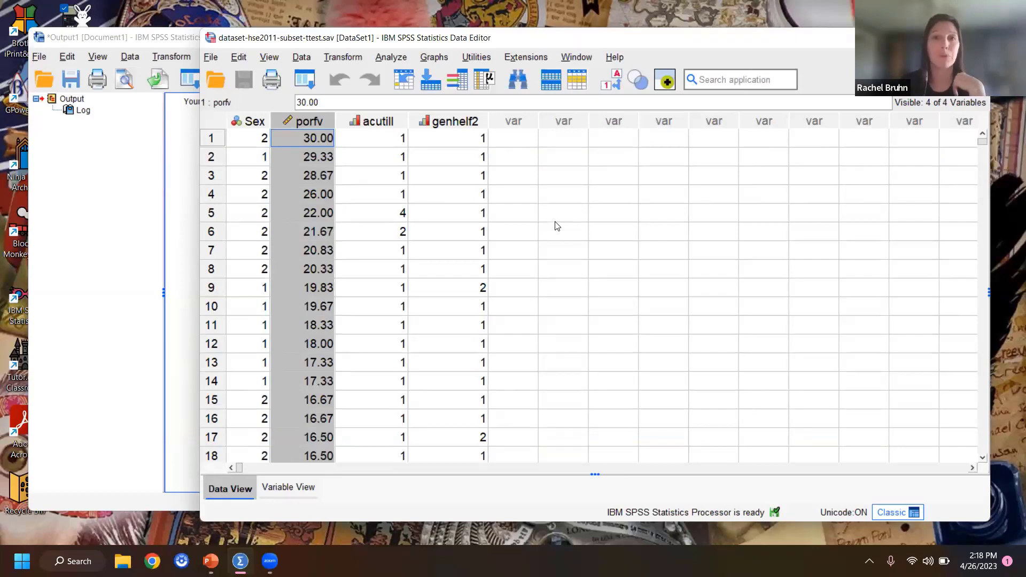
left_click(270, 488)
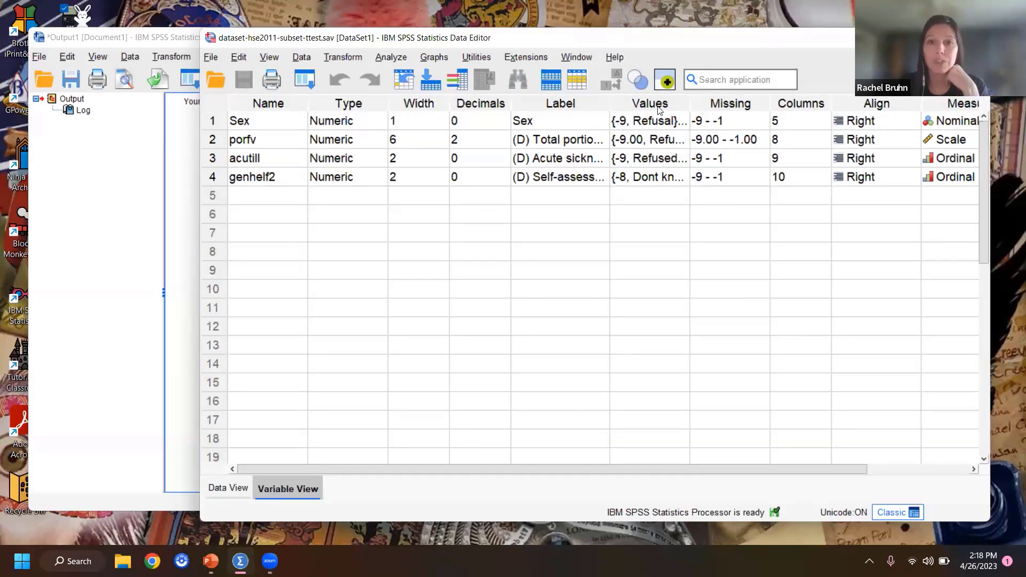
left_click(668, 120)
left_click(680, 124)
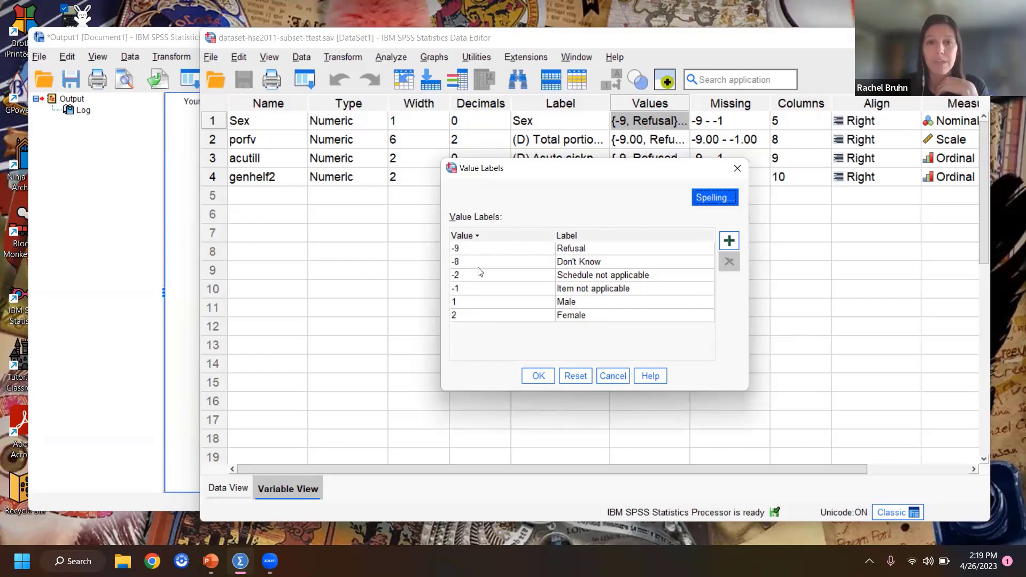
left_click(737, 168)
left_click(648, 140)
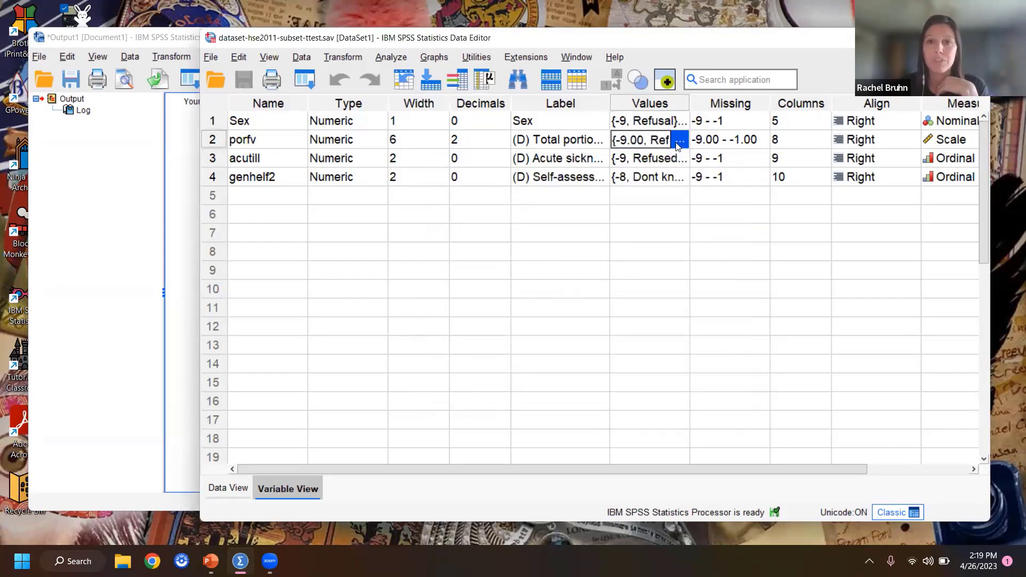
left_click(680, 139)
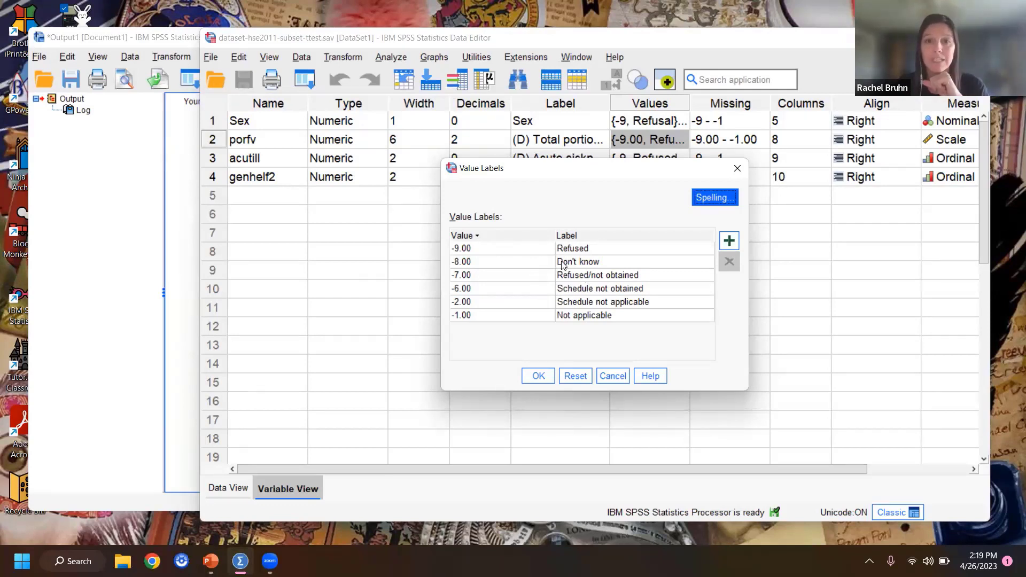
left_click(737, 169)
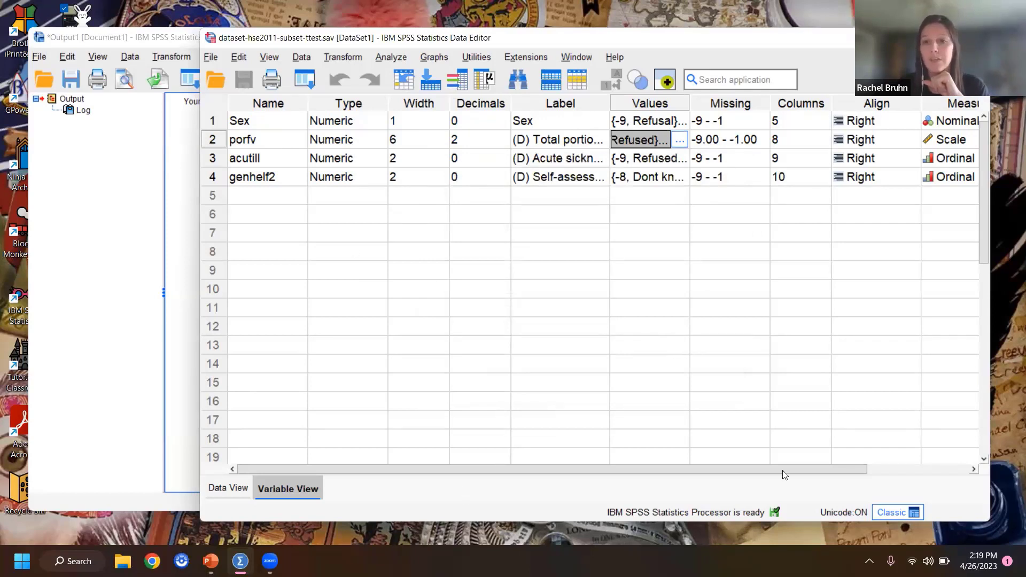
Step: Check the measurement level assigned to each variable, including porfv
left_click_drag(783, 469, 907, 413)
left_click(846, 103)
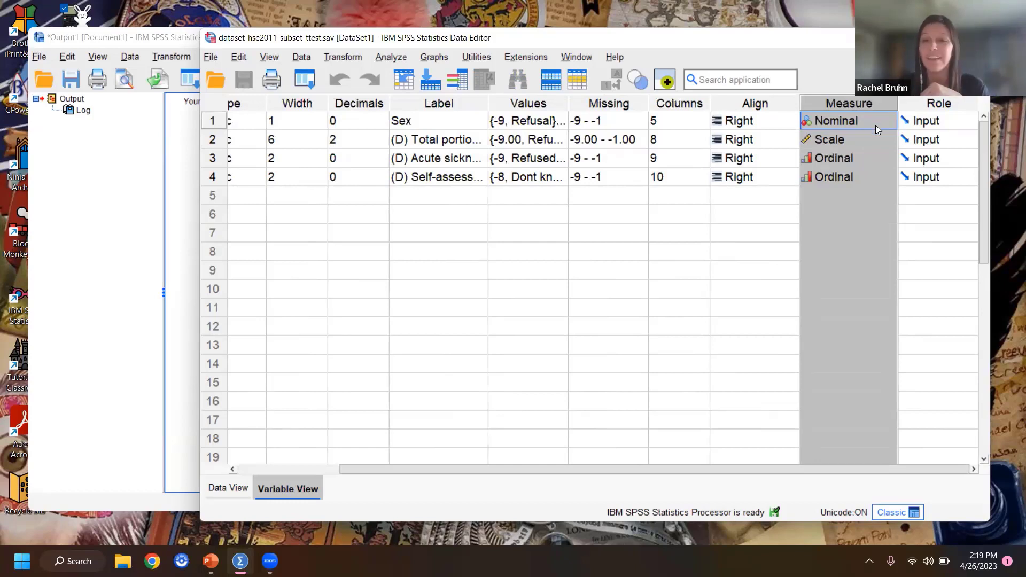
left_click(827, 141)
left_click(809, 143)
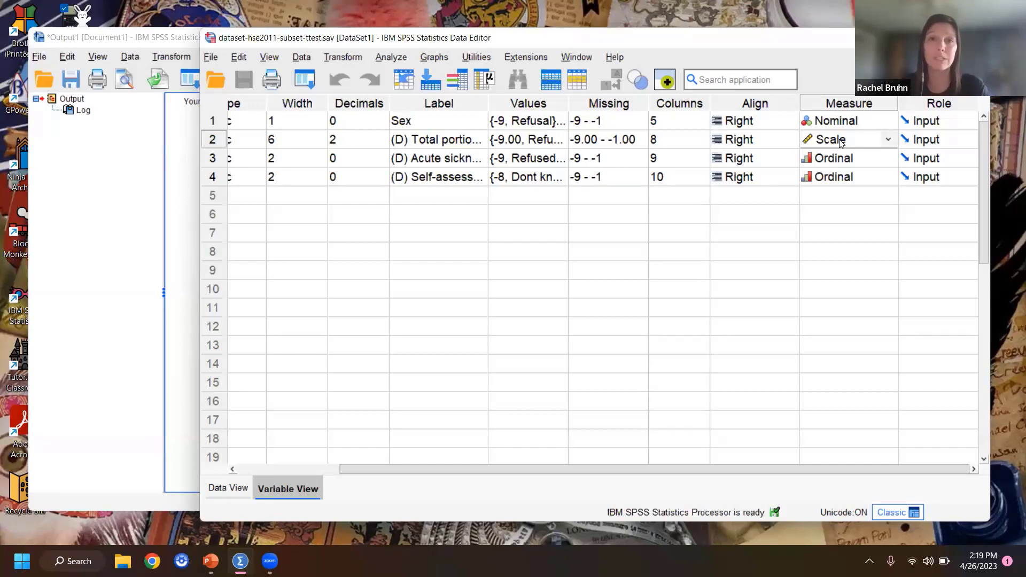
left_click_drag(516, 469, 387, 488)
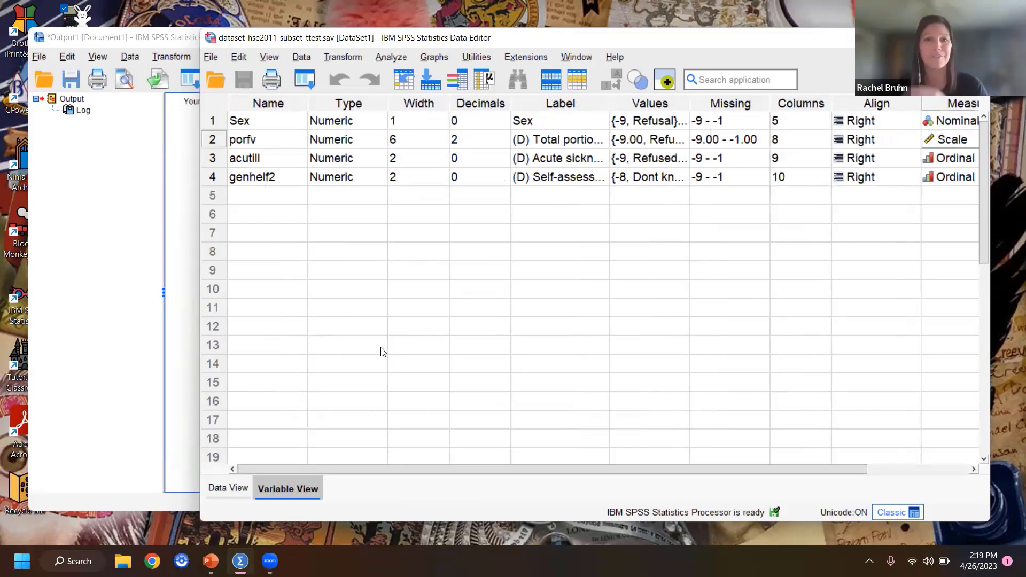
Step: Return to the case data and highlight the Sex column, followed by the porfv column
left_click(204, 486)
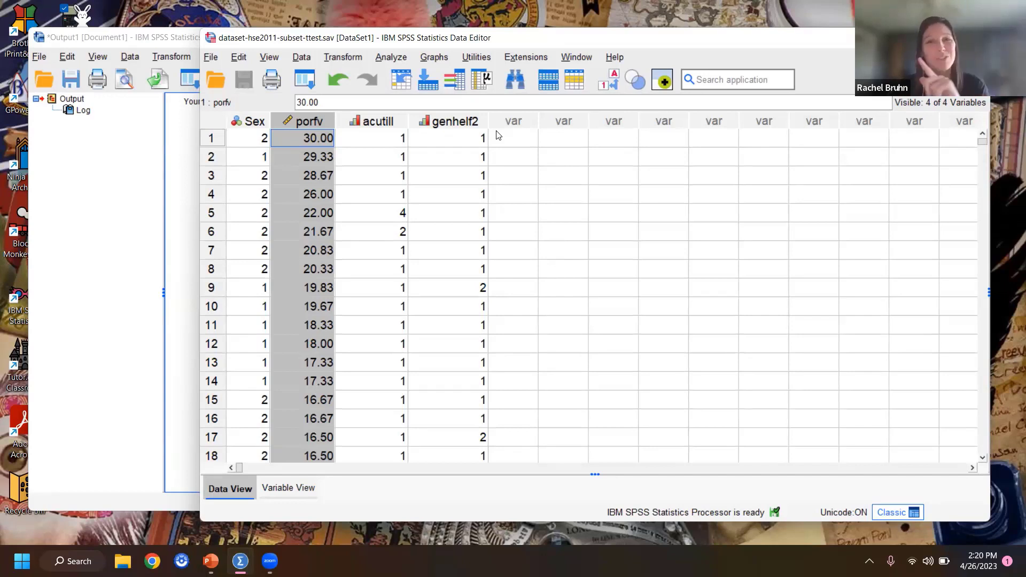
left_click(251, 121)
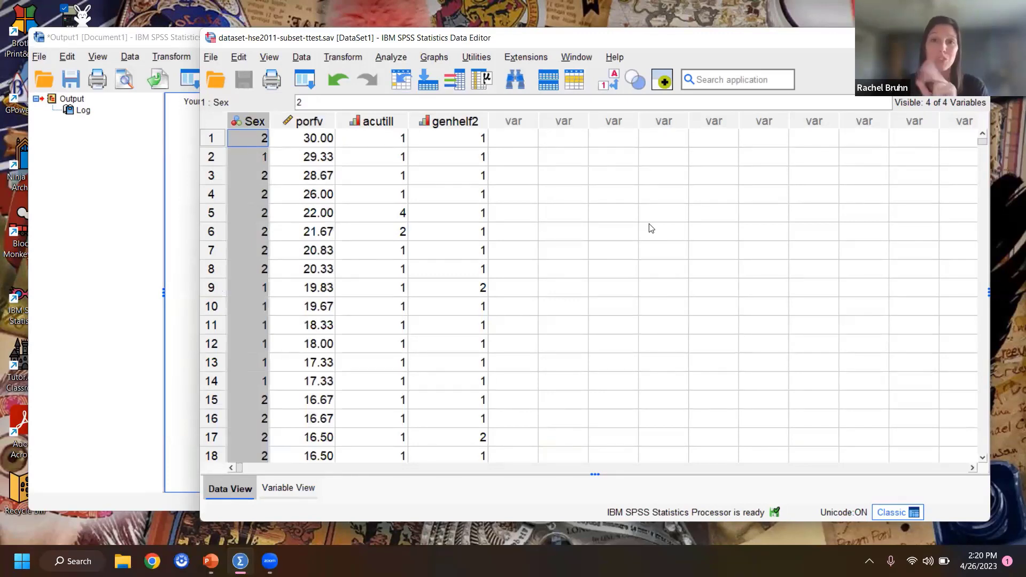
left_click(304, 121)
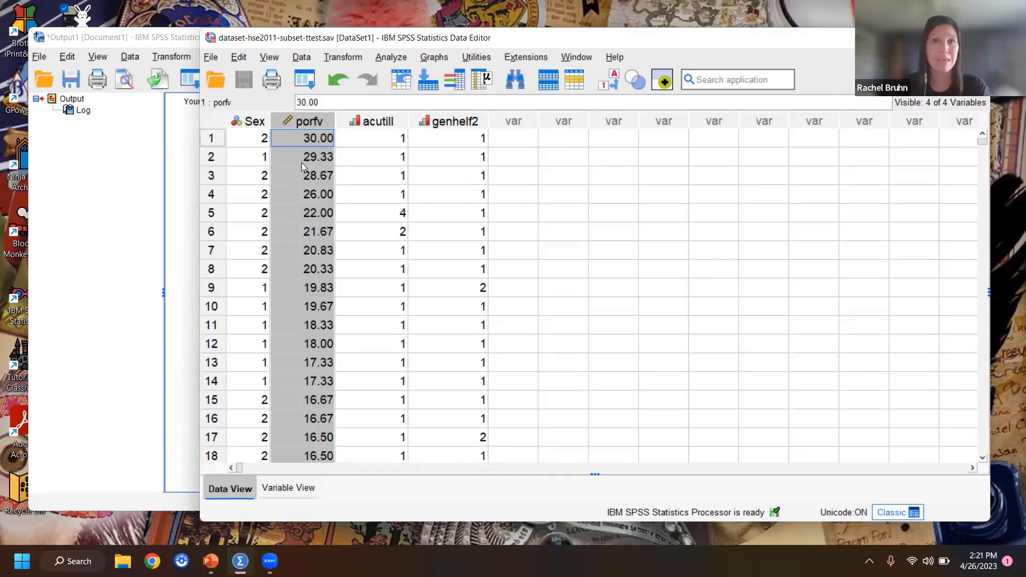
Step: Set up an Explore analysis with total portion of fruit and veg as dependent and Sex as factor, keeping descriptives with a 95% confidence interval
left_click(390, 57)
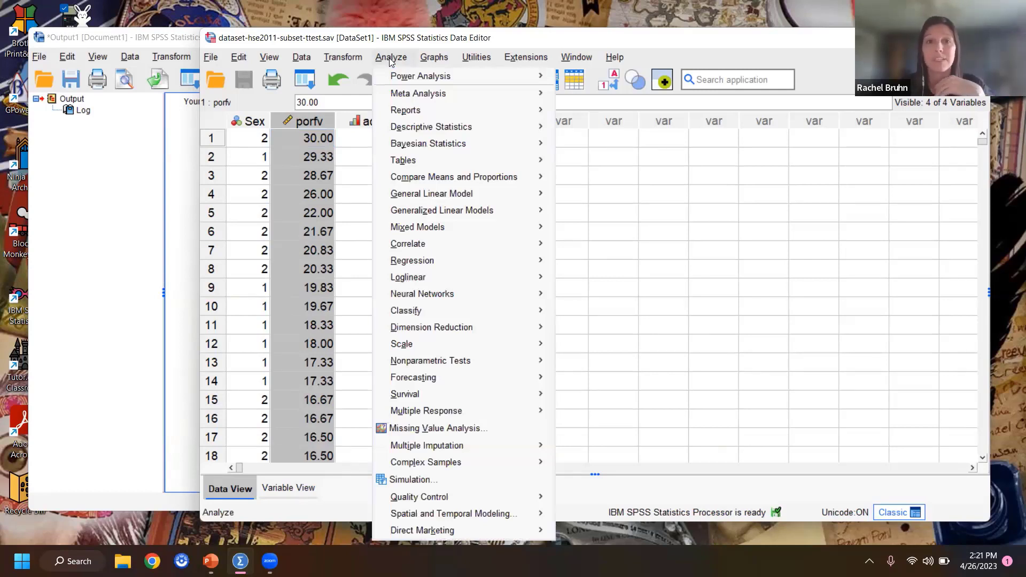
mouse_move(433, 134)
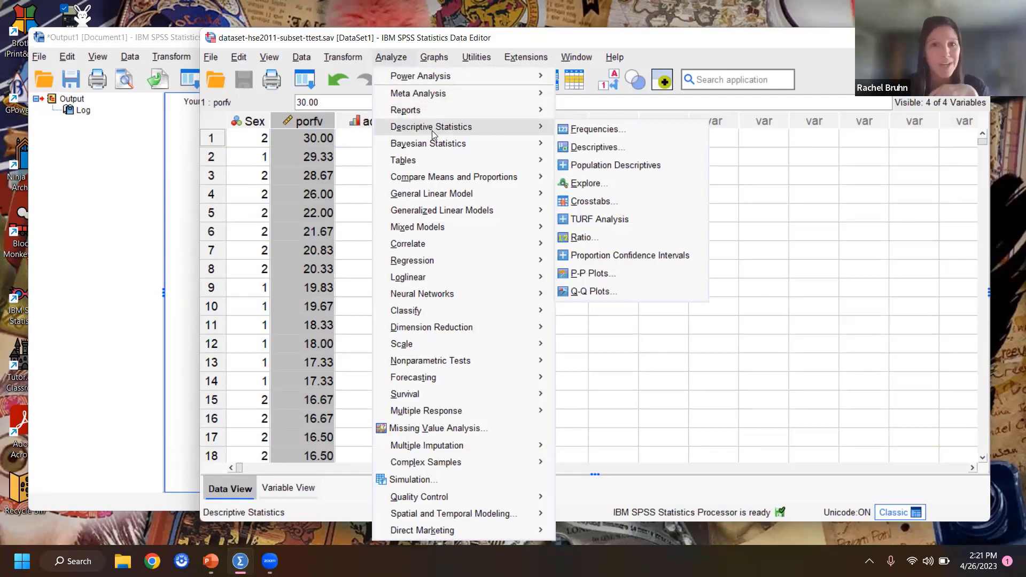
left_click(593, 188)
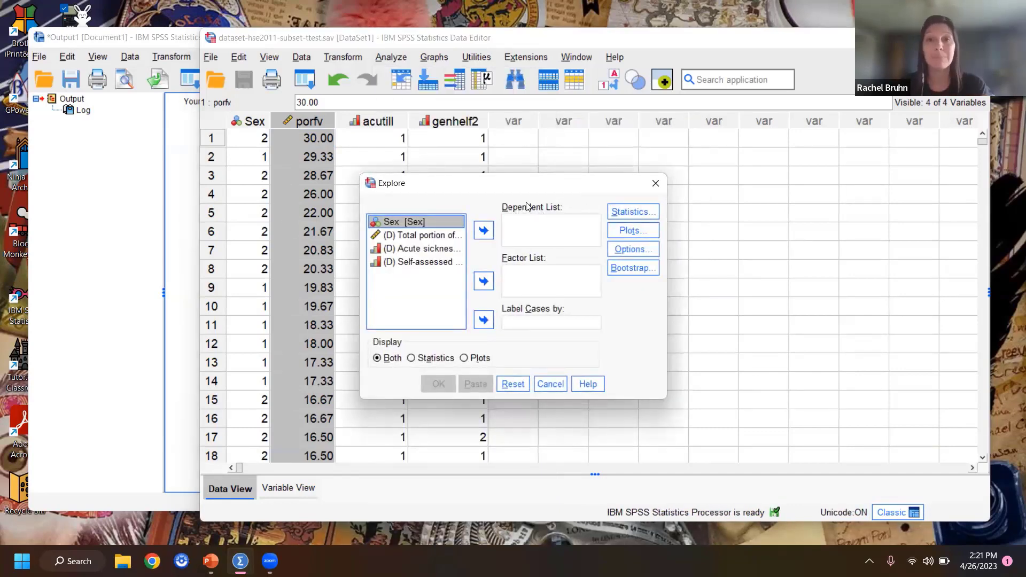
left_click(375, 237)
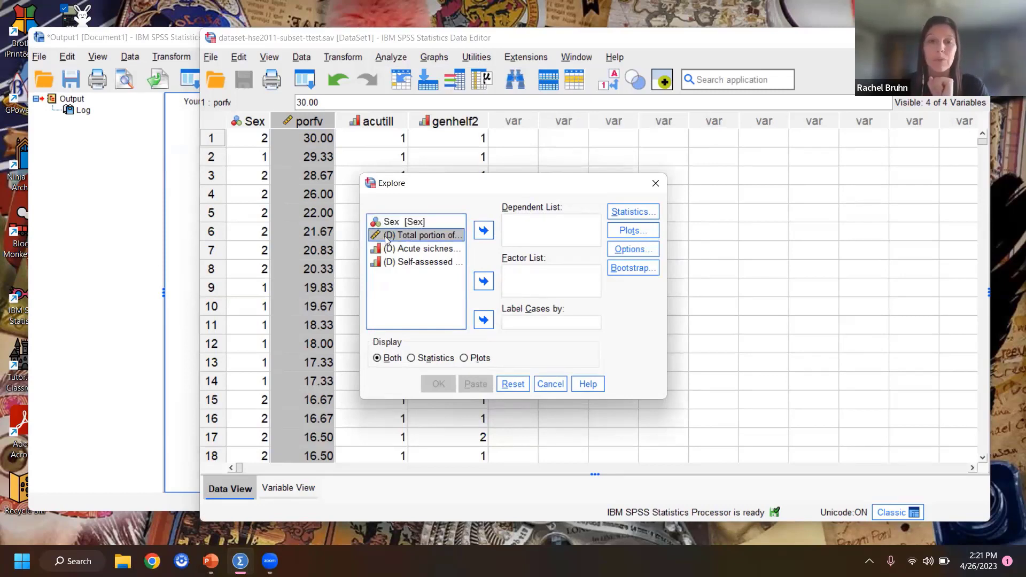
left_click(484, 228)
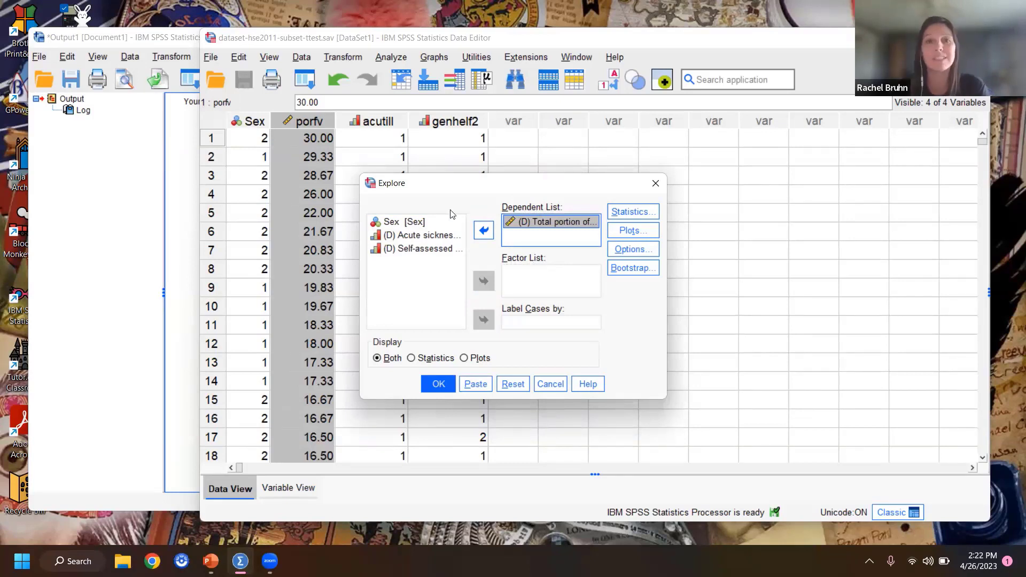
left_click(396, 221)
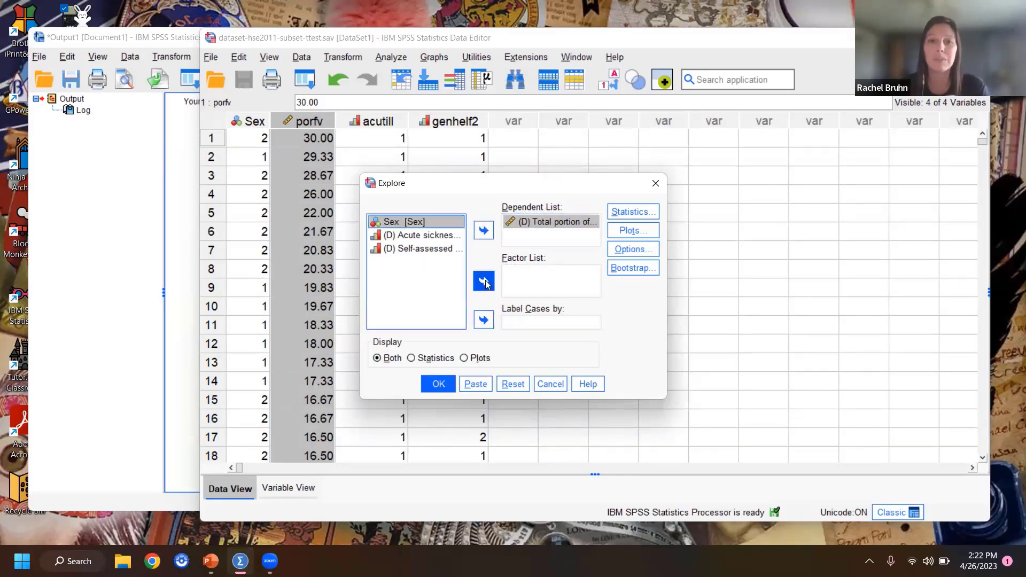
left_click(484, 281)
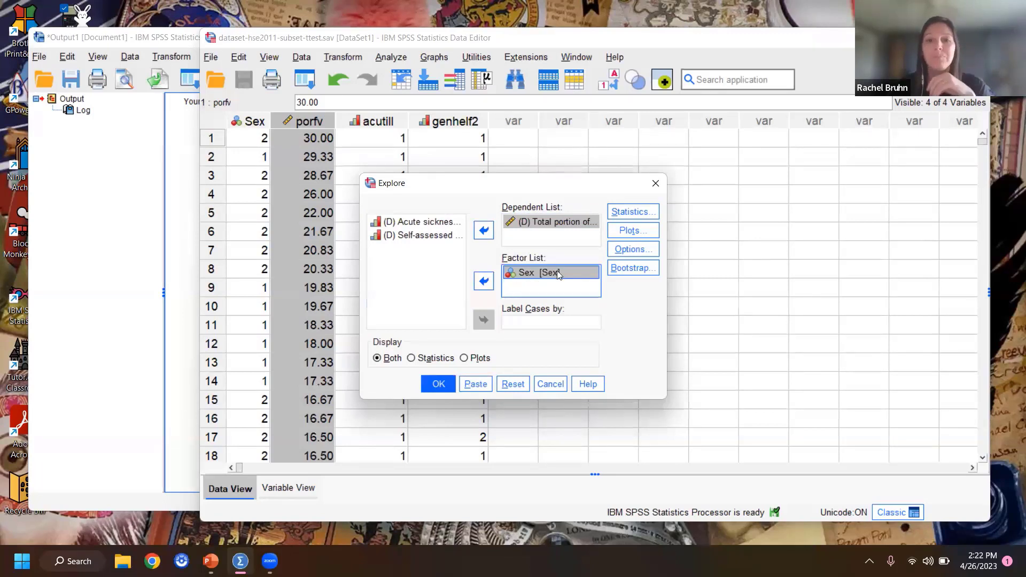
left_click(623, 217)
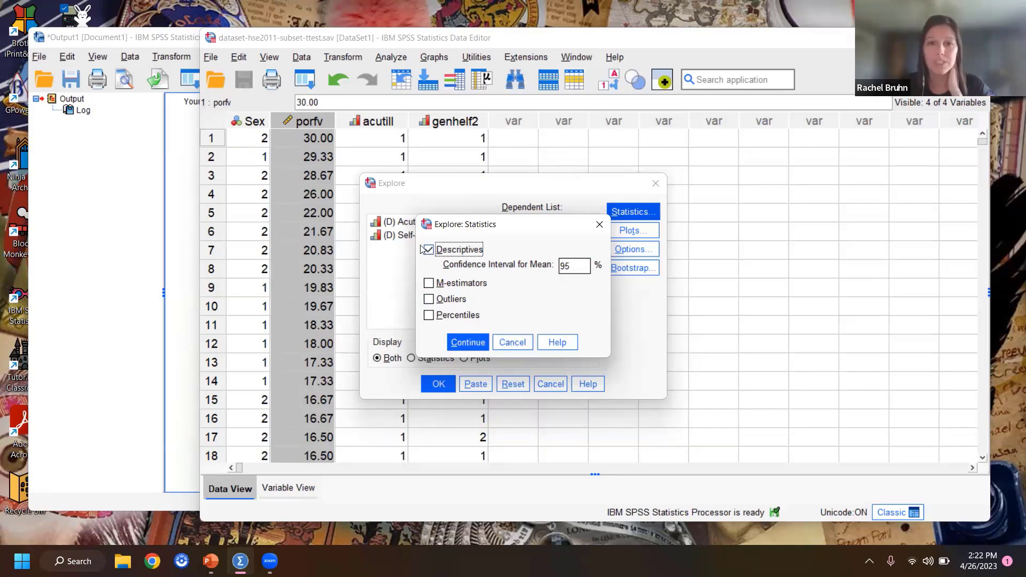
left_click(465, 342)
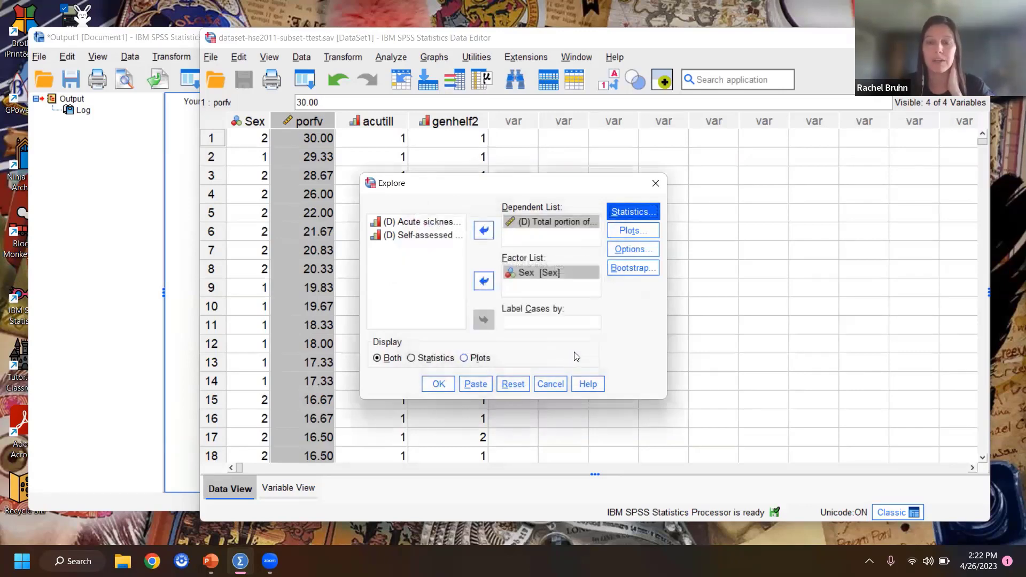
Step: Replace the stem-and-leaf plot with a histogram, enable normality plots with tests, and run the Explore analysis
left_click(638, 235)
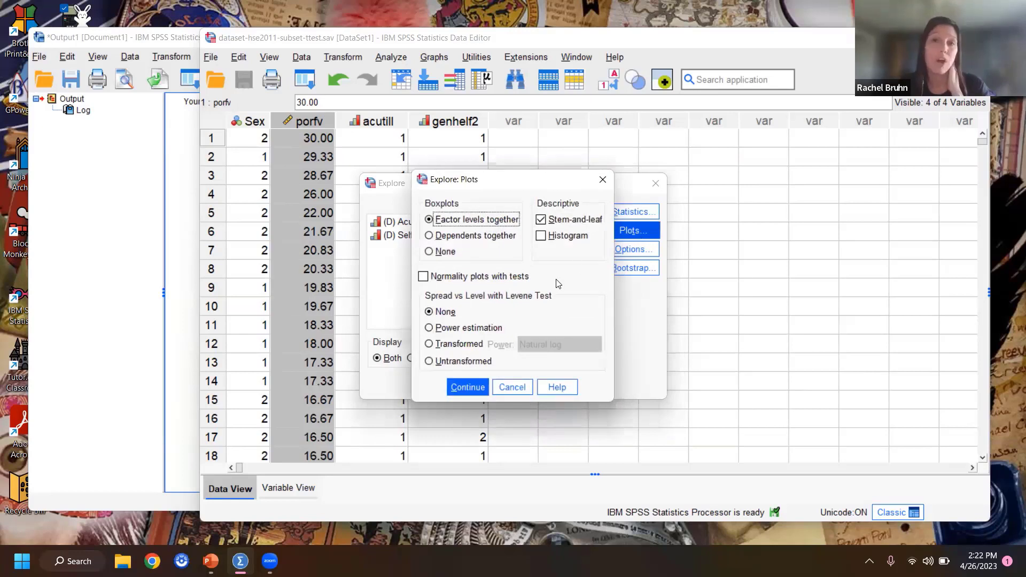
left_click(541, 220)
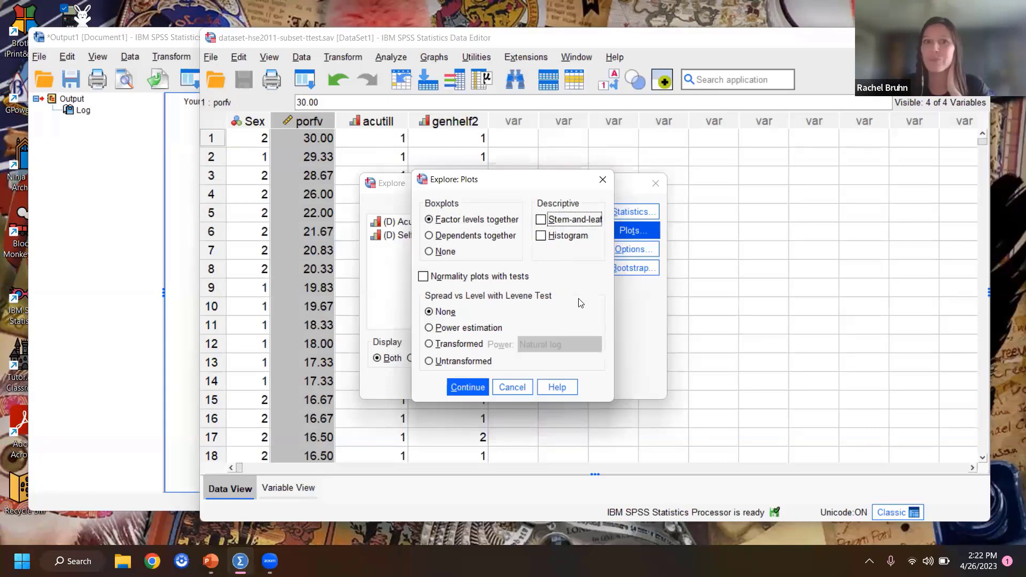
left_click(556, 235)
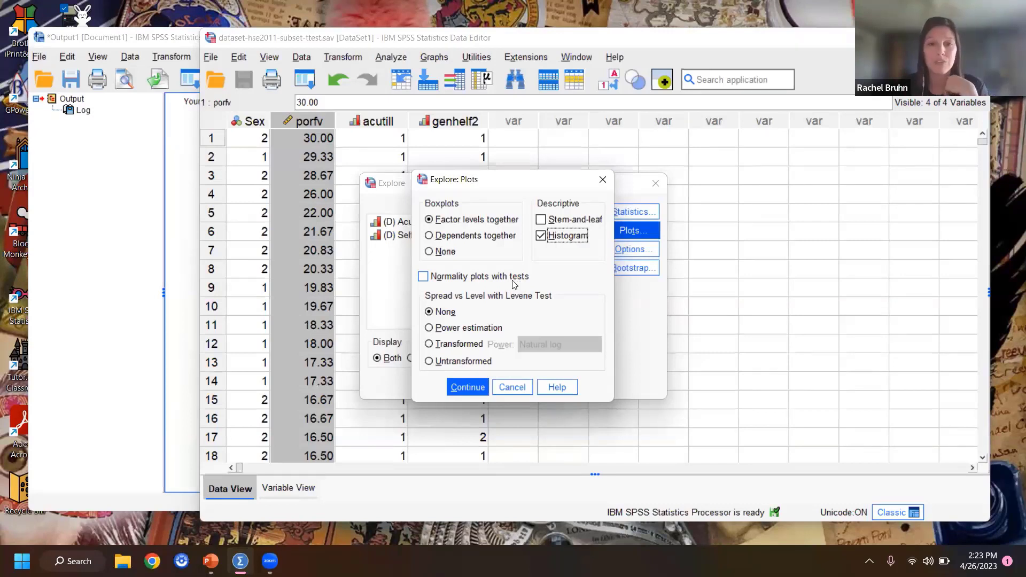
left_click(435, 281)
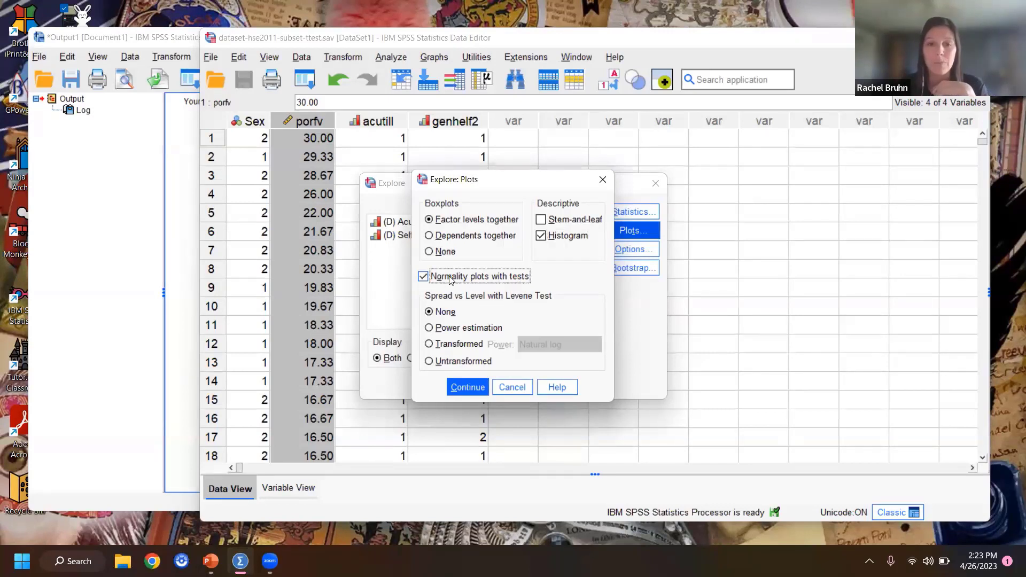
left_click(462, 388)
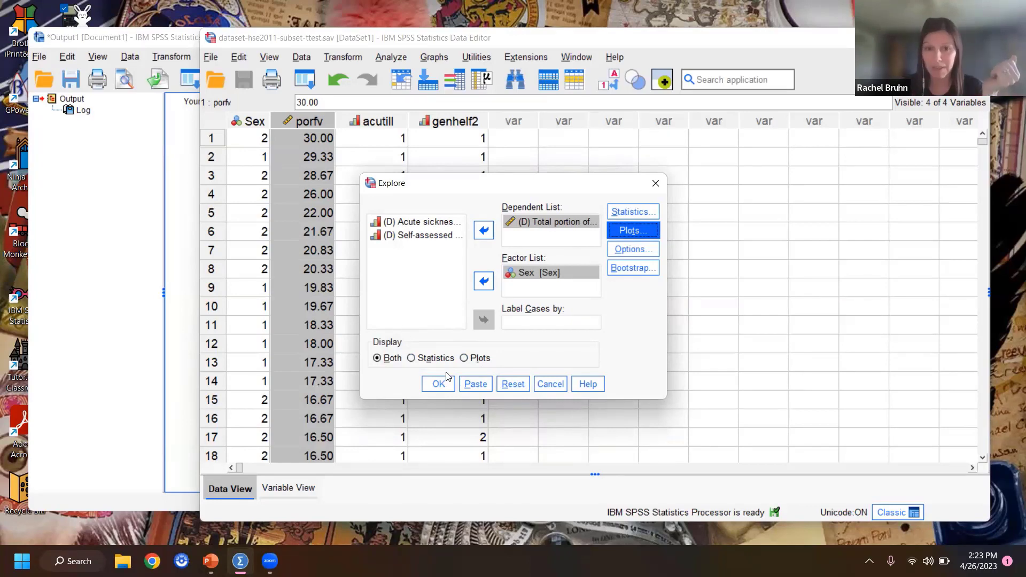
left_click(437, 383)
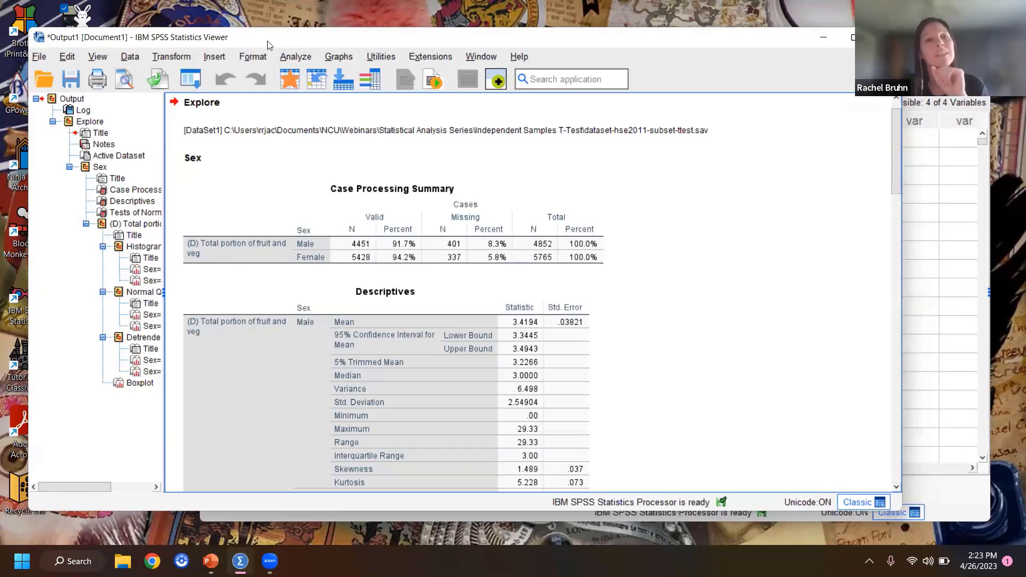
Step: Examine the Case Processing Summary and the Descriptives table for males and females in the Explore output
left_click(455, 260)
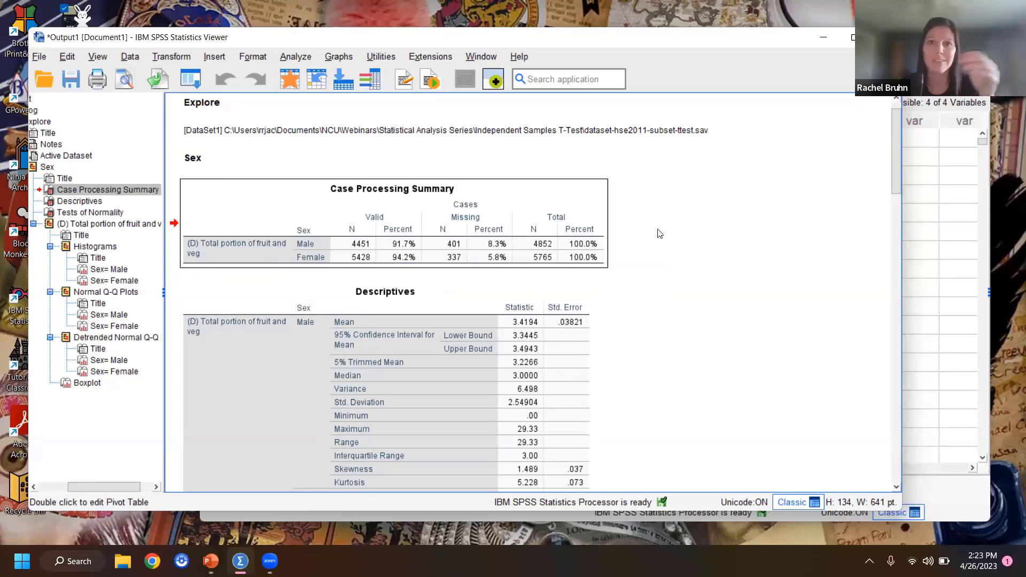
scroll(736, 278, "down", 3)
scroll(735, 278, "down", 2)
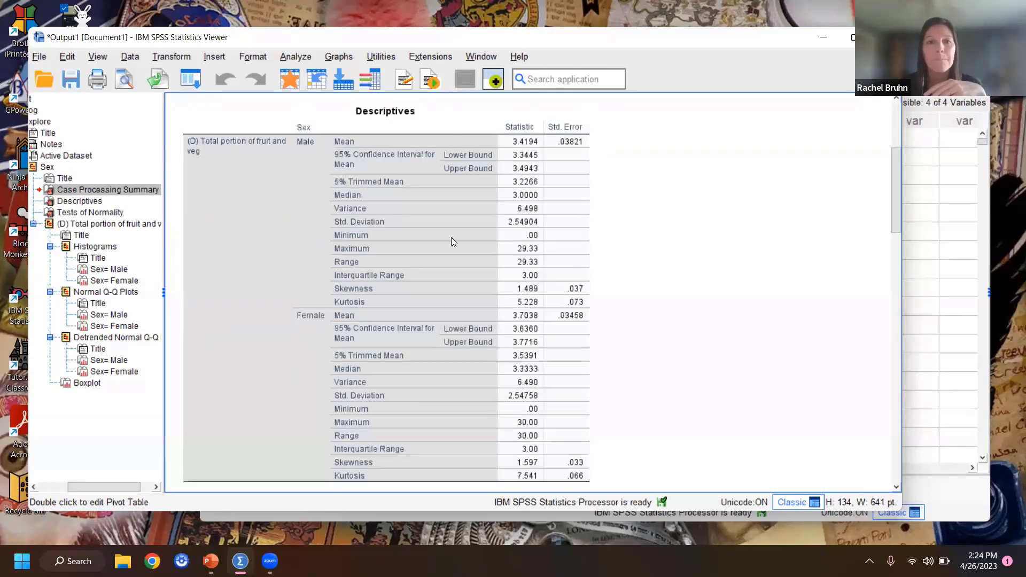
left_click(402, 170)
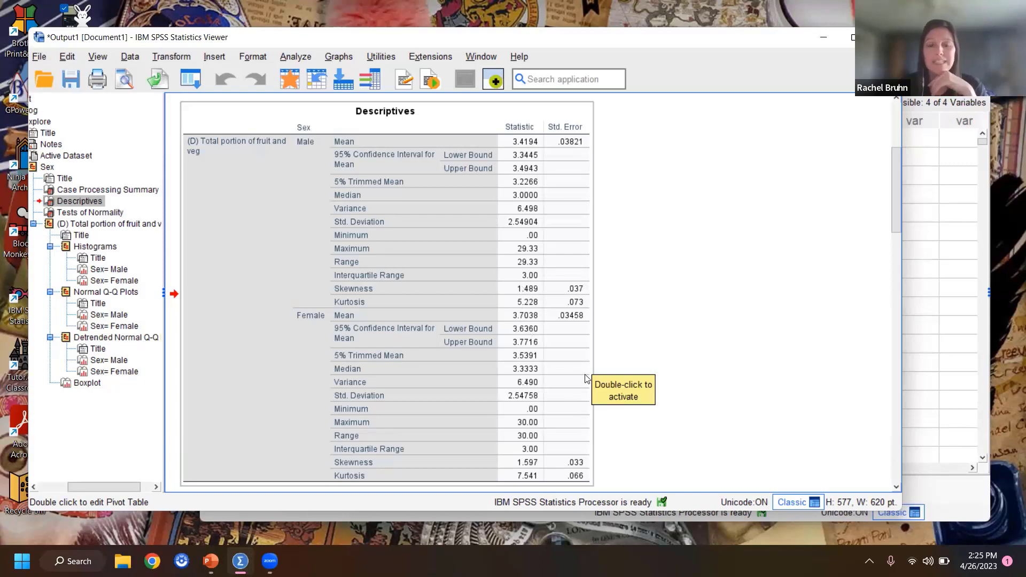
Step: Examine the Tests of Normality table and the male histogram of total fruit and veg portions
scroll(574, 399, "down", 3)
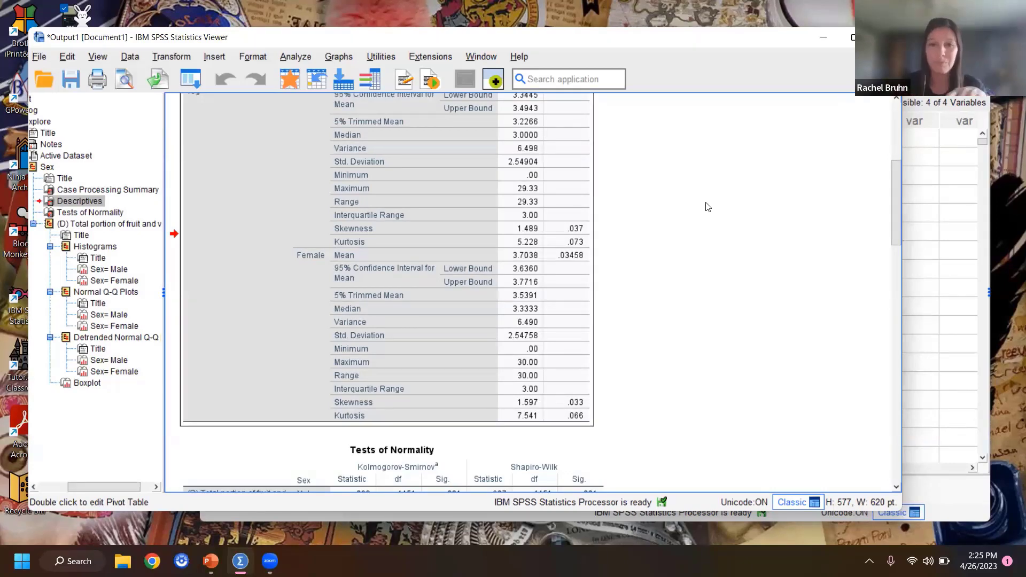
scroll(689, 227, "down", 3)
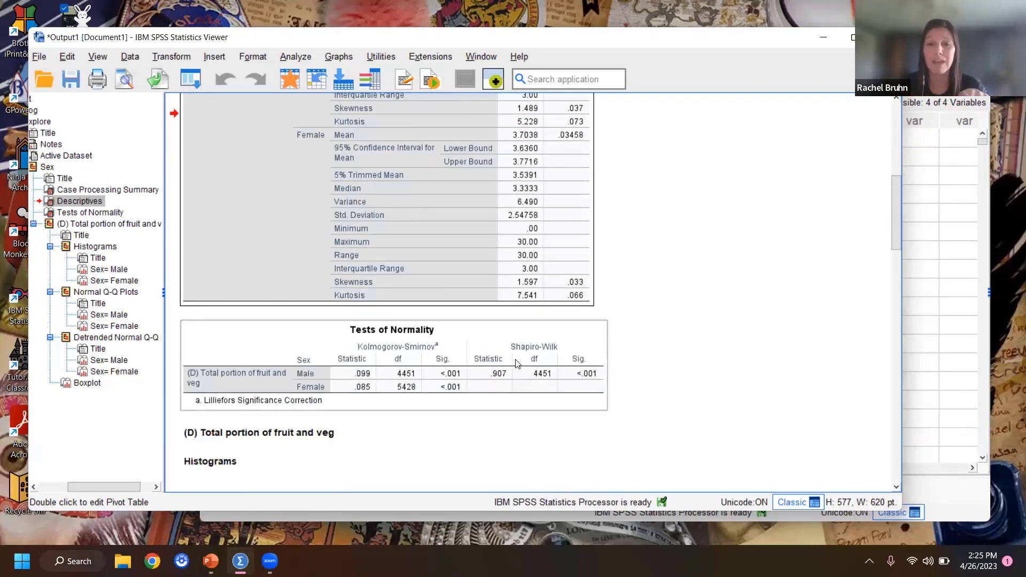
scroll(470, 310, "down", 3)
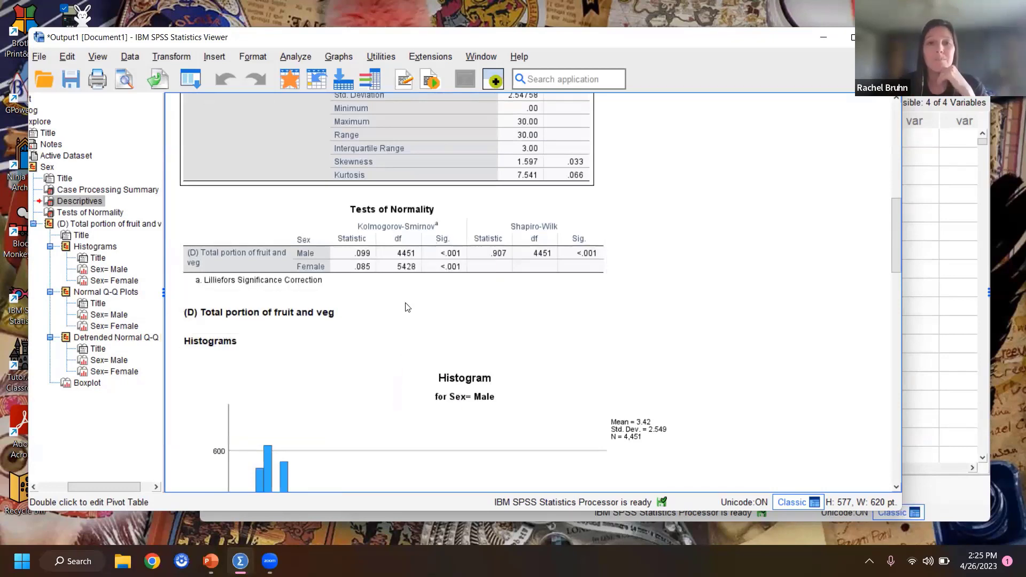
left_click(447, 287)
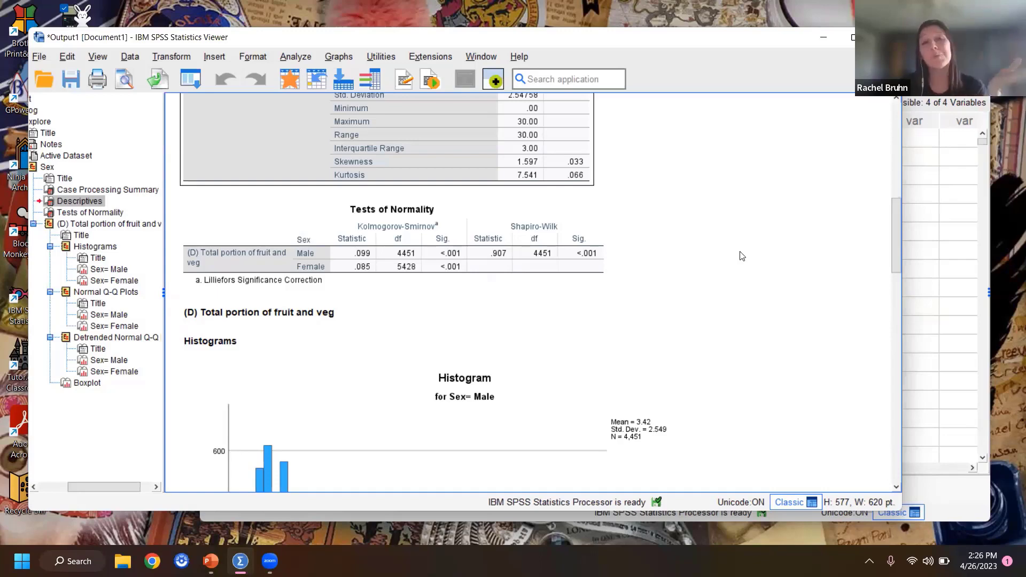
scroll(742, 256, "down", 5)
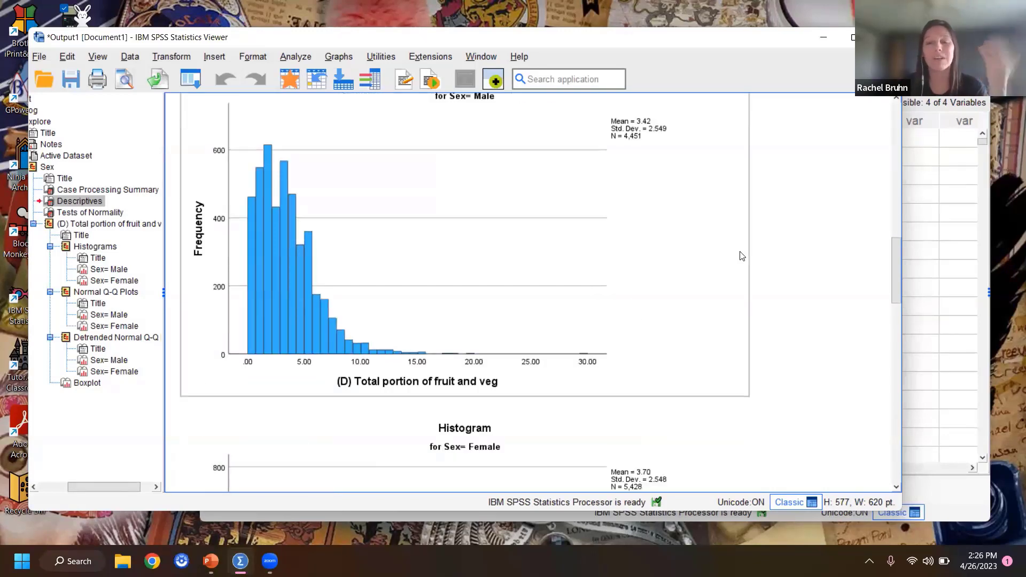
Step: Add a normal distribution curve with automatic parameters to the male histogram of total fruit and veg portions and return to the output
scroll(742, 256, "up", 1)
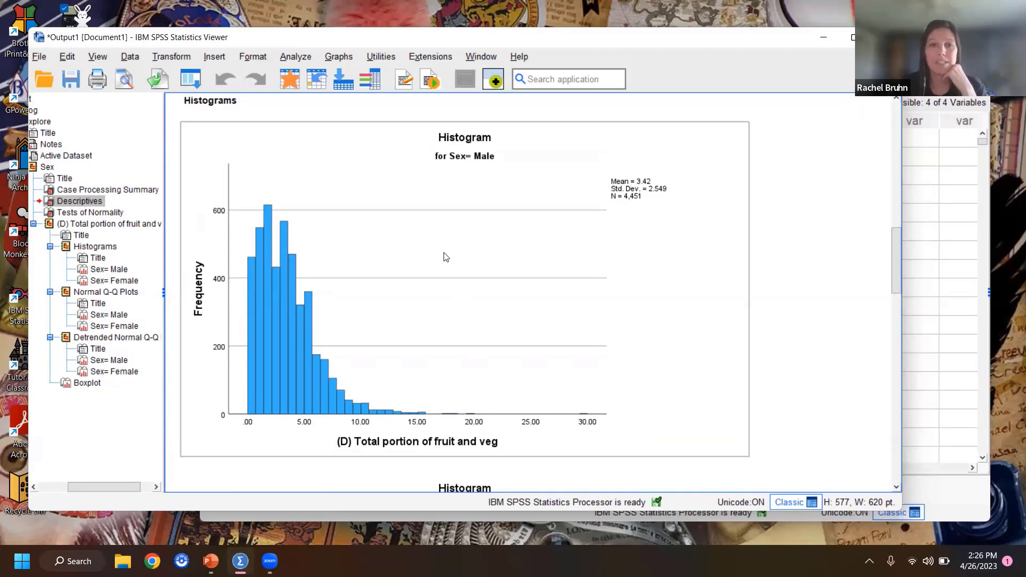
left_click(408, 192)
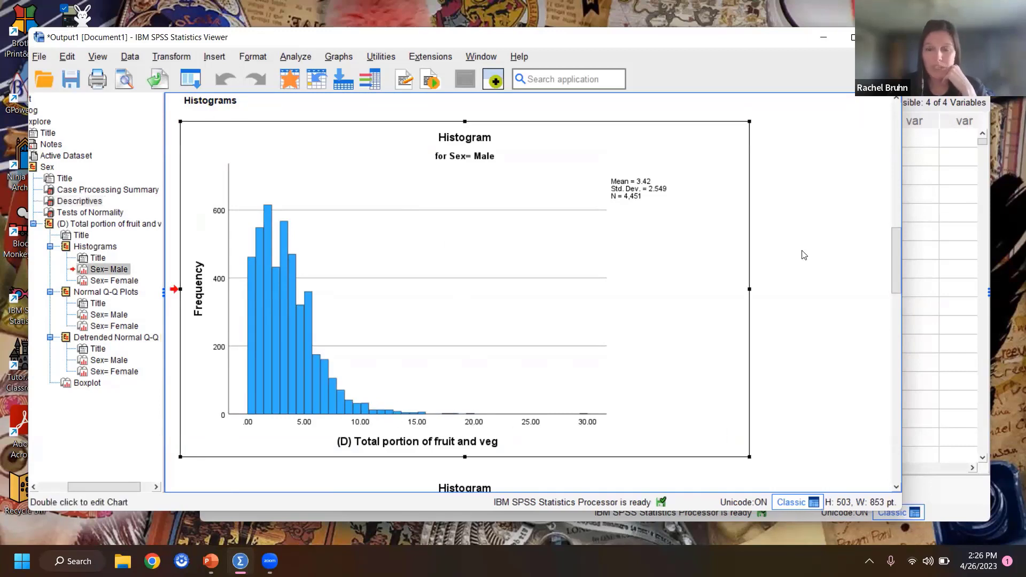
double_click(659, 292)
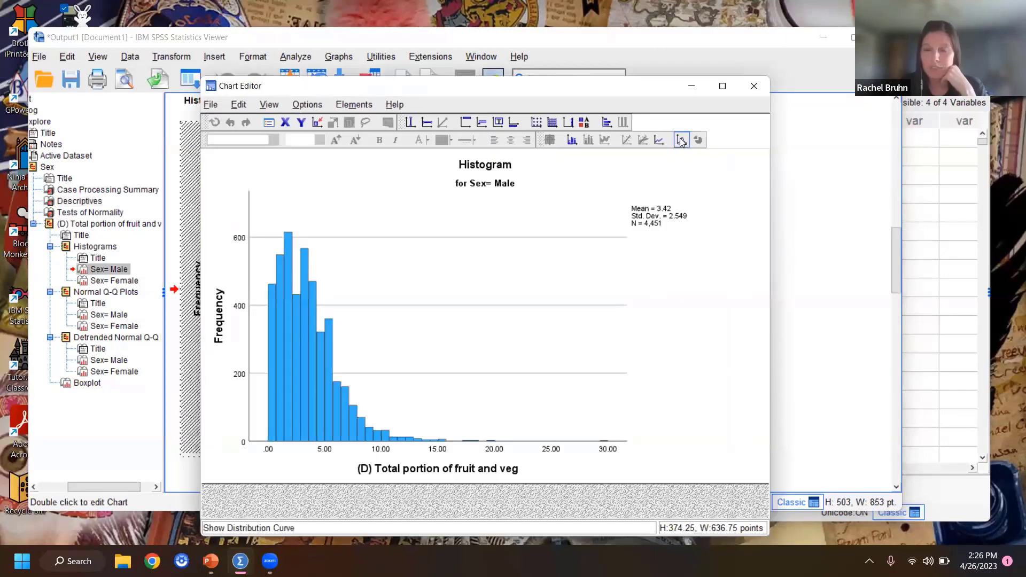
left_click(680, 140)
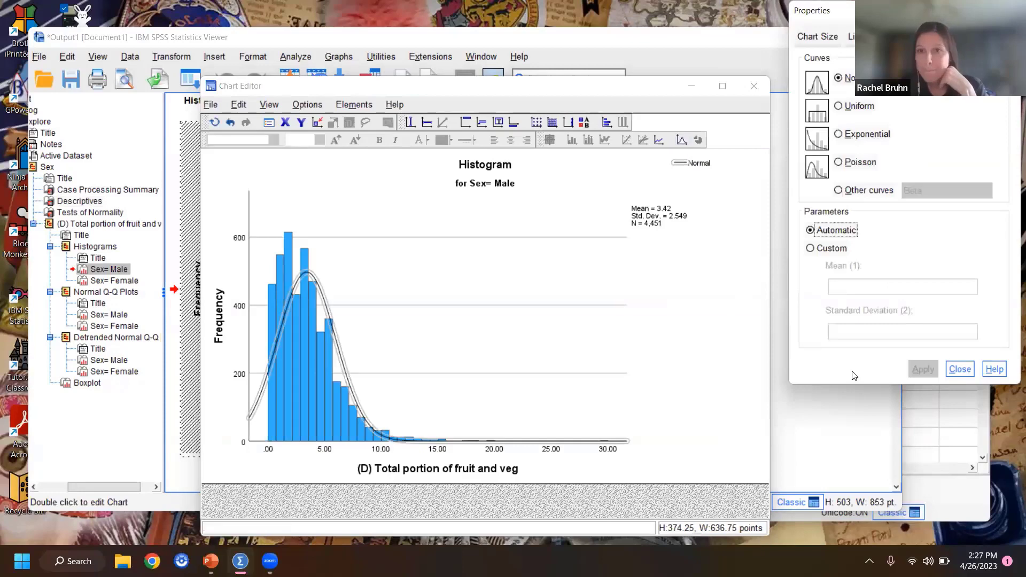
left_click(960, 369)
left_click(754, 86)
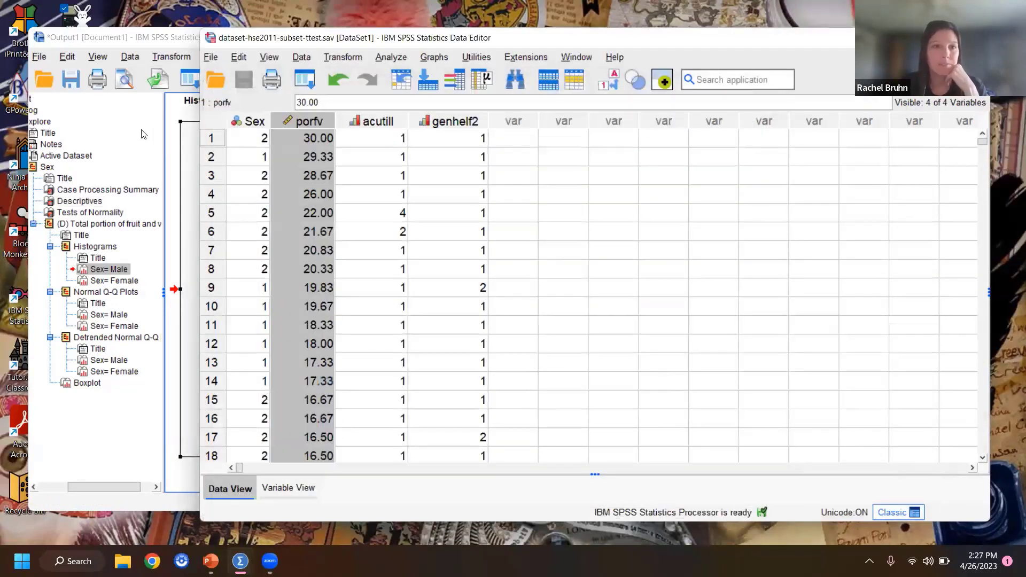
left_click(143, 129)
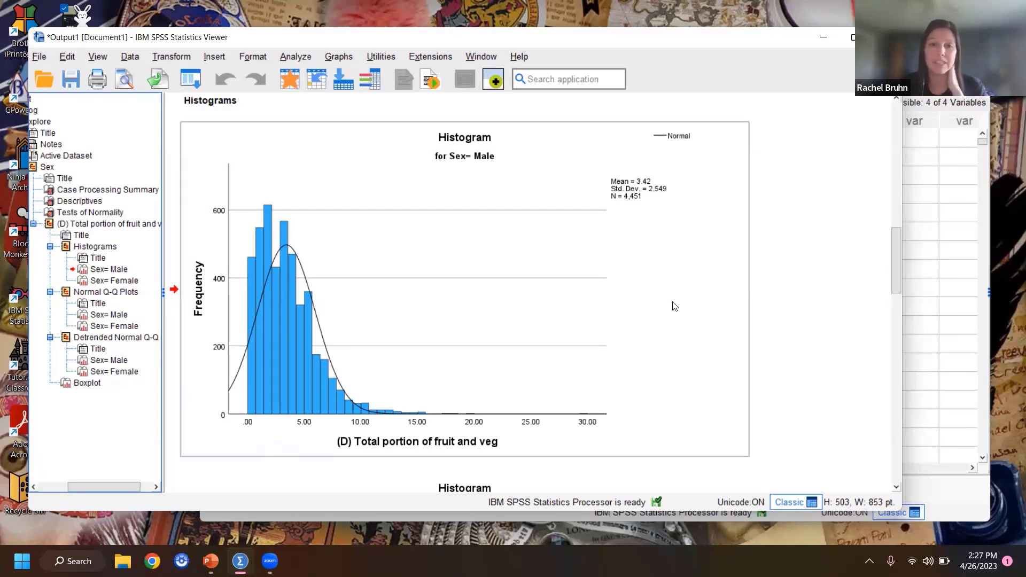
Step: Examine the female histogram and the Normal Q-Q plots of total fruit and veg portions for males and females
scroll(840, 280, "down", 10)
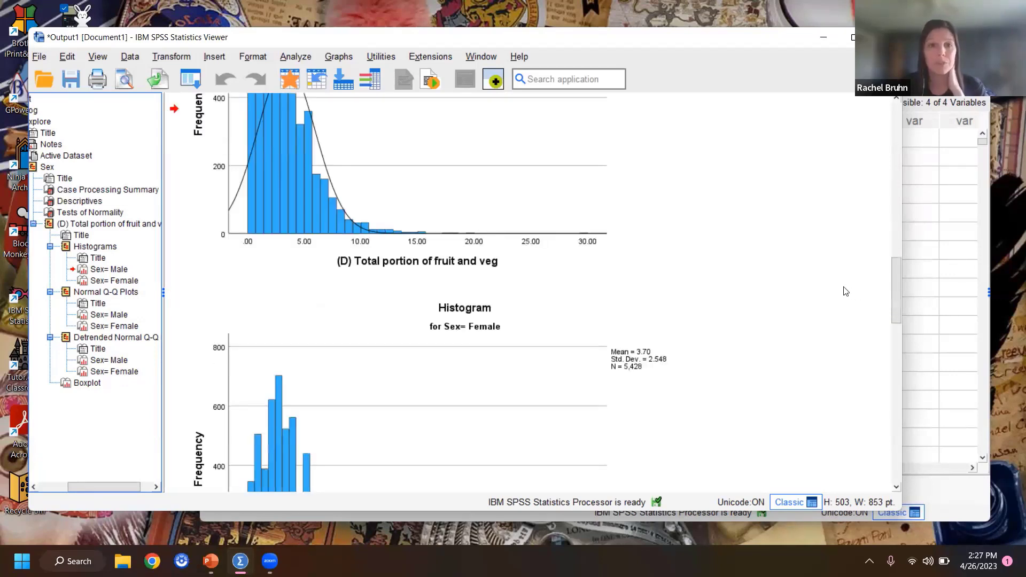
scroll(641, 293, "up", 4)
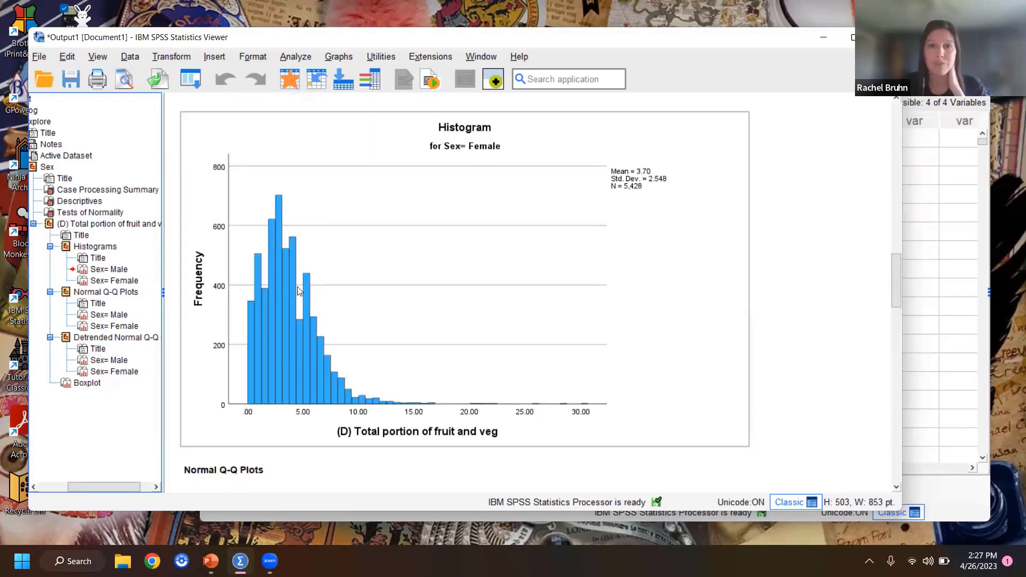
scroll(850, 350, "down", 10)
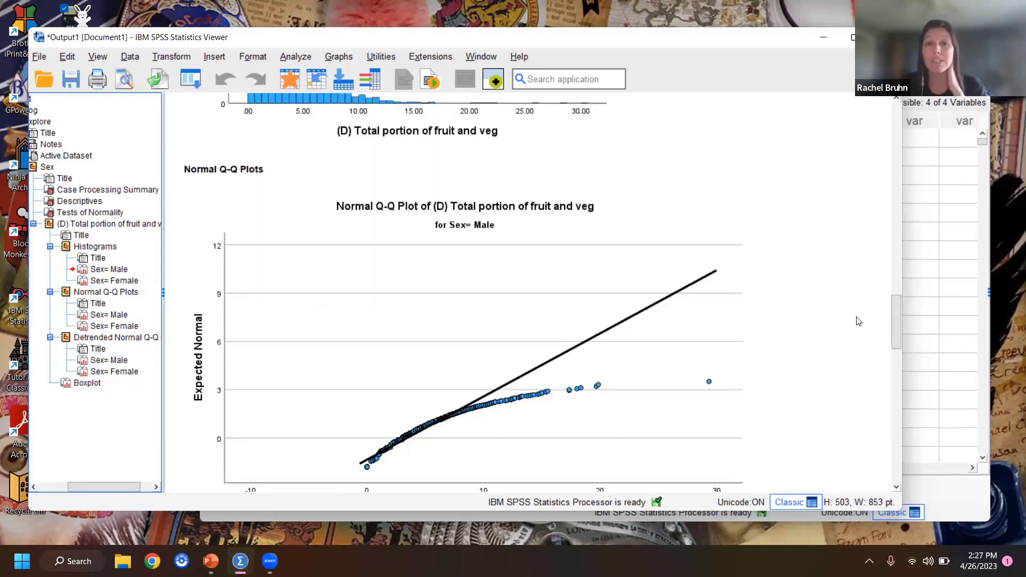
scroll(858, 322, "down", 2)
left_click(736, 330)
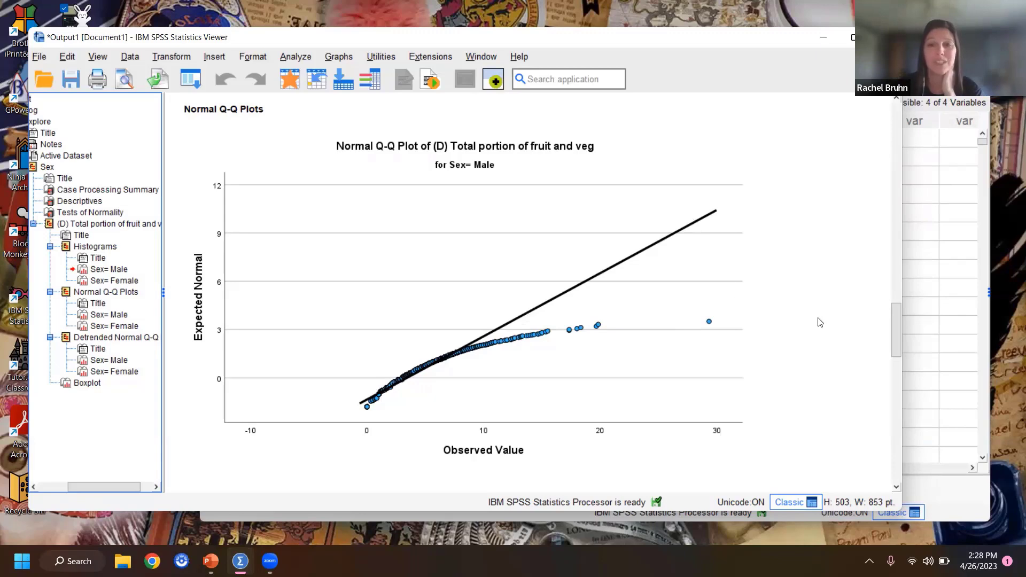
scroll(820, 323, "down", 3)
scroll(820, 322, "down", 3)
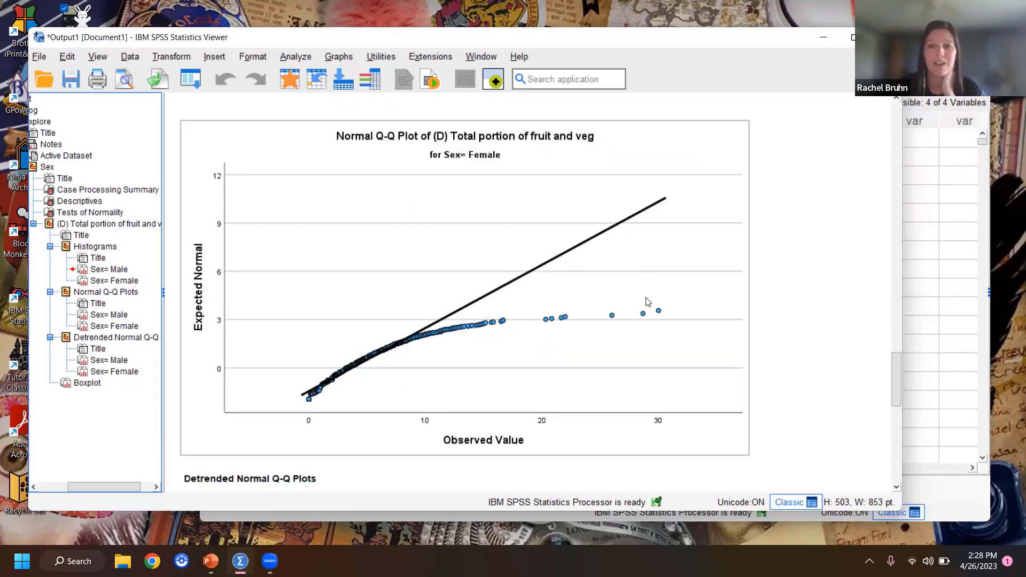
scroll(852, 310, "down", 1)
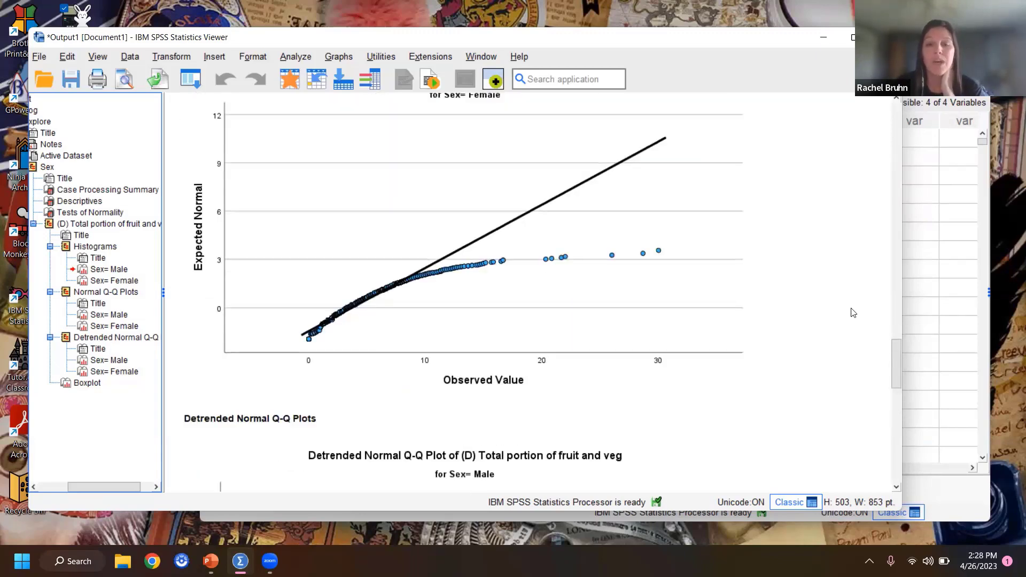
Step: Examine the Detrended Normal Q-Q plots and the boxplots of total fruit and veg portions by sex for outliers
scroll(854, 312, "down", 4)
scroll(570, 401, "down", 1)
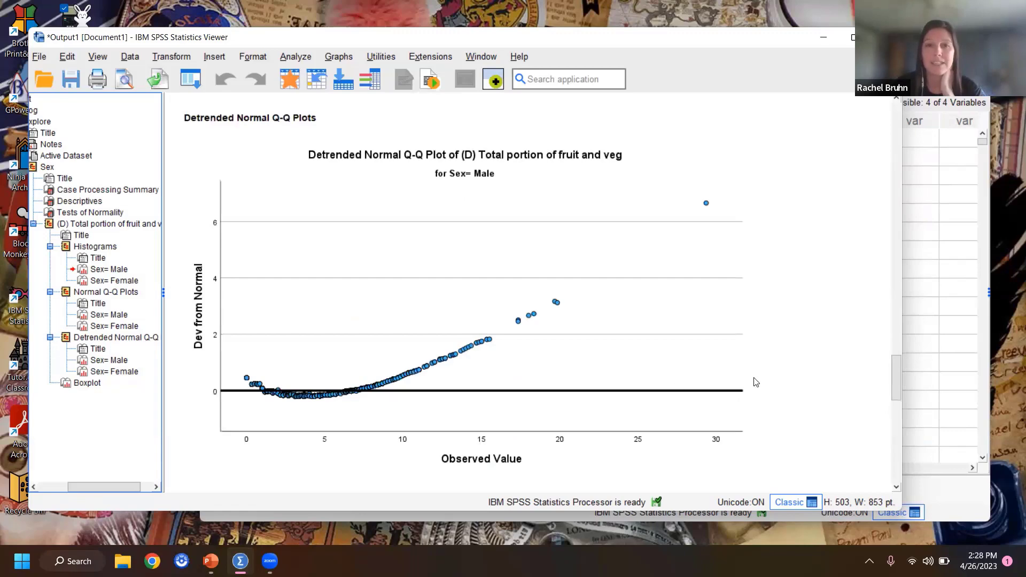
scroll(756, 383, "up", 3)
scroll(756, 382, "up", 2)
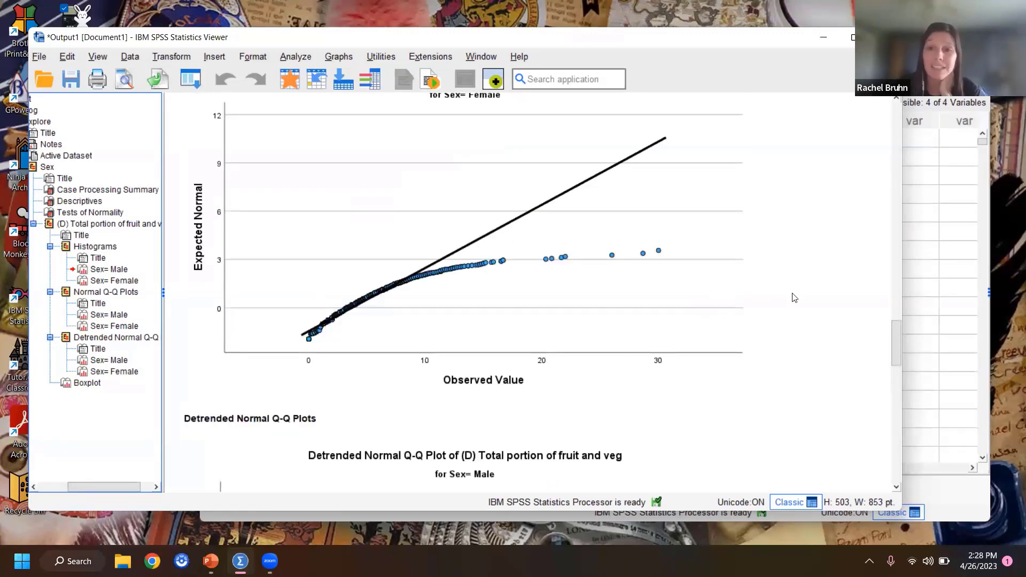
scroll(795, 298, "up", 2)
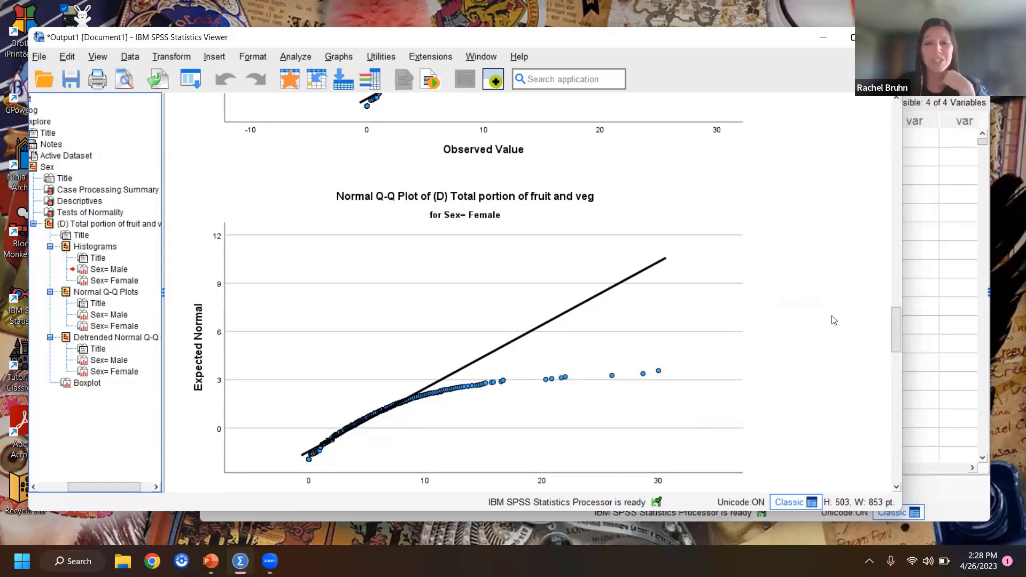
scroll(834, 320, "down", 15)
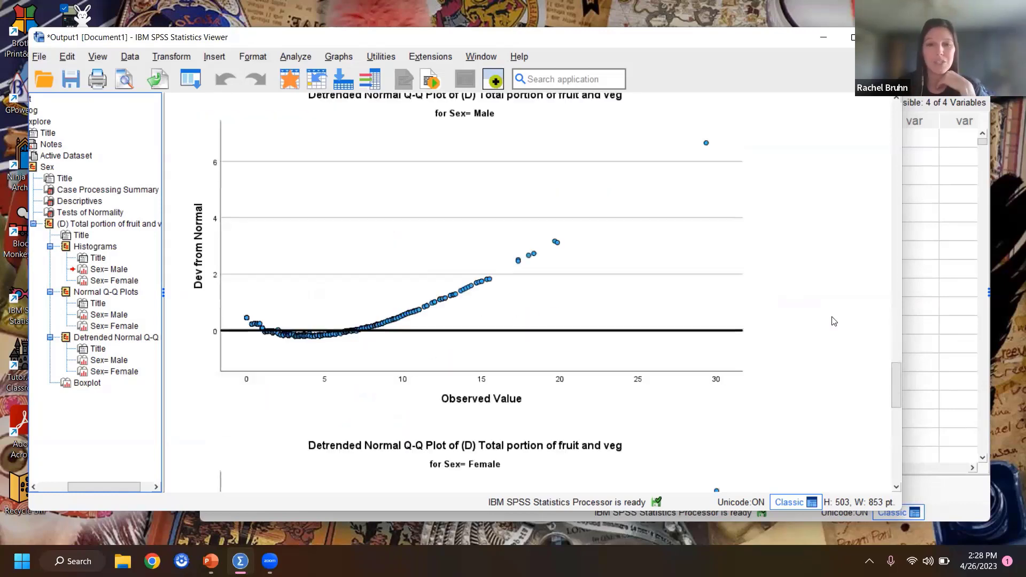
scroll(834, 320, "down", 6)
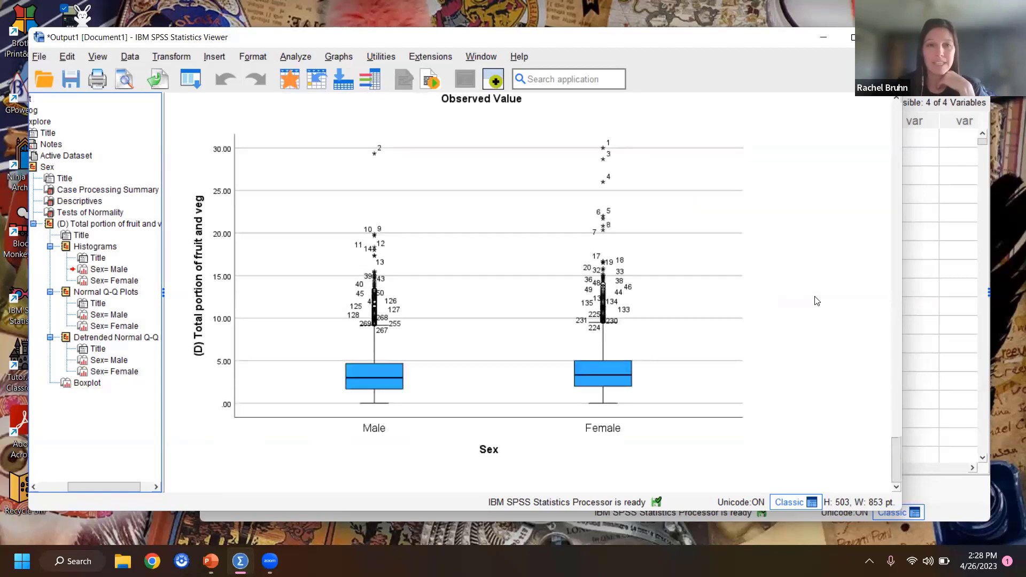
scroll(818, 302, "up", 2)
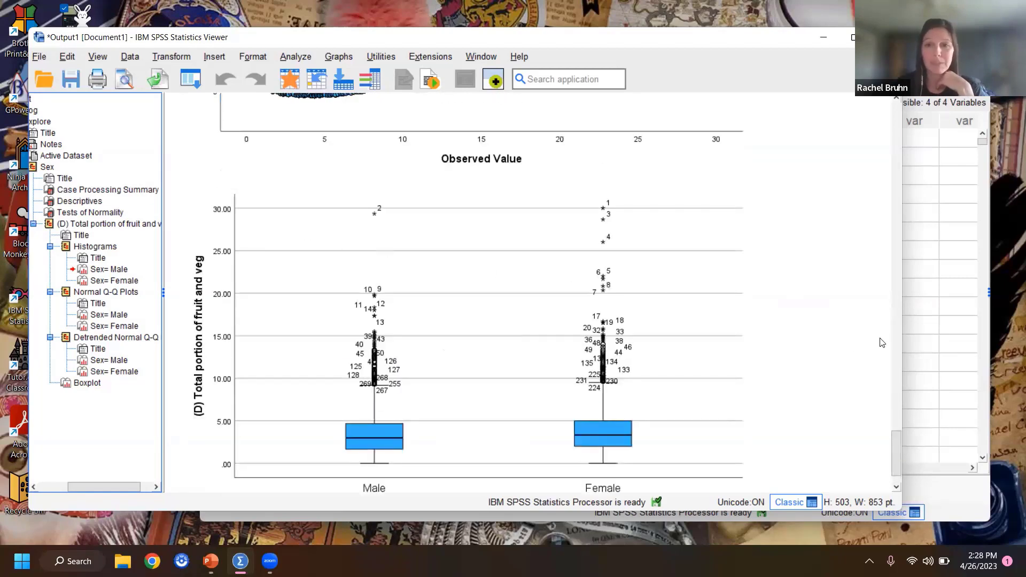
scroll(849, 347, "down", 2)
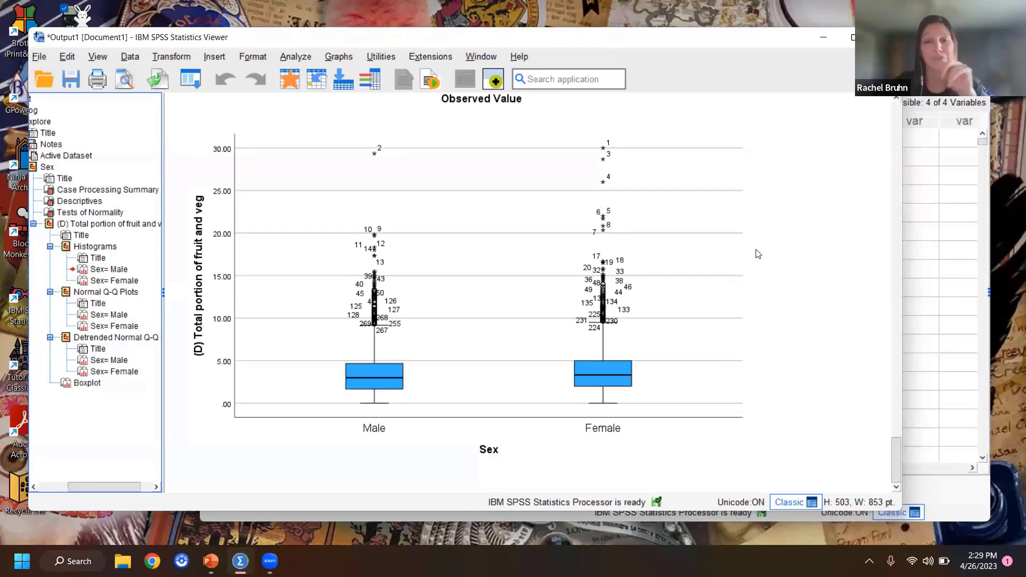
left_click(296, 58)
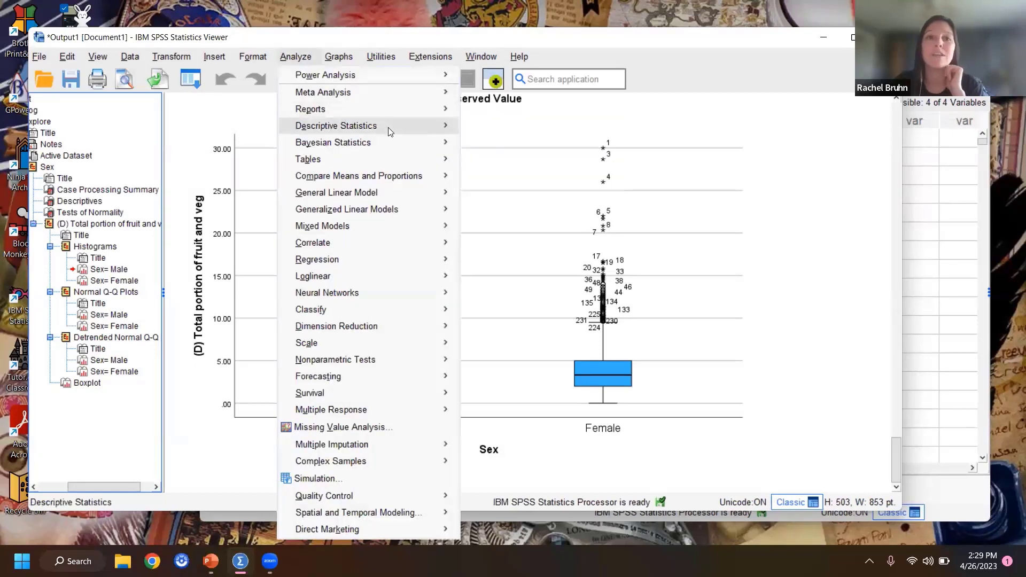
mouse_move(388, 127)
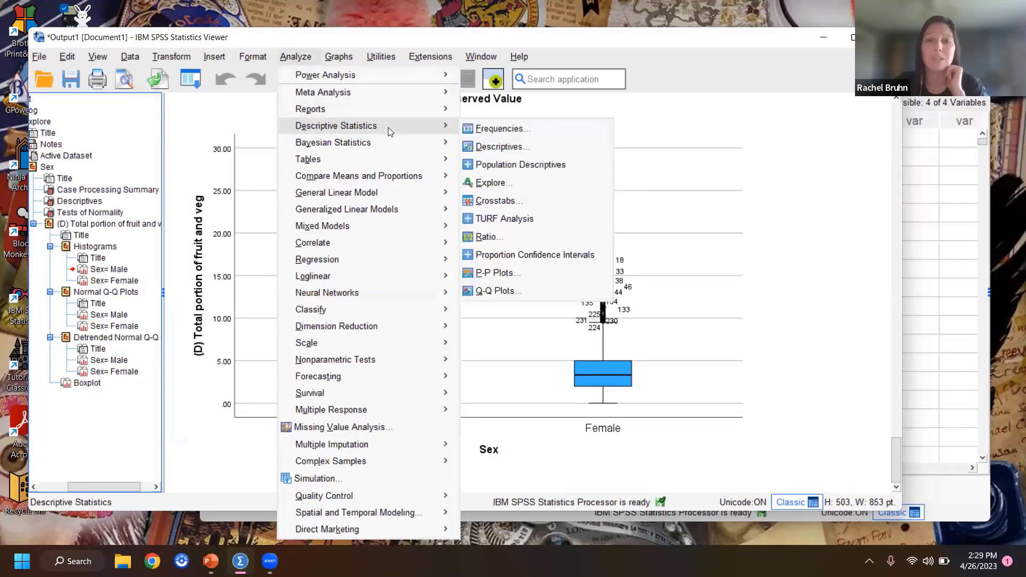
left_click(491, 148)
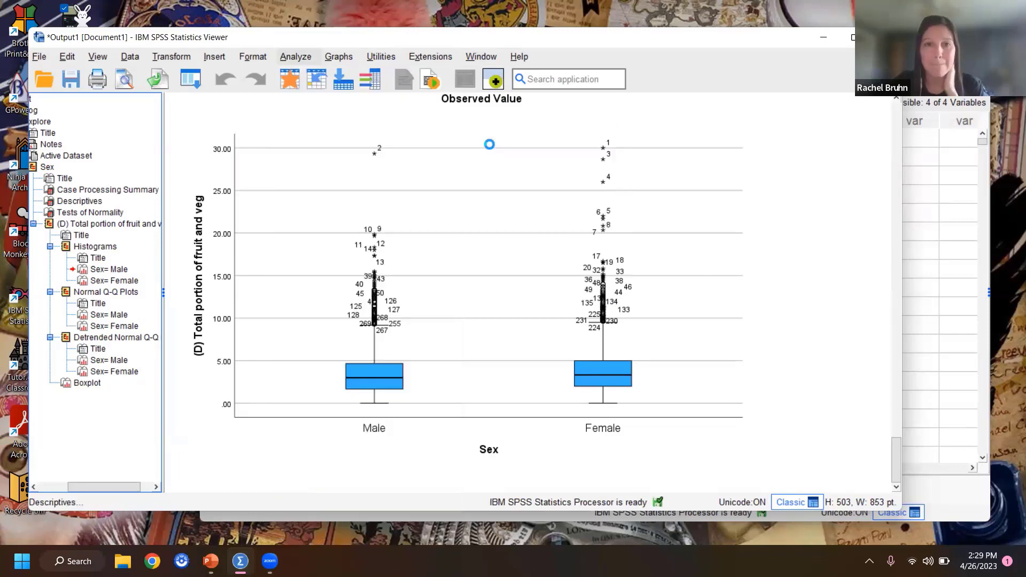
left_click(586, 211)
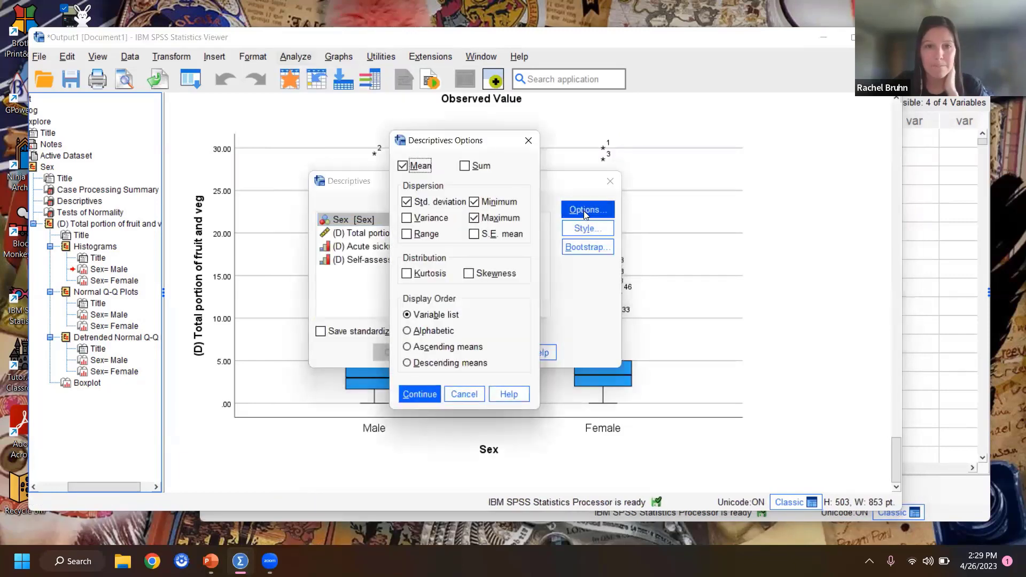
left_click(466, 396)
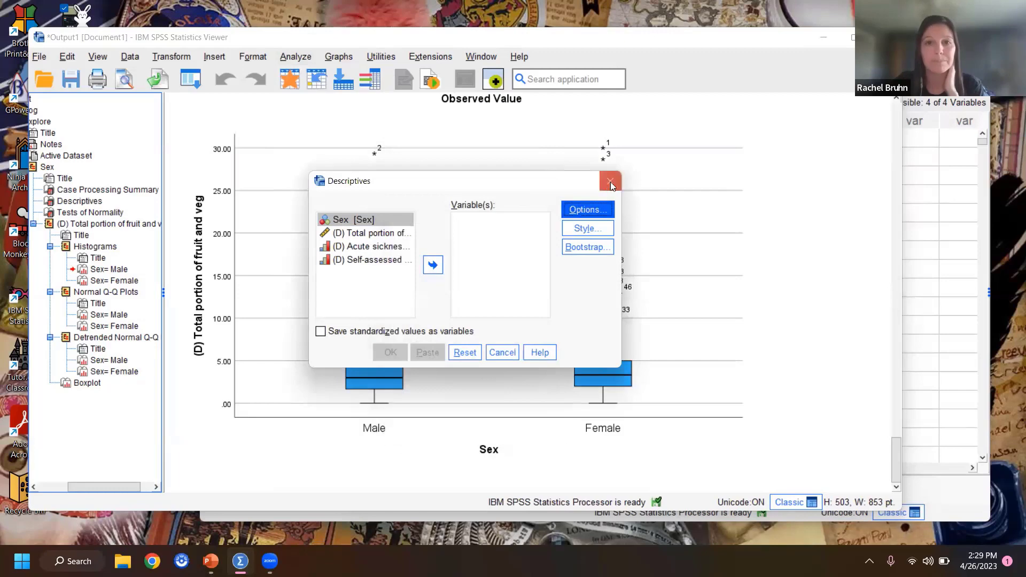
left_click(609, 181)
Step: Start a Frequencies analysis with total portion of fruit and veg as its variable
left_click(297, 57)
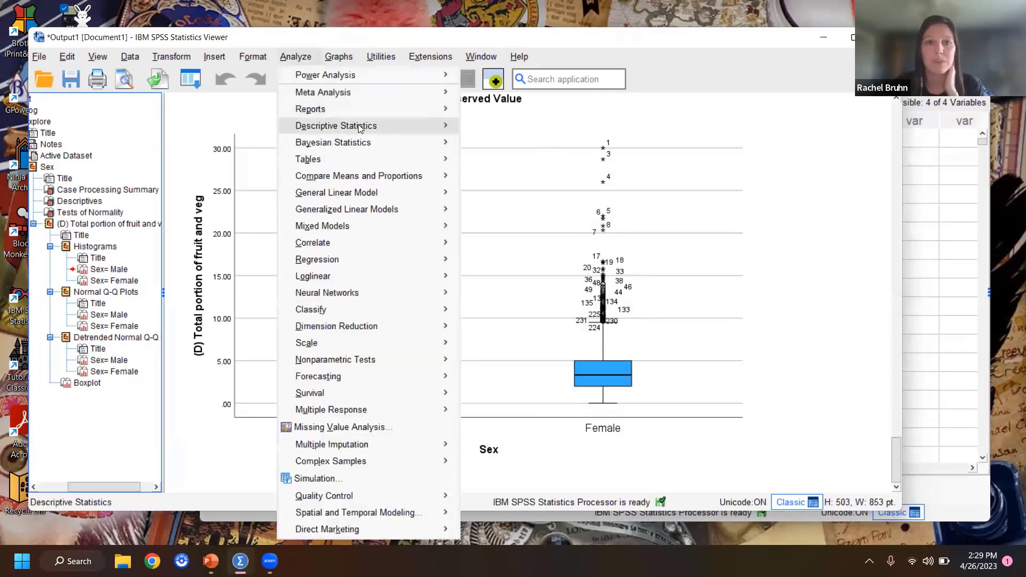
mouse_move(342, 125)
left_click(492, 130)
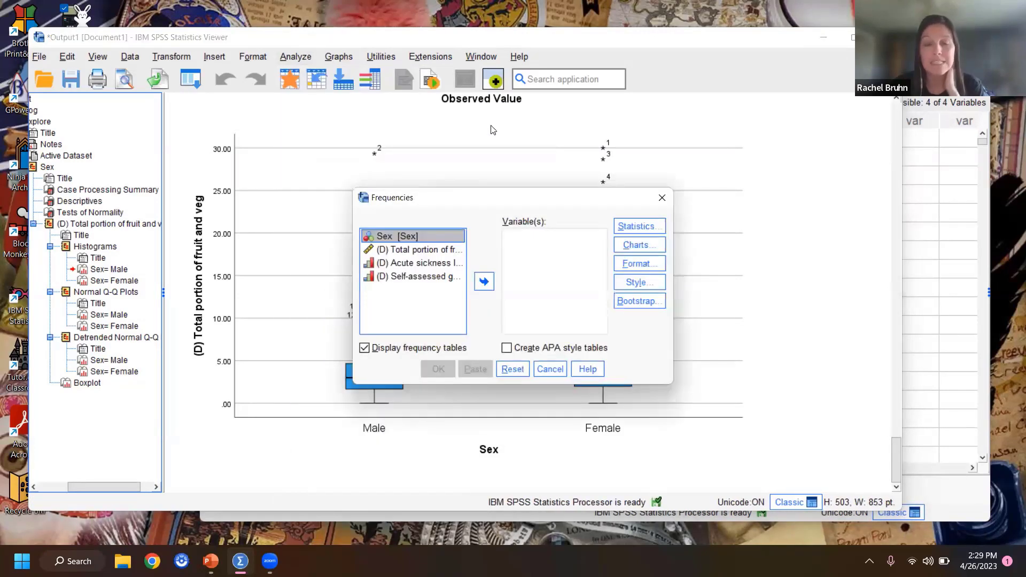
left_click(404, 251)
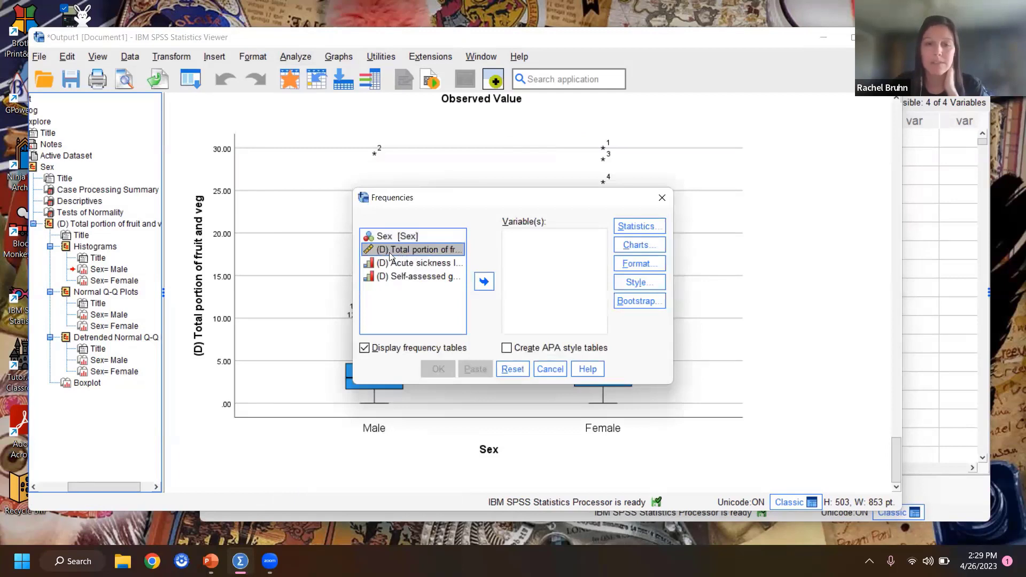
left_click(484, 281)
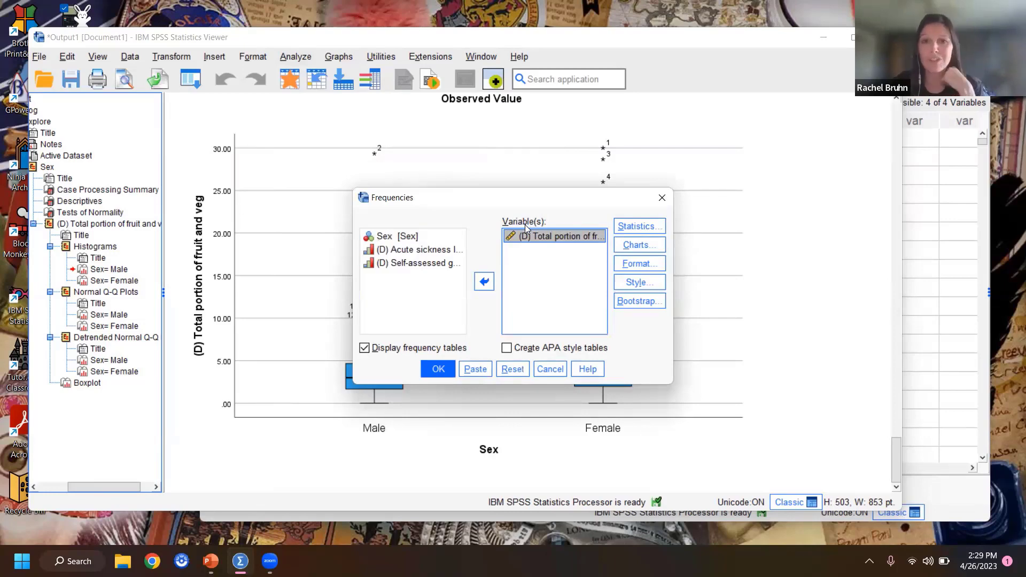
Step: Request quartiles, turn off the display of frequency tables, and run the Frequencies analysis
left_click(640, 227)
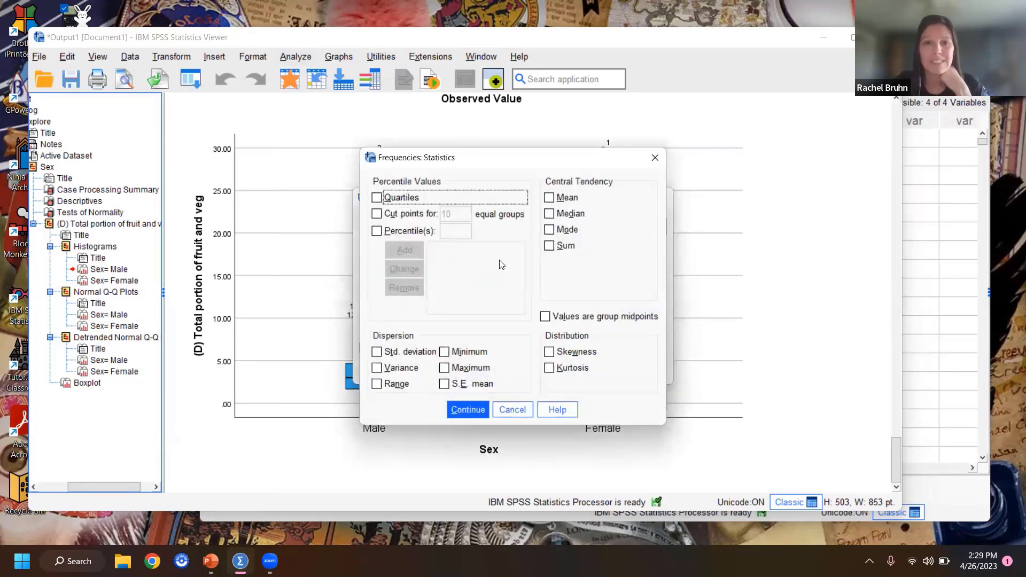
left_click(376, 198)
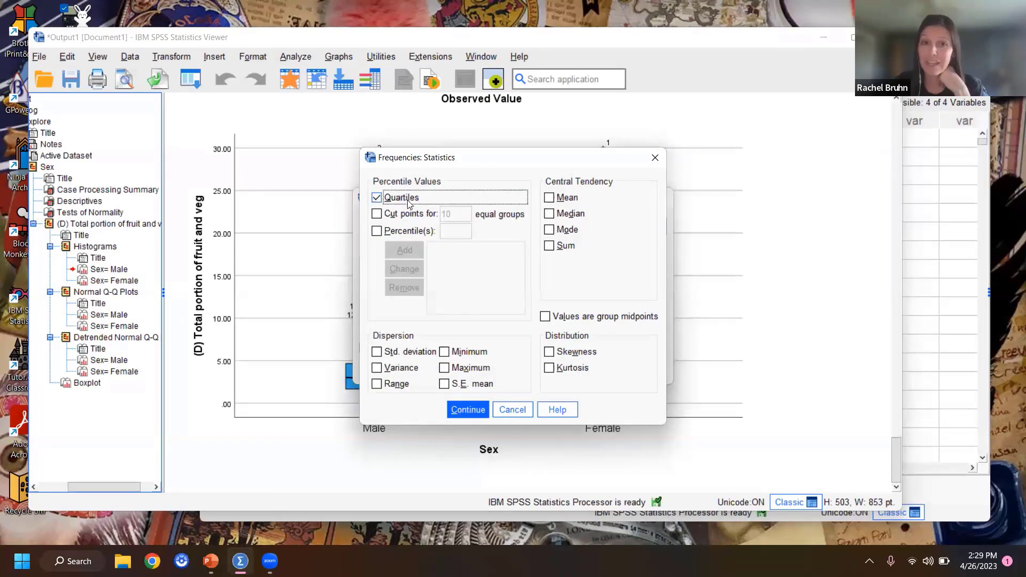
left_click(477, 416)
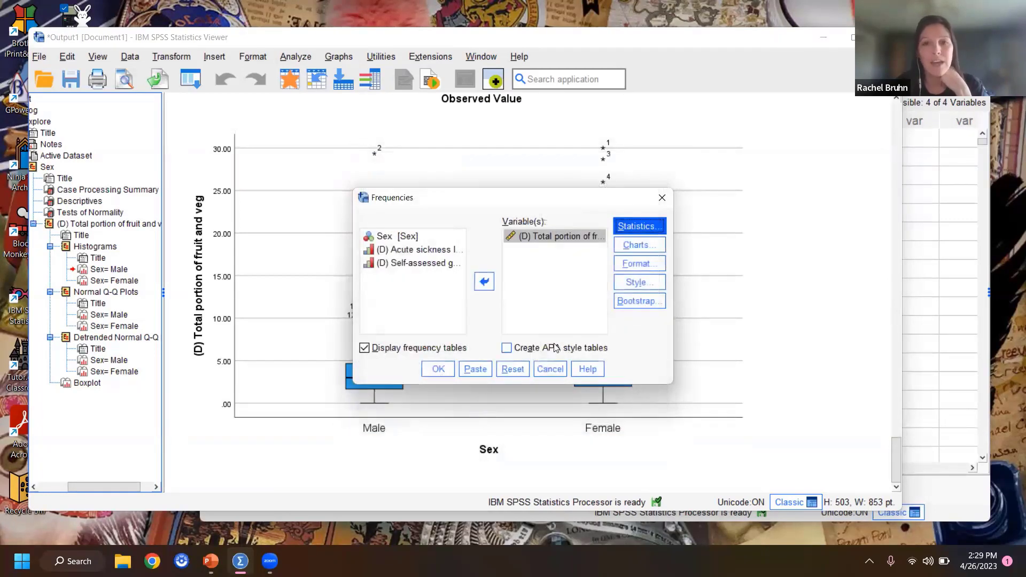
left_click(364, 350)
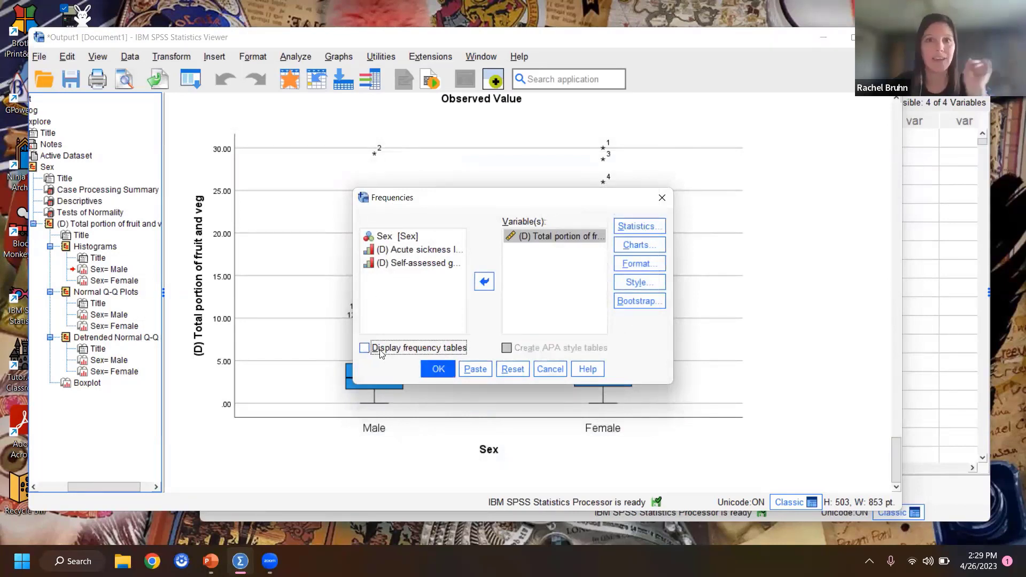
left_click(436, 370)
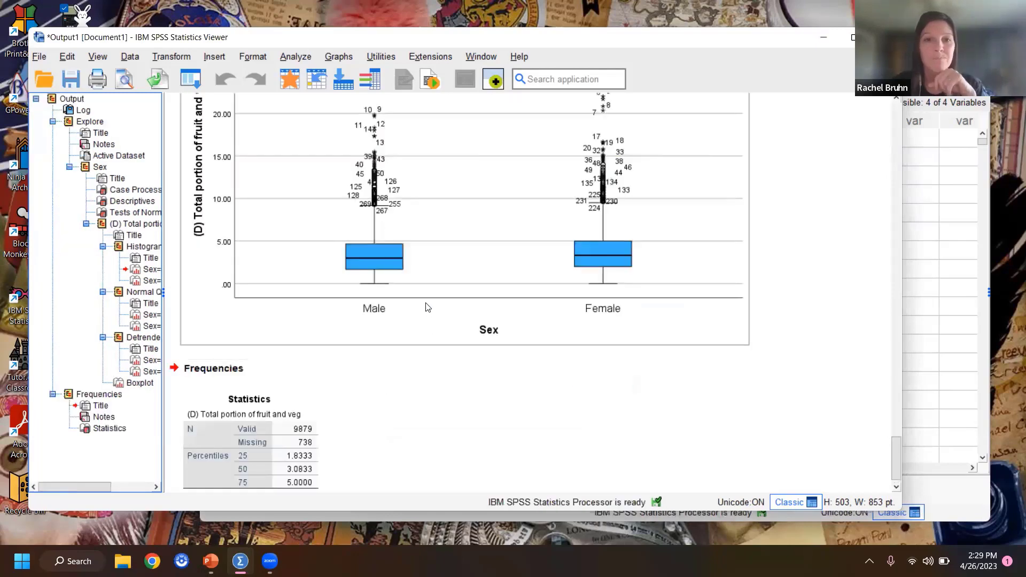
Step: Review the percentiles in the Frequencies statistics table and go back to the Explore Descriptives table for males and females
scroll(764, 313, "down", 1)
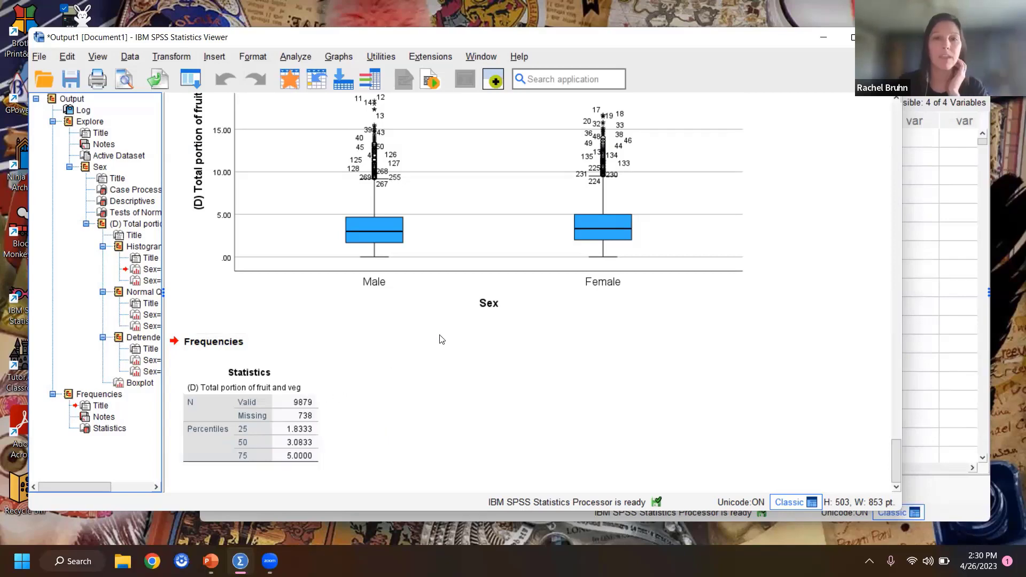
scroll(439, 340, "up", 20)
scroll(443, 344, "up", 15)
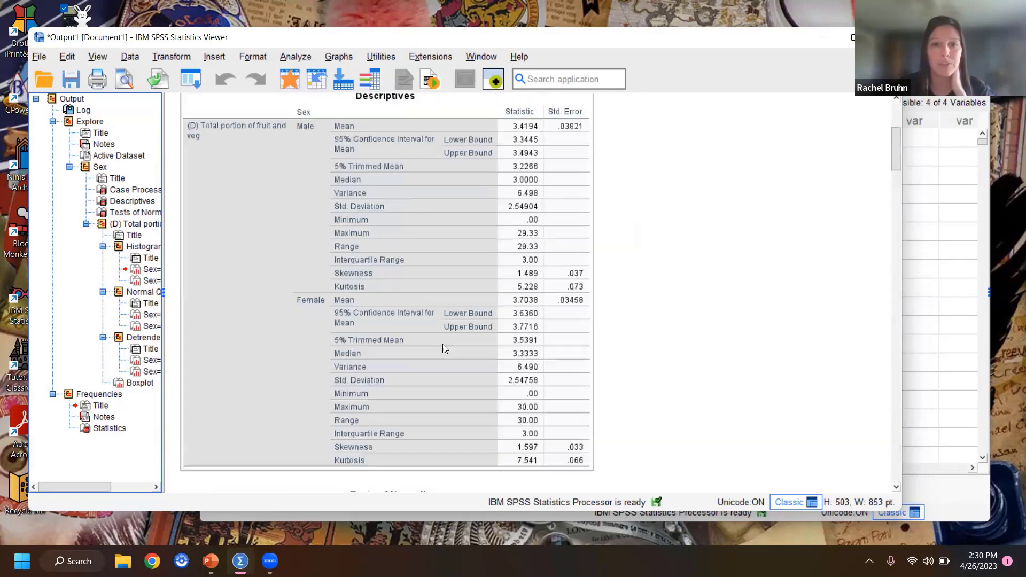
Step: Rerun the Frequencies analysis of total portion of fruit and veg, requesting minimum and maximum along with the quartiles
scroll(442, 344, "down", 5)
scroll(454, 321, "up", 3)
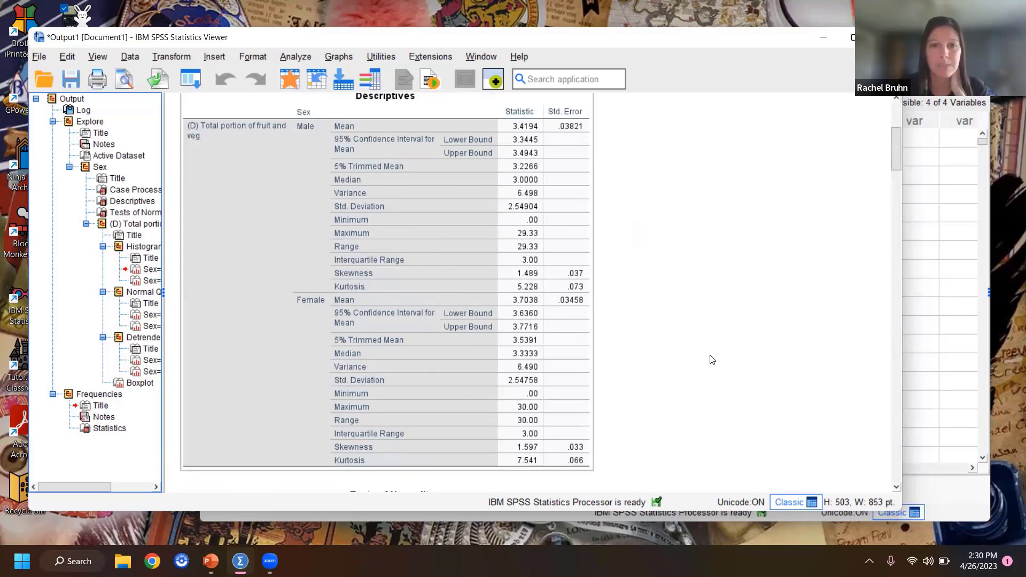
scroll(807, 347, "up", 5)
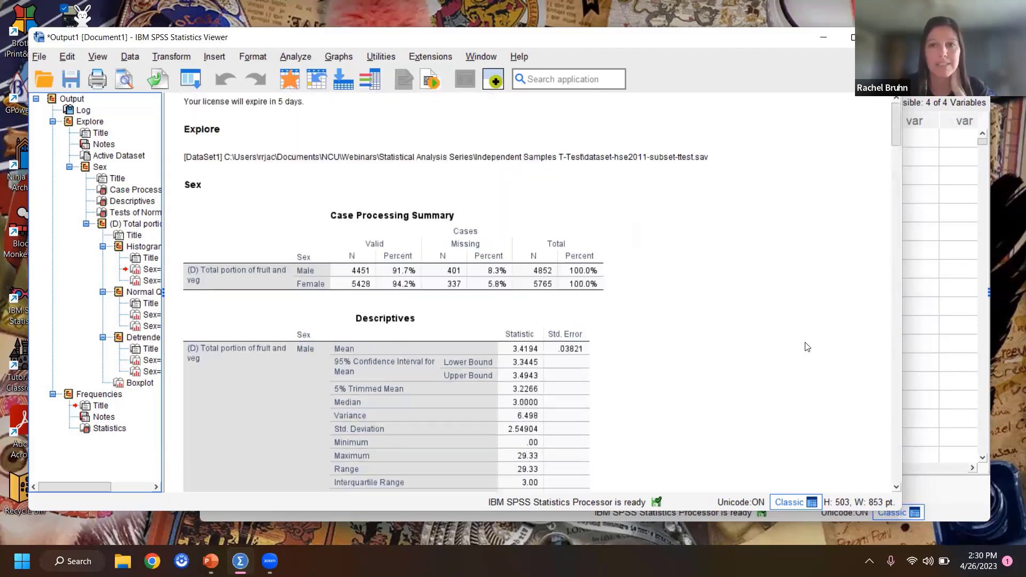
left_click(297, 57)
mouse_move(330, 128)
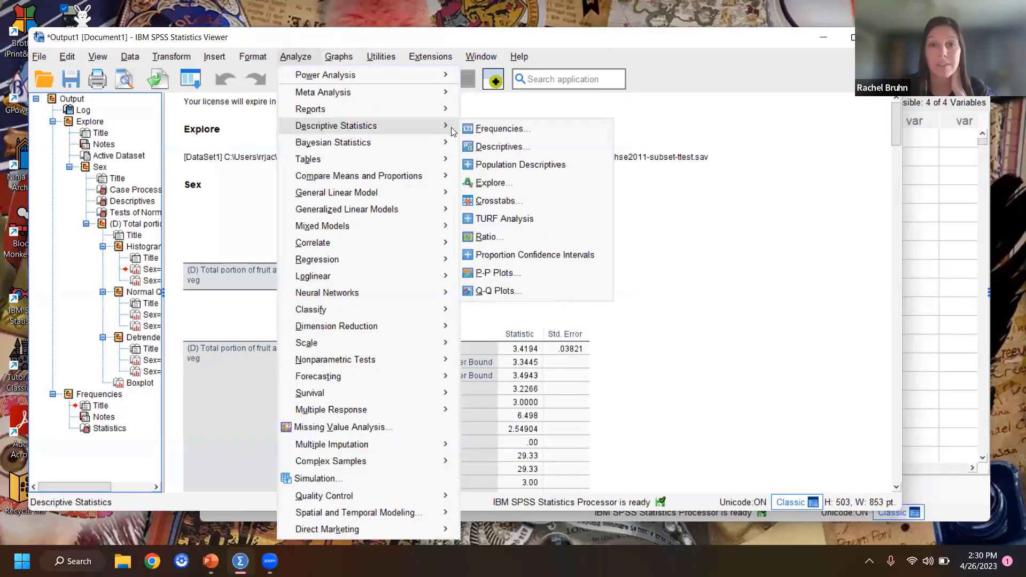
left_click(517, 128)
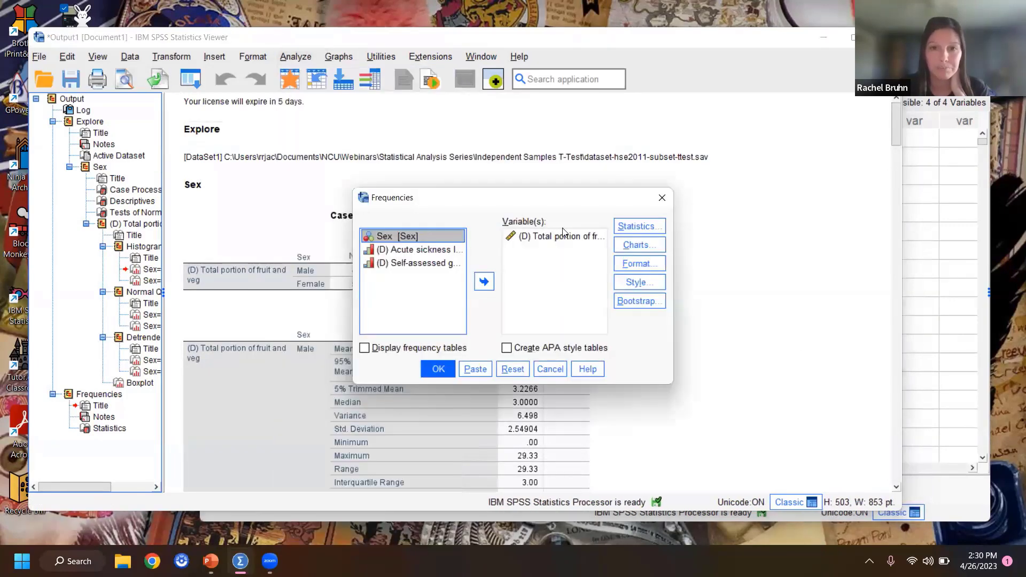
left_click(633, 226)
left_click(377, 198)
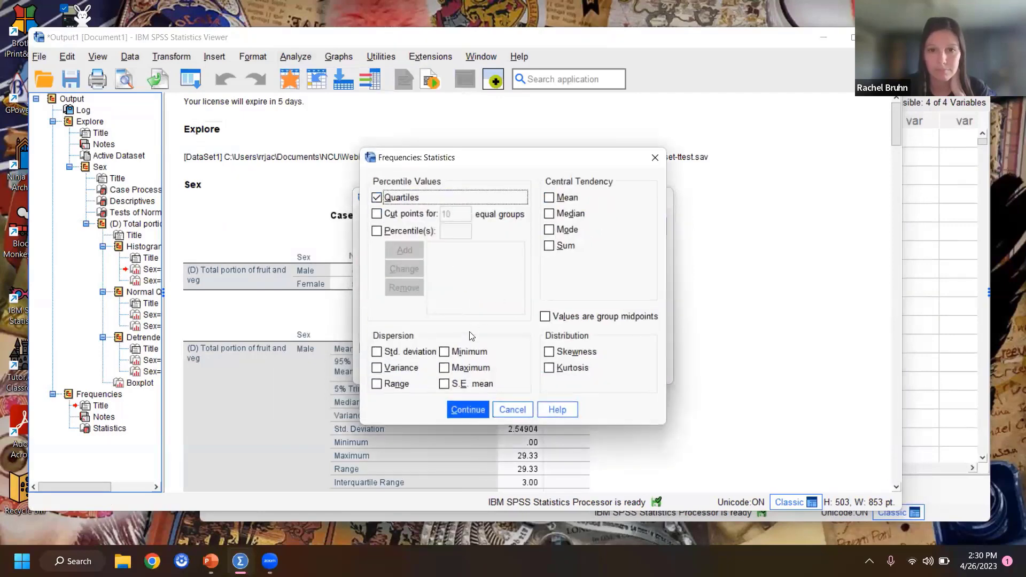
left_click(444, 353)
left_click(444, 369)
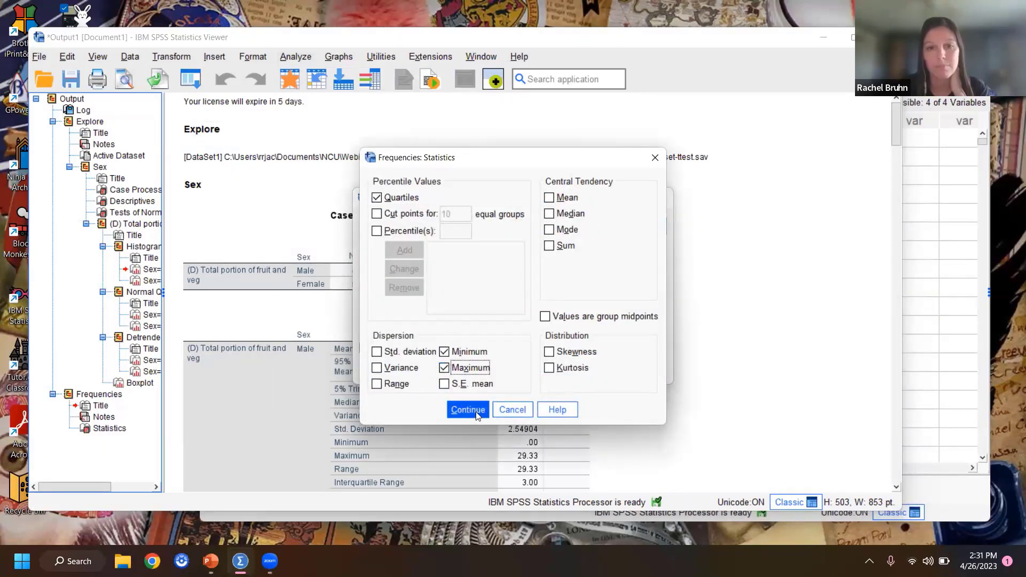
left_click(467, 410)
key("Return")
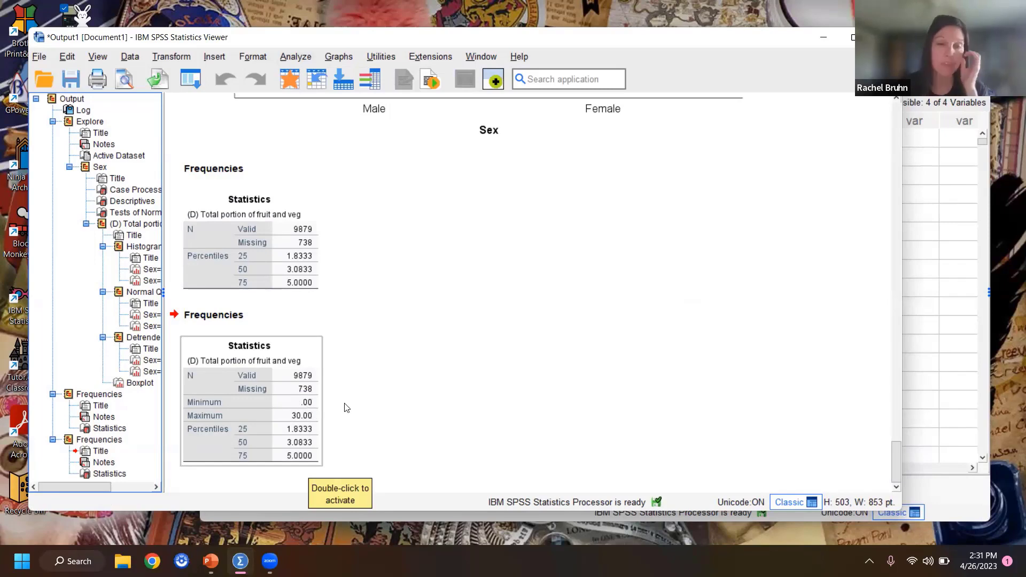
Step: Compare the boxplots of total fruit and veg portions by sex with the latest Frequencies statistics table
scroll(470, 336, "up", 5)
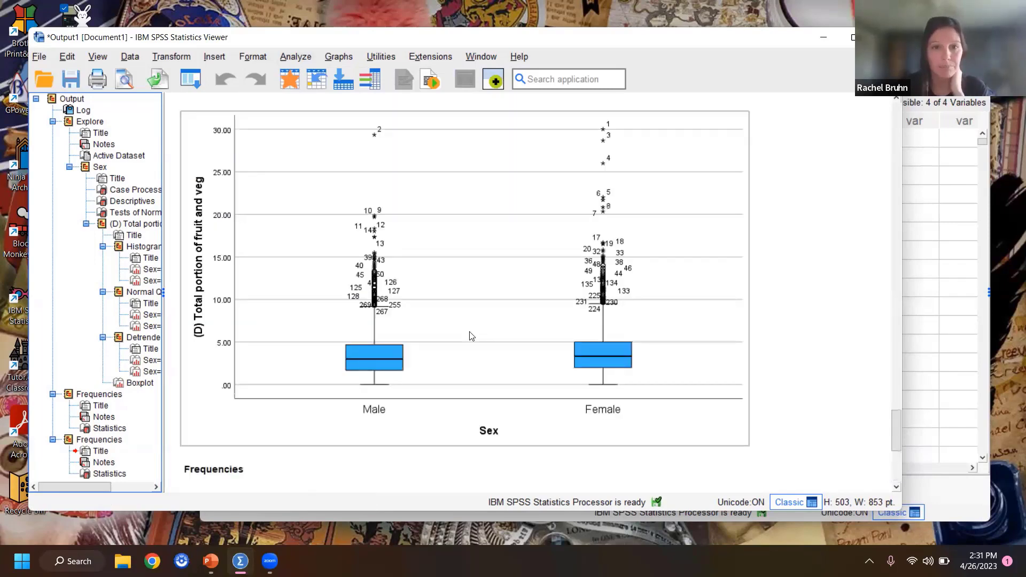
scroll(471, 335, "down", 2)
scroll(468, 336, "down", 8)
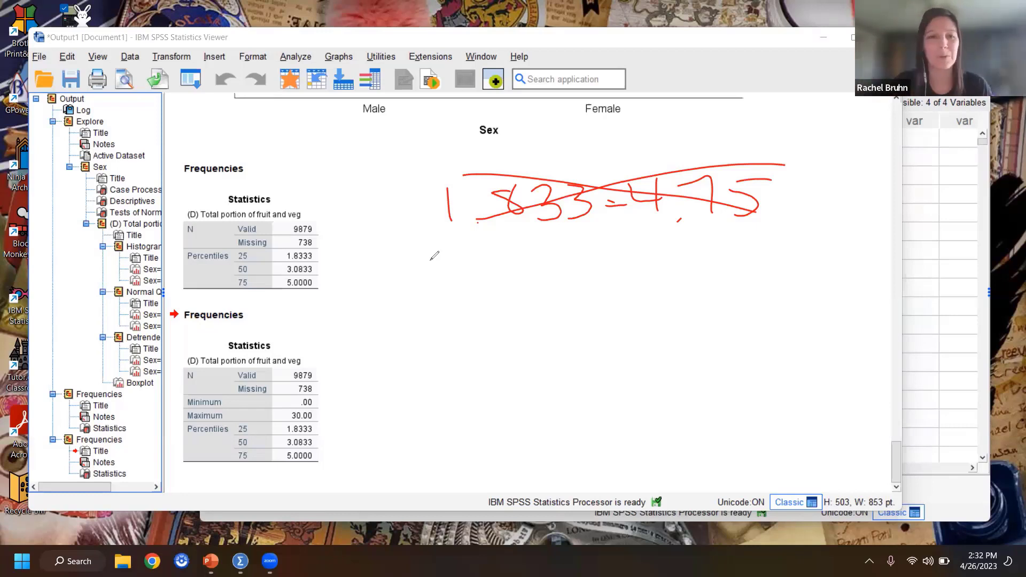
Step: Annotate the output with the upper outlier cutoff calculation, 5.00 + 4.75 with 9.75 beneath it, and clear all annotations
left_click_drag(463, 268, 455, 306)
left_click_drag(461, 264, 556, 273)
mouse_move(621, 265)
left_mouse_down()
mouse_move(620, 299)
mouse_move(642, 275)
left_mouse_up()
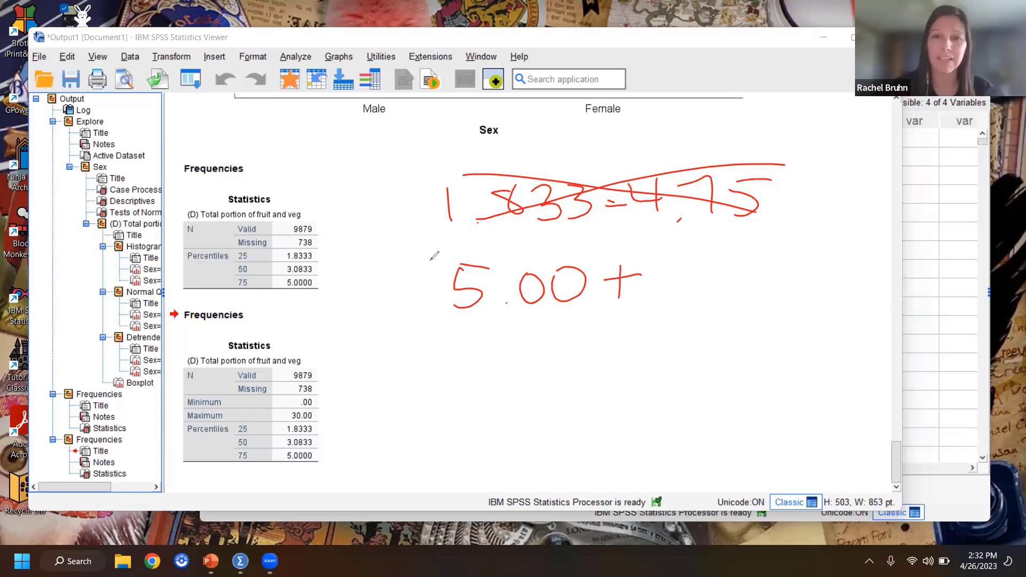
left_click_drag(660, 281, 679, 281)
left_click_drag(678, 256, 675, 310)
left_click_drag(735, 266, 732, 308)
left_click_drag(756, 276, 758, 310)
left_click_drag(758, 274, 799, 269)
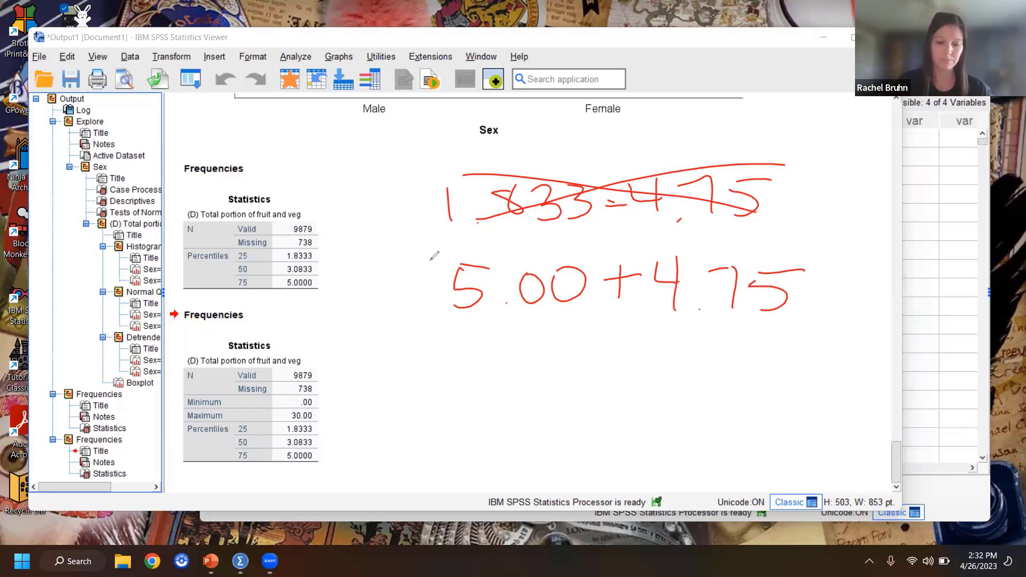
left_click_drag(557, 337, 558, 384)
mouse_move(592, 340)
left_mouse_down()
mouse_move(601, 382)
mouse_move(620, 379)
mouse_move(644, 341)
left_mouse_up()
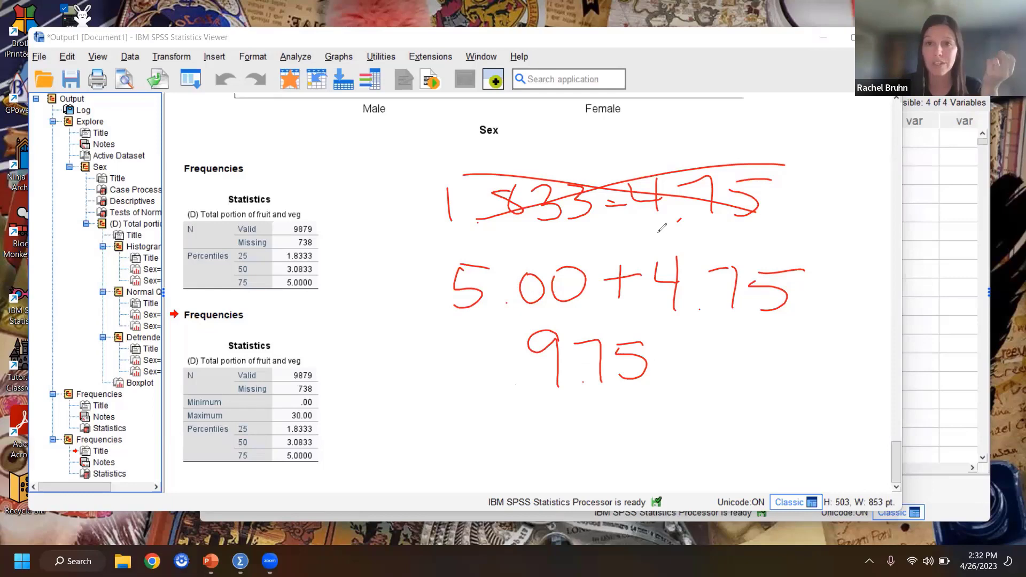
left_click(738, 122)
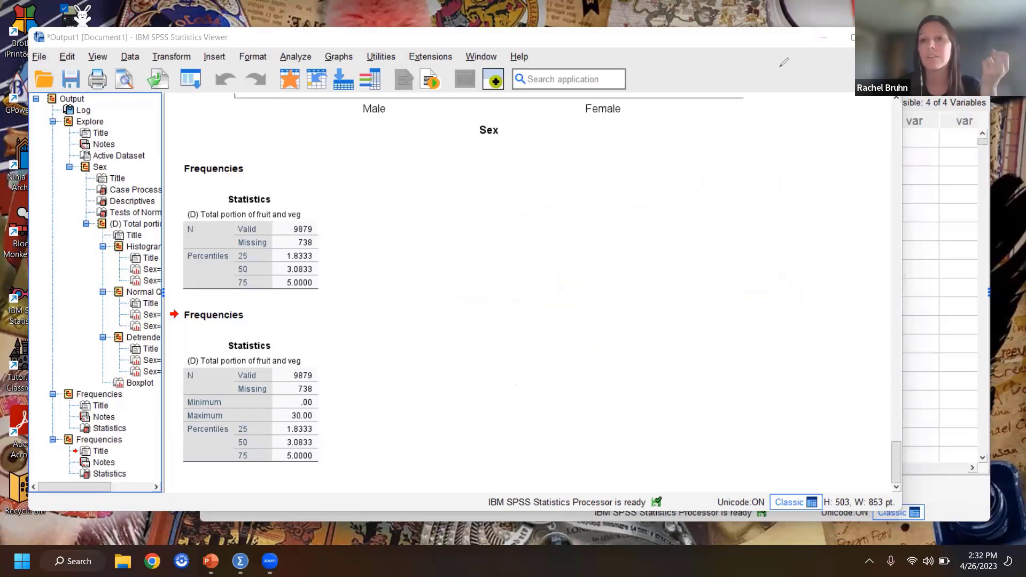
Step: Switch to the Data Editor window of the dataset and browse the porfv values from the first cases
key("alt+Tab")
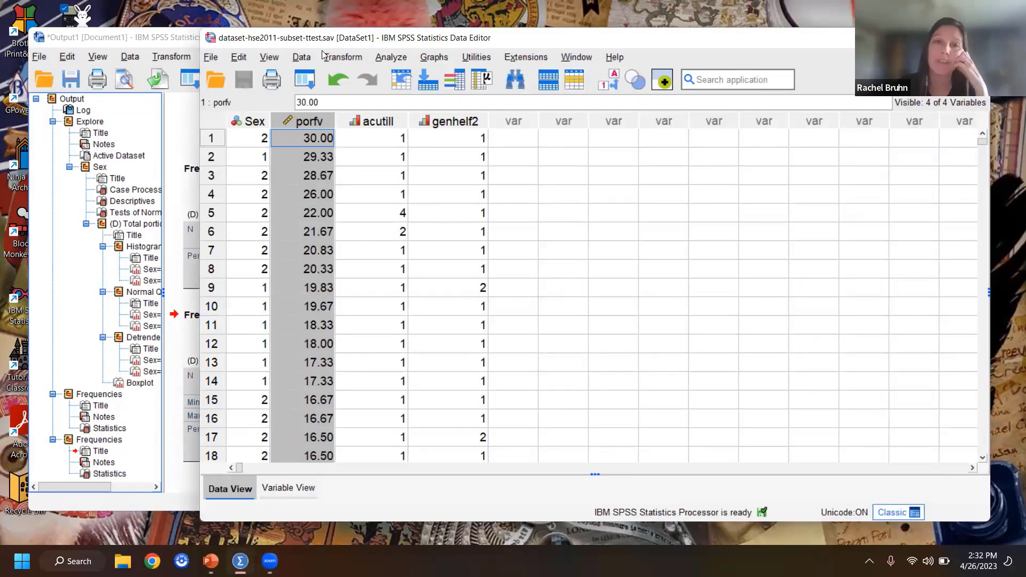
left_click(302, 57)
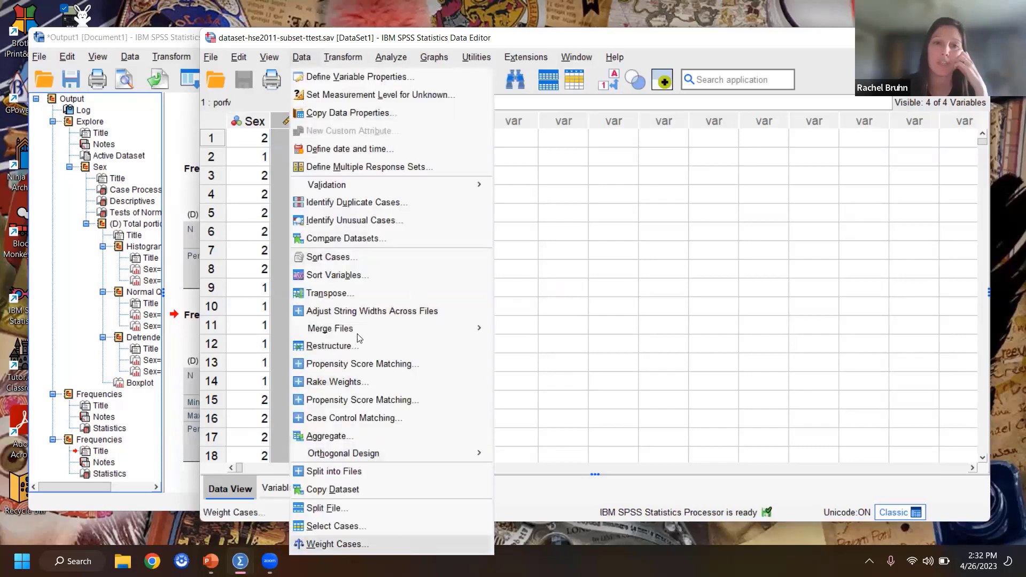
left_click(327, 199)
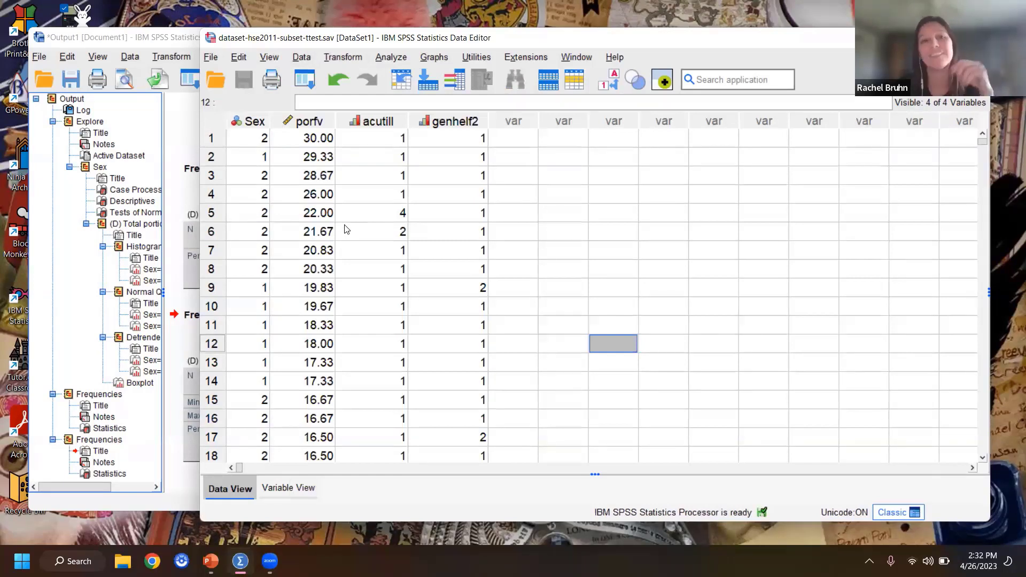
left_click(327, 231)
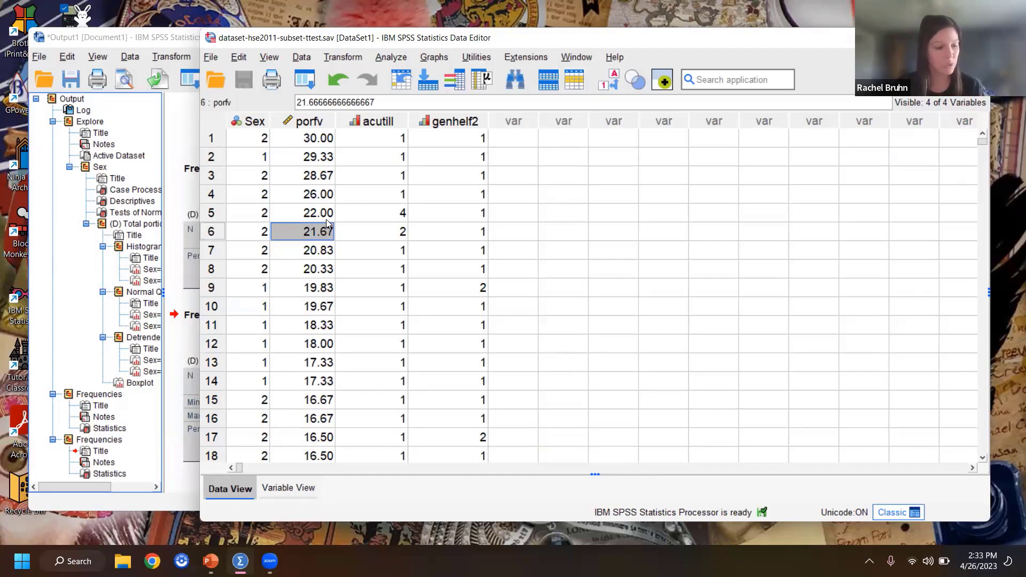
scroll(317, 320, "down", 16)
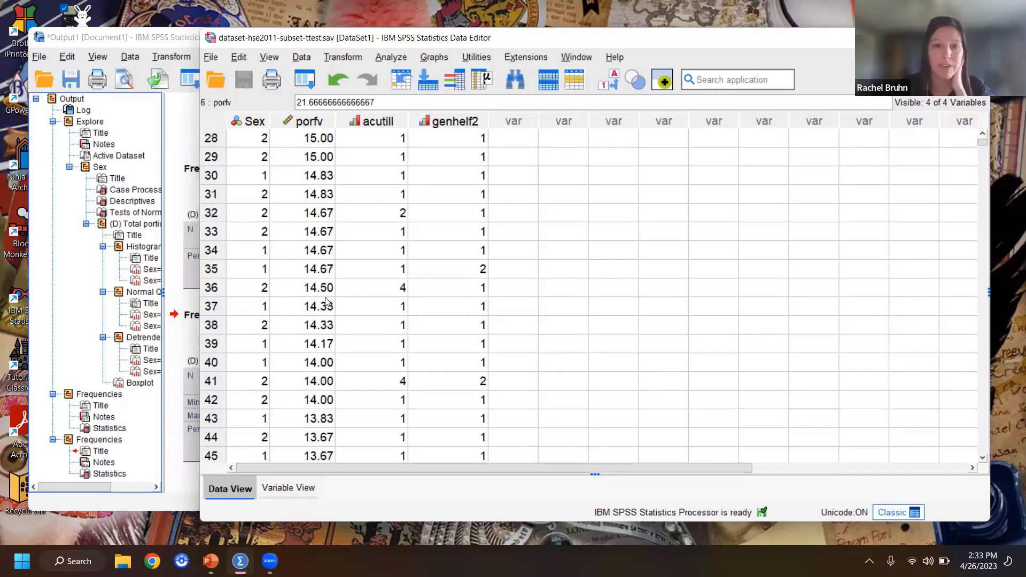
scroll(315, 325, "down", 20)
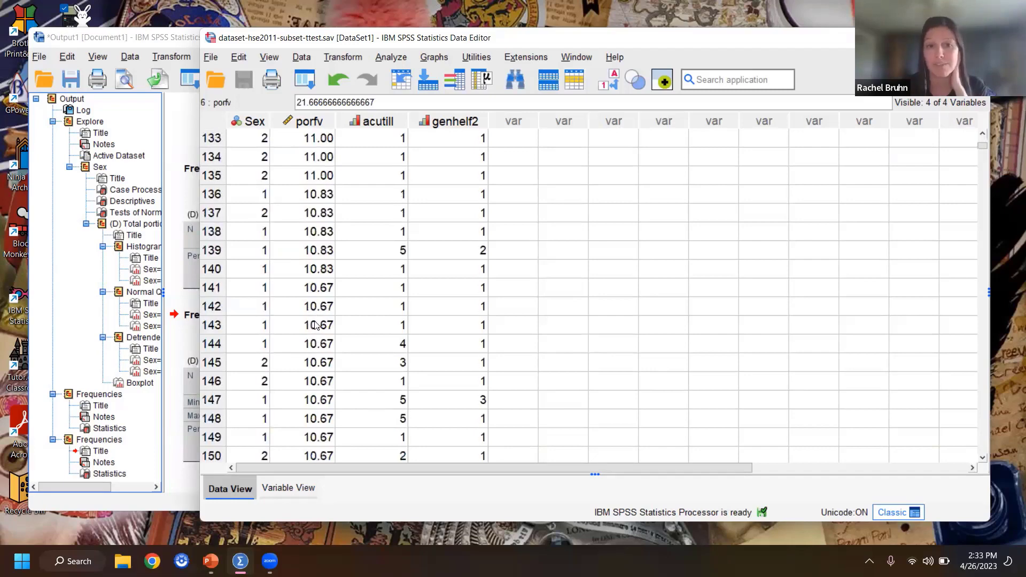
Step: Select the porfv column, scan its highest values for outliers, and return to the first case
left_click(309, 122)
scroll(323, 313, "down", 14)
scroll(322, 313, "up", 6)
scroll(323, 317, "up", 8)
scroll(315, 342, "down", 12)
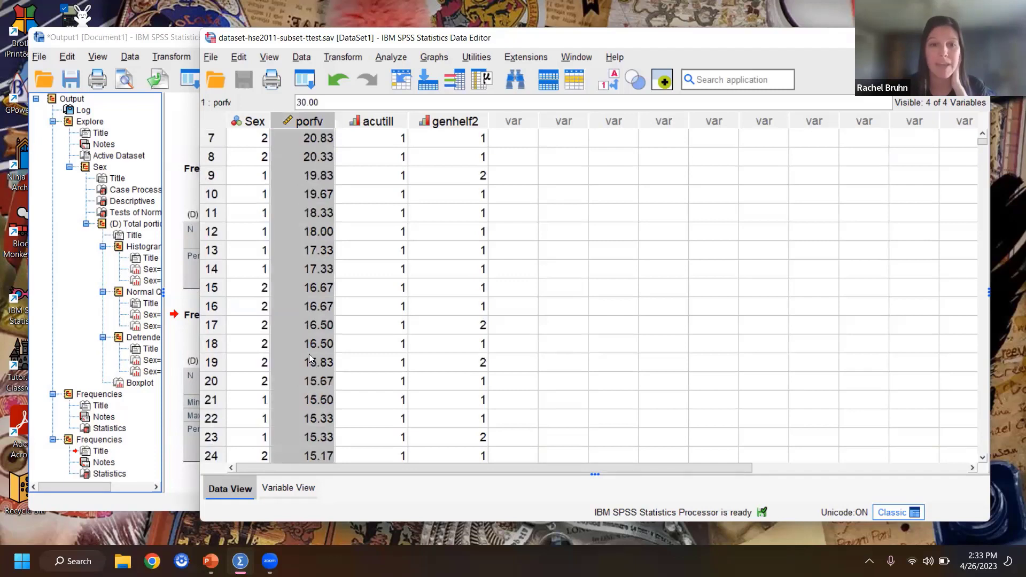
scroll(313, 359, "down", 3)
scroll(313, 342, "down", 20)
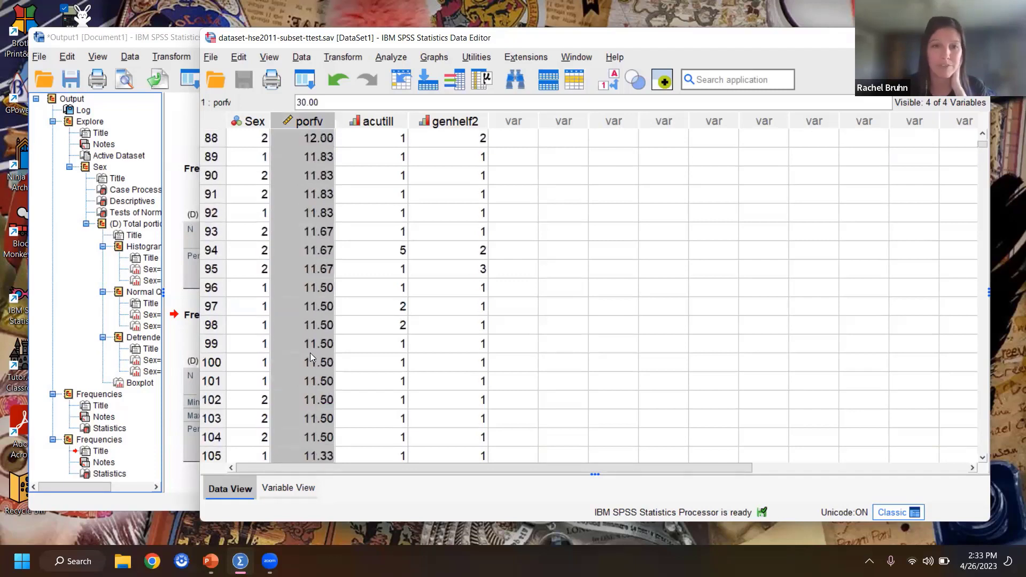
scroll(314, 305, "down", 7)
scroll(316, 306, "up", 20)
scroll(319, 309, "up", 20)
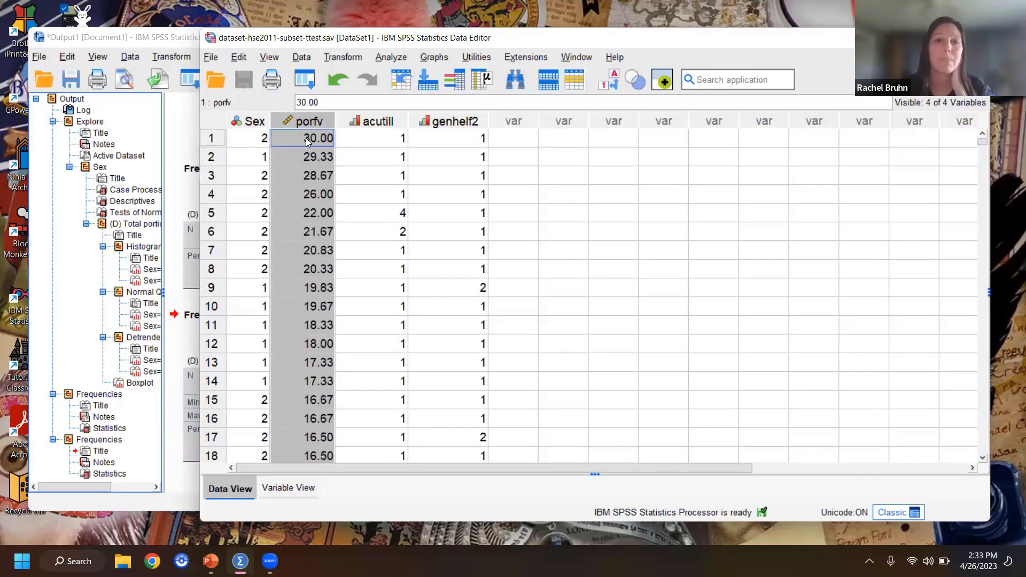
Step: Select the first porfv value and search from about case 1300 back to about case 583 for the 9.75 cutoff
left_click(307, 140)
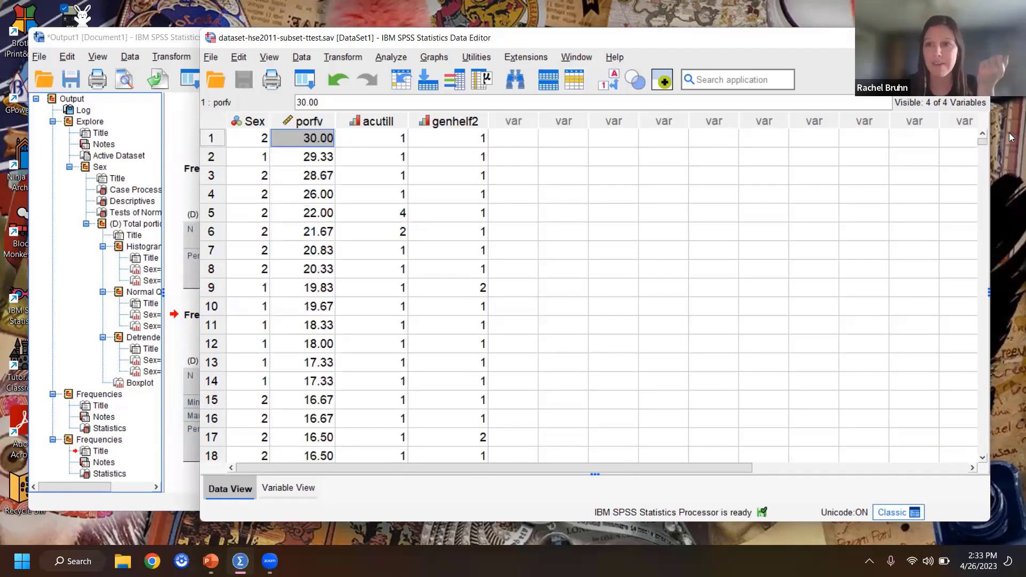
left_click_drag(985, 147, 985, 188)
scroll(389, 301, "up", 20)
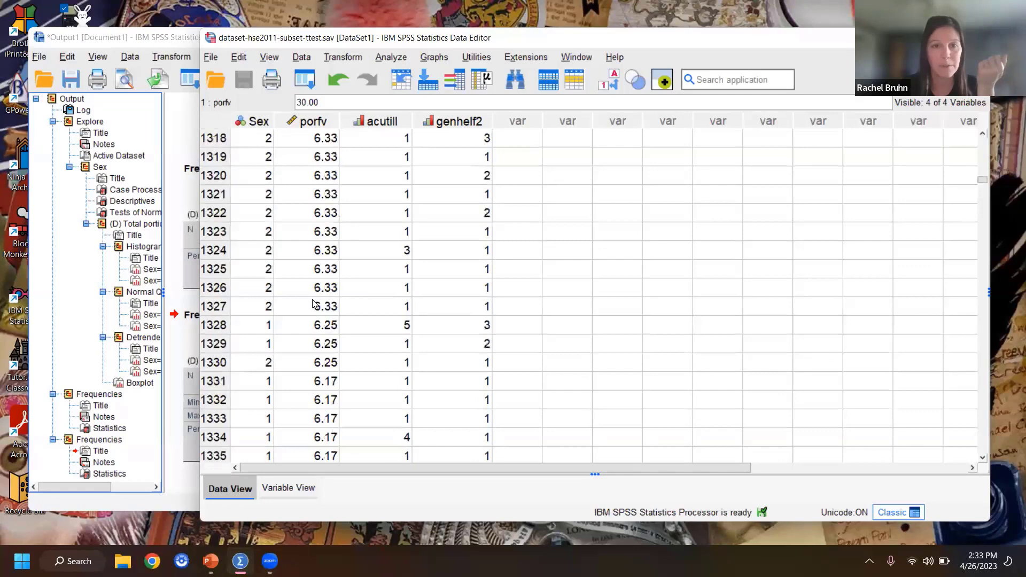
scroll(314, 304, "up", 20)
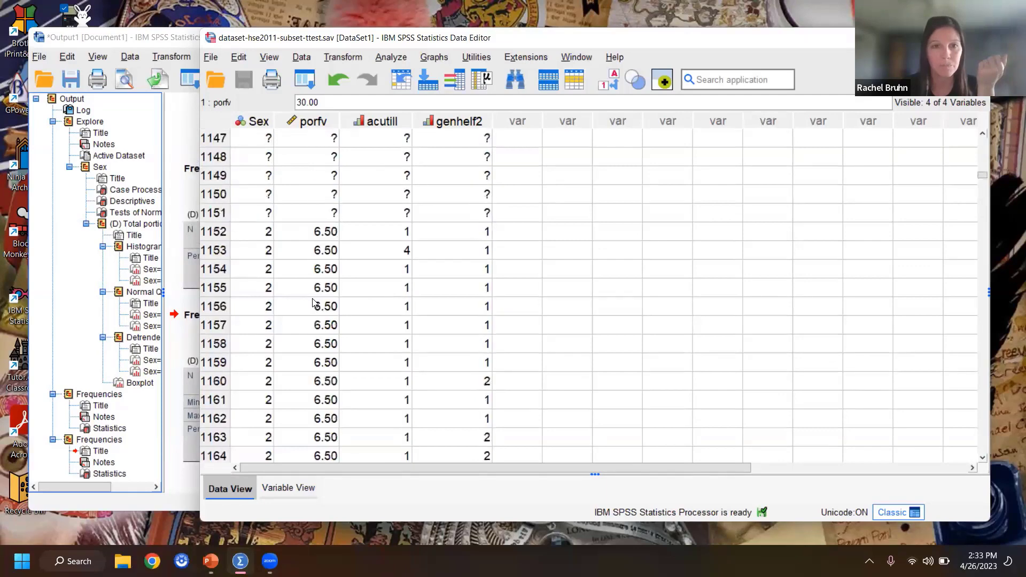
scroll(314, 303, "up", 20)
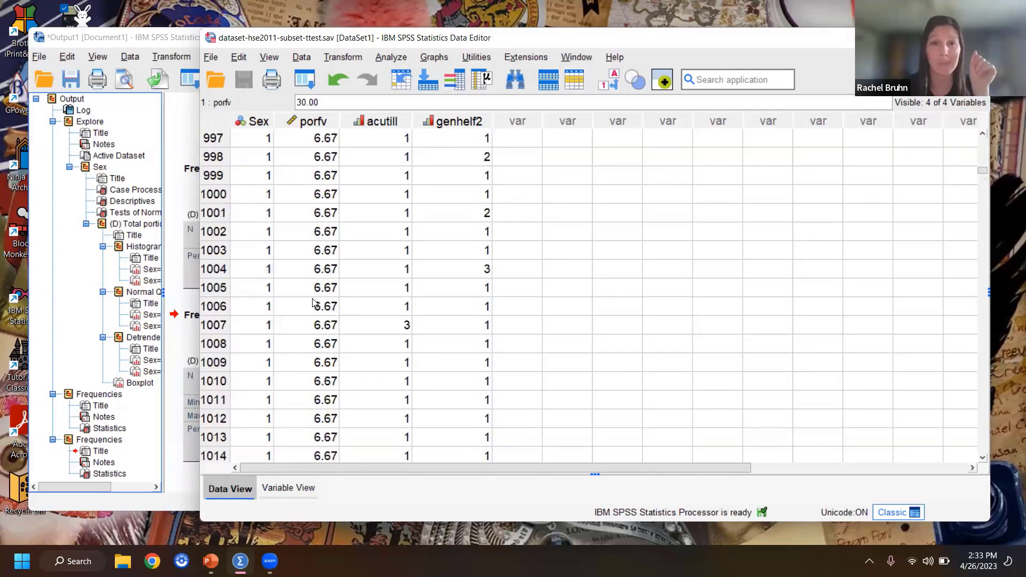
scroll(315, 303, "up", 20)
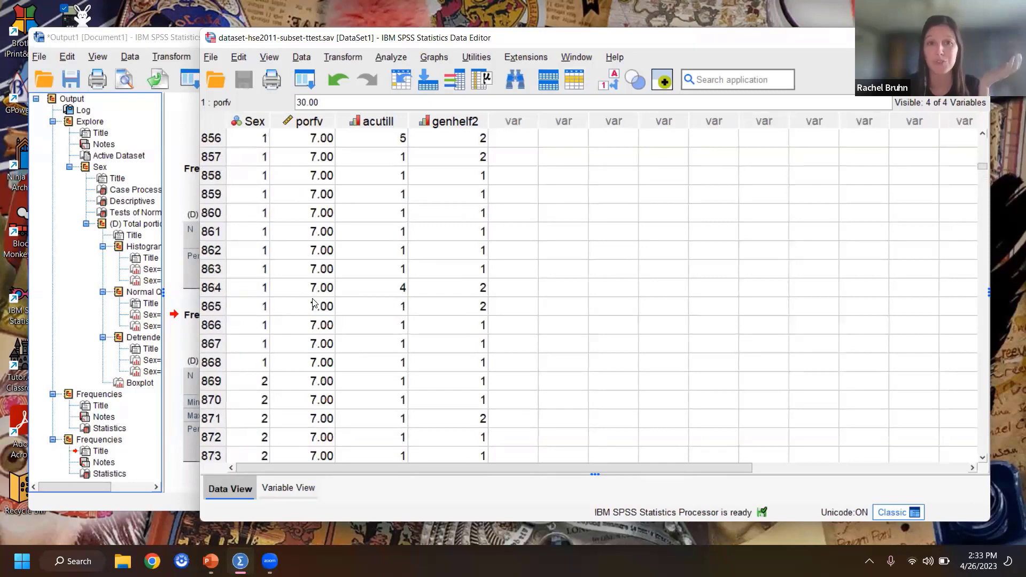
scroll(314, 303, "up", 20)
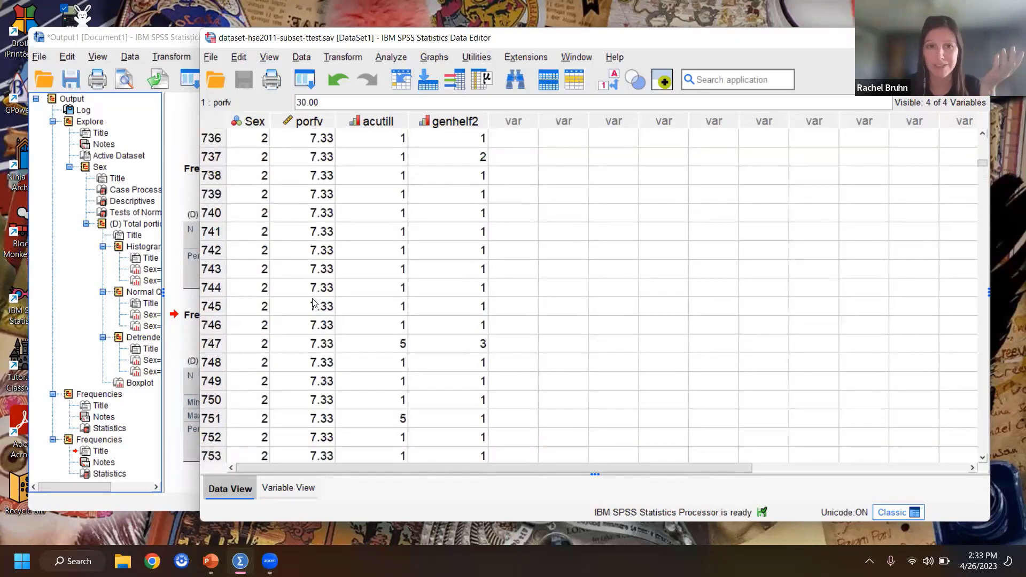
scroll(314, 303, "up", 20)
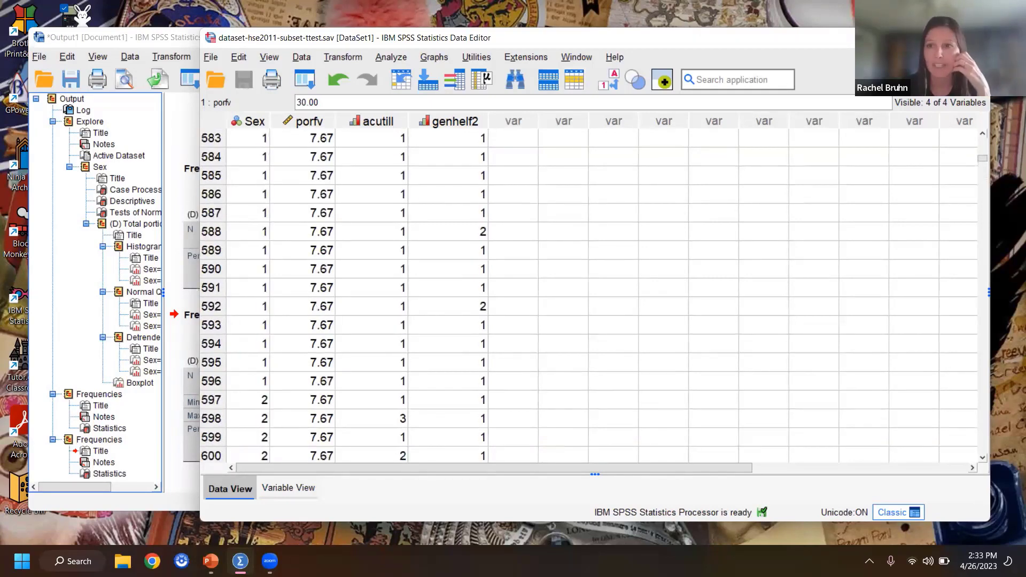
Step: Locate the cases whose porfv values lie around the 9.75 outlier cutoff
left_click(984, 147)
left_click(983, 147)
left_click(984, 148)
left_click(984, 147)
left_click(984, 148)
left_click(984, 147)
left_click(984, 147)
left_click(984, 147)
left_click(984, 148)
left_click(984, 147)
left_click(984, 147)
left_click(983, 148)
left_click(984, 148)
left_click(983, 148)
left_click(983, 148)
left_click(983, 148)
left_click(984, 148)
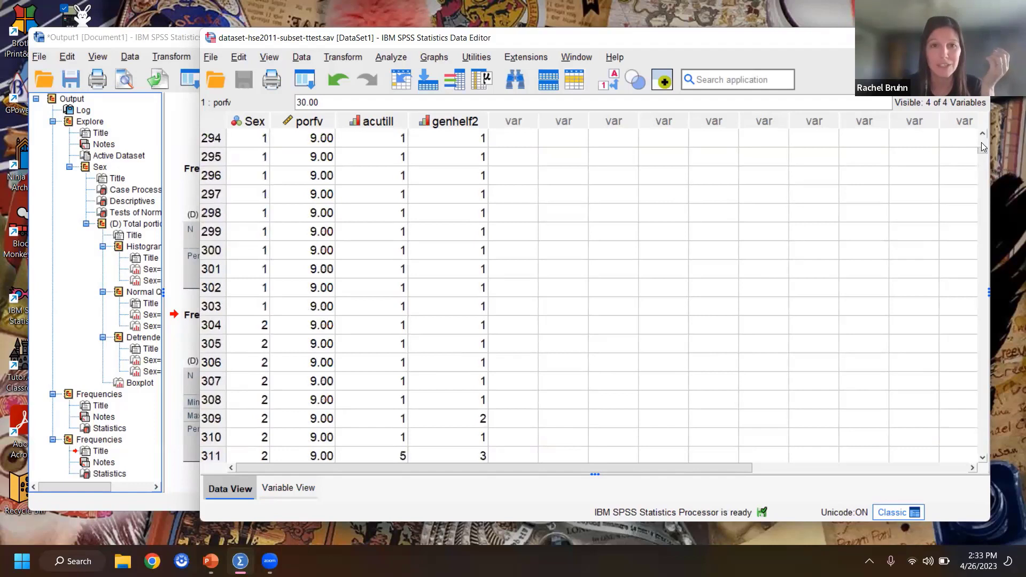
left_click(984, 147)
left_click(983, 146)
left_click(983, 146)
left_click(983, 146)
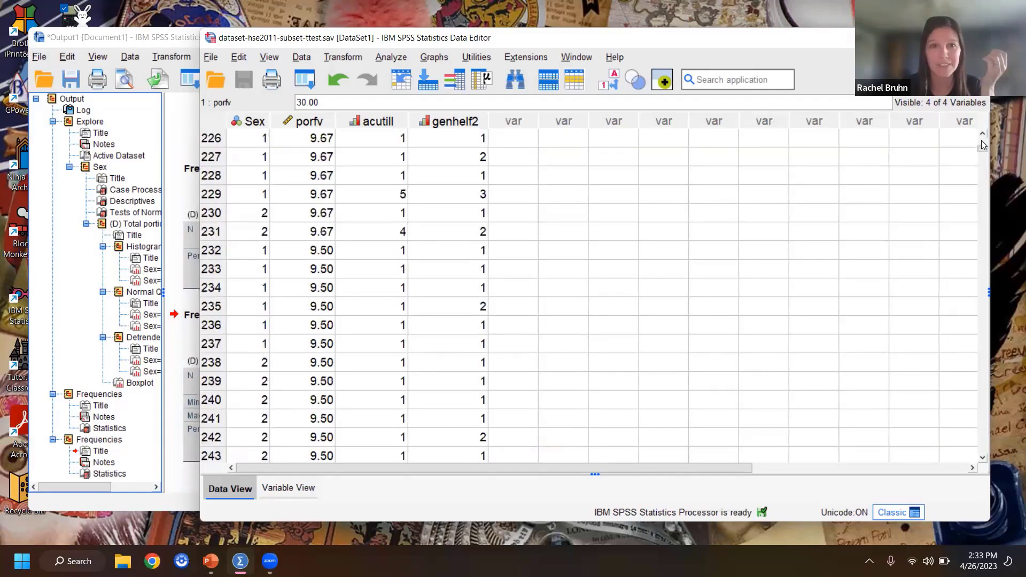
left_click(984, 144)
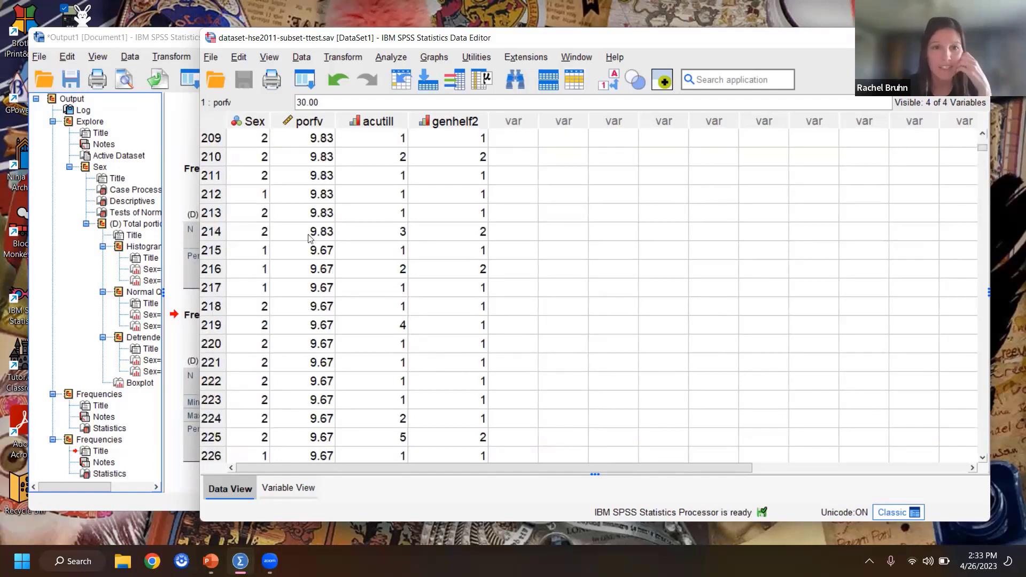
Step: Check the porfv values of cases 215 and 214, on either side of the 9.75 cutoff
left_click(313, 251)
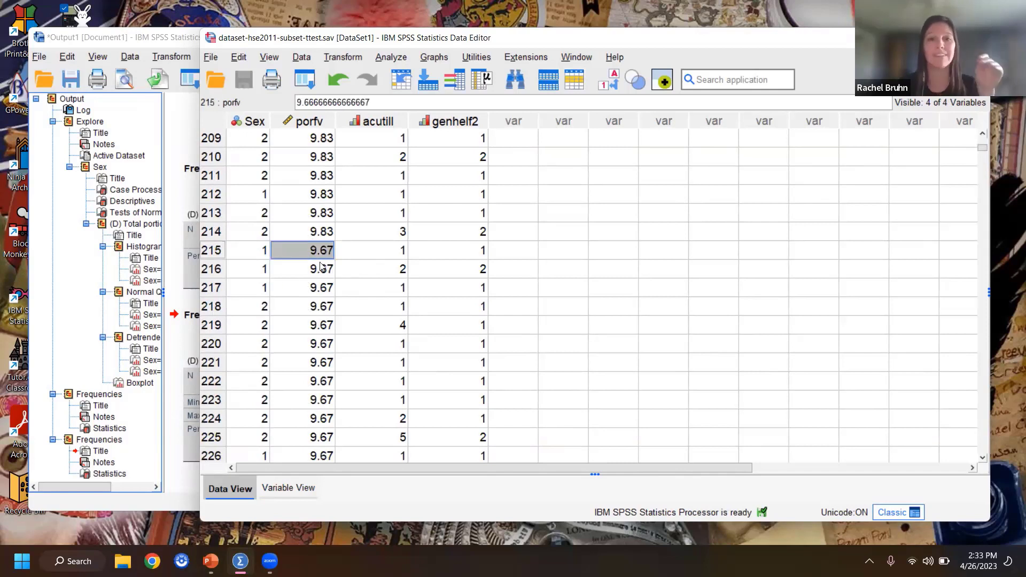
left_click(322, 235)
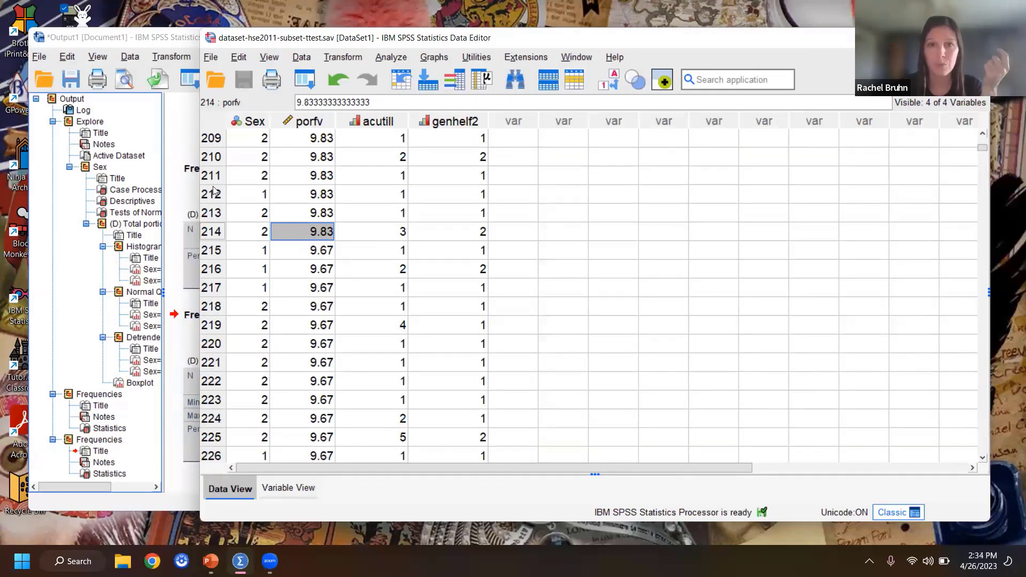
scroll(984, 135, "up", 4)
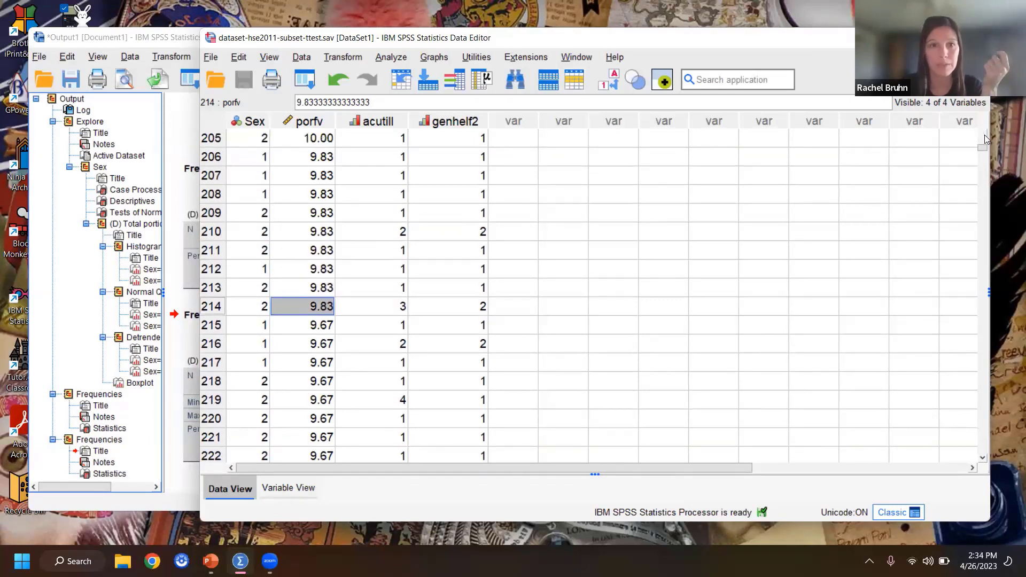
Step: Replace the porfv value of case 205 with 9.84, just above the highest non-outlying neighbours, and return to case 204
scroll(984, 134, "up", 4)
left_click(325, 220)
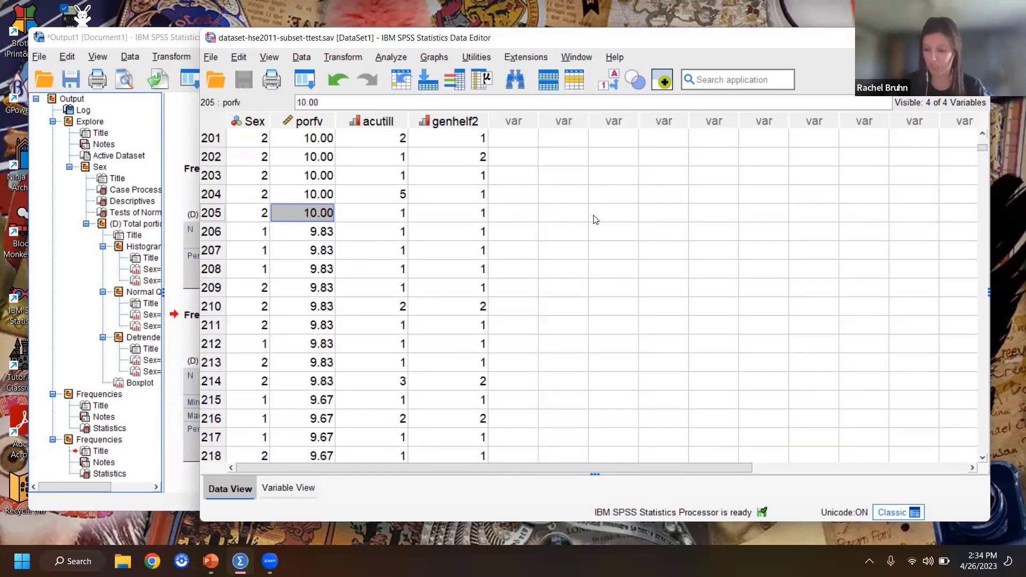
type("9.84")
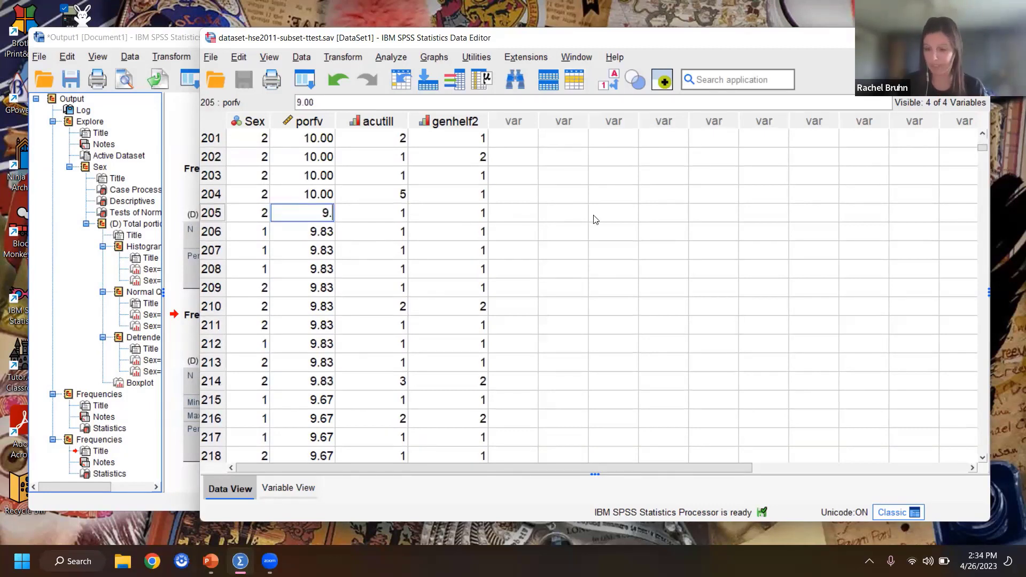
key("Up")
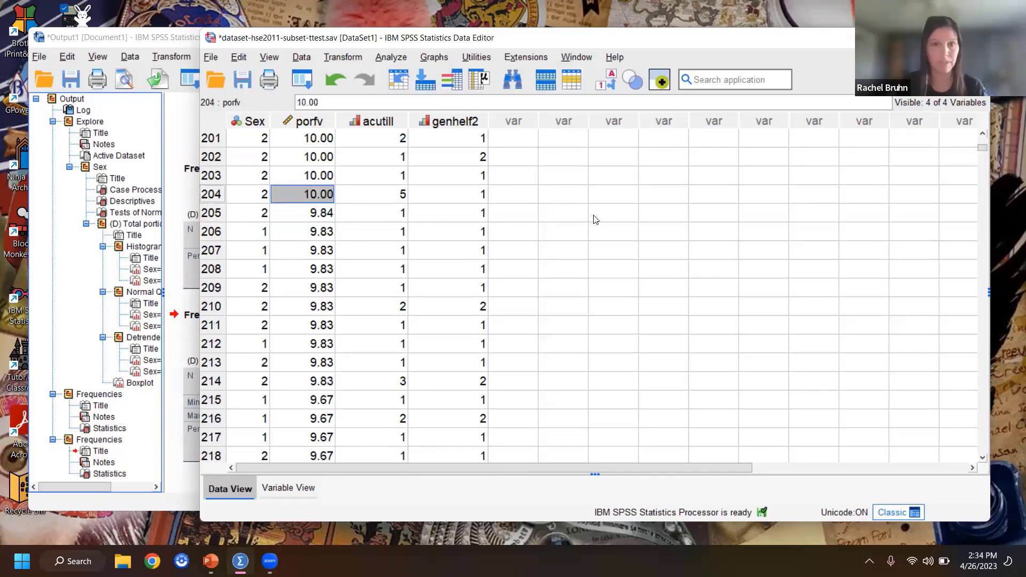
key("Down")
key("Up")
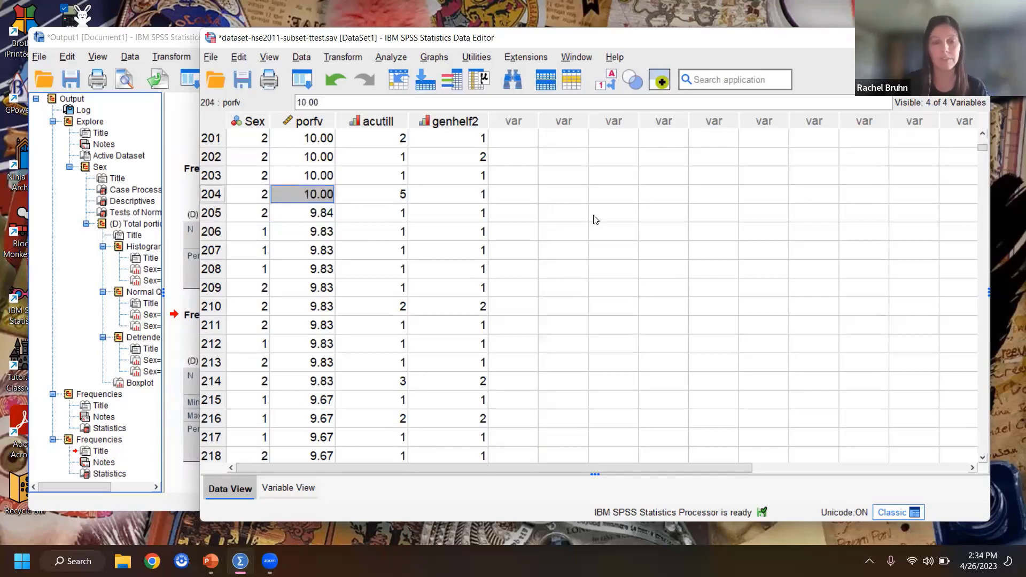
Step: Replace the porfv values one by one from case 204 back to case 185 with the copied 9.84
type("9.84")
key("Up")
type("9.84")
key("Up")
type("9.84")
key("Up")
type("9.84")
key("Up")
key("ctrl+v")
key("Up")
key("ctrl+v")
key("Up")
key("ctrl+v")
key("Up")
key("ctrl+v")
key("Up")
key("ctrl+v")
key("Up")
key("ctrl+v")
key("Up")
key("ctrl+v")
key("Up")
key("ctrl+v")
key("Up")
key("ctrl+v")
key("Up")
key("ctrl+v")
key("Up")
key("ctrl+v")
key("Up")
Step: Replace the porfv values of cases 1 and 2 with 9.84 and select the porfv value of case 3
key("ctrl+v")
key("Up")
key("ctrl+v")
key("Up")
key("ctrl+v")
key("Up")
key("ctrl+v")
key("Up")
key("ctrl+v")
key("Up")
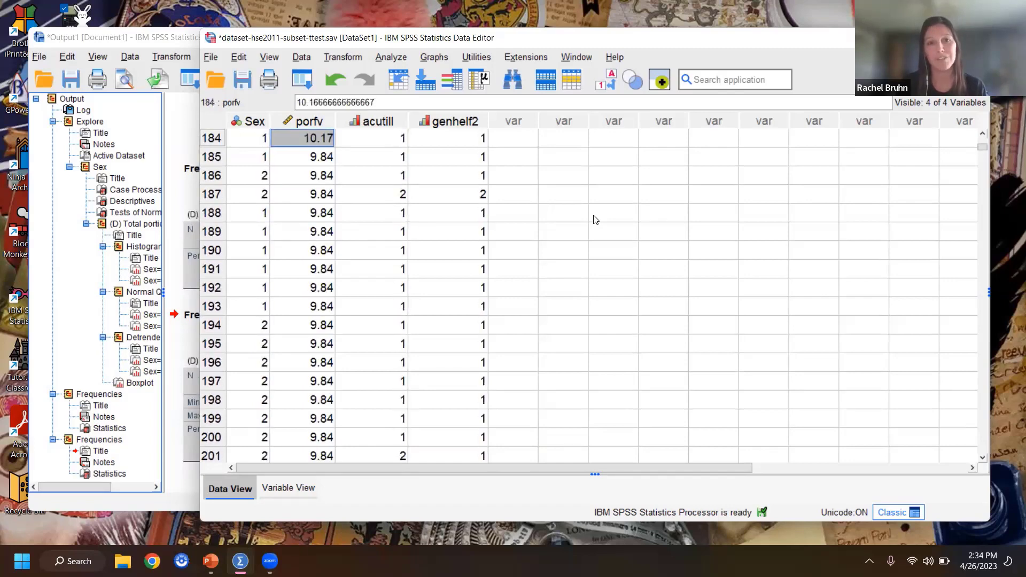
key("ctrl+Up")
key("ctrl+v")
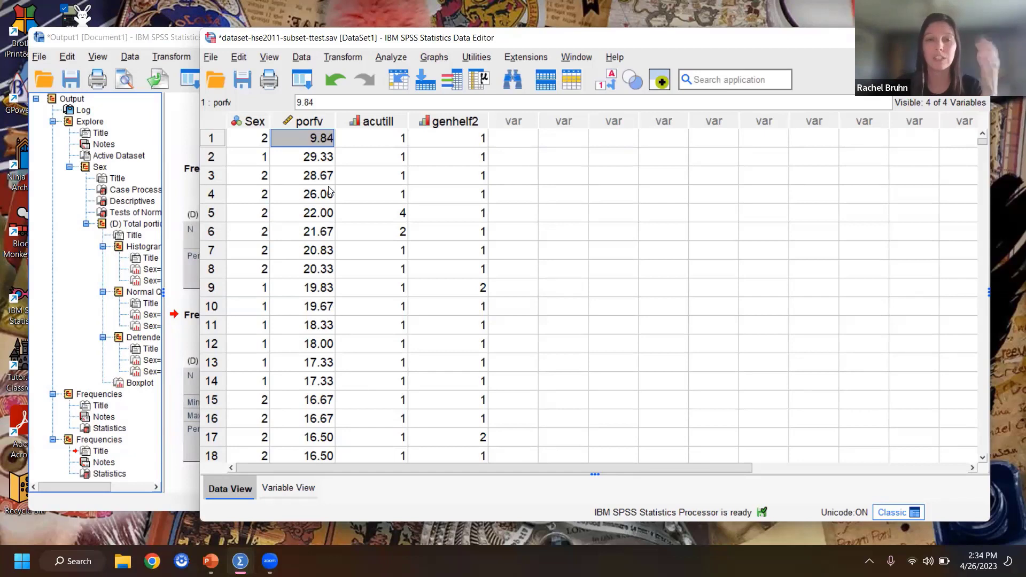
left_click(317, 156)
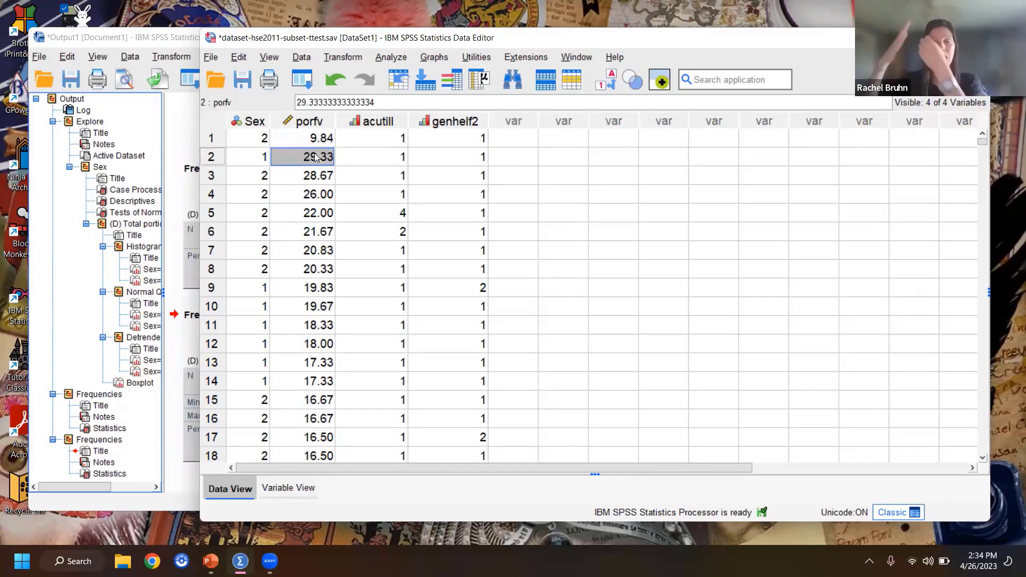
type("9.84")
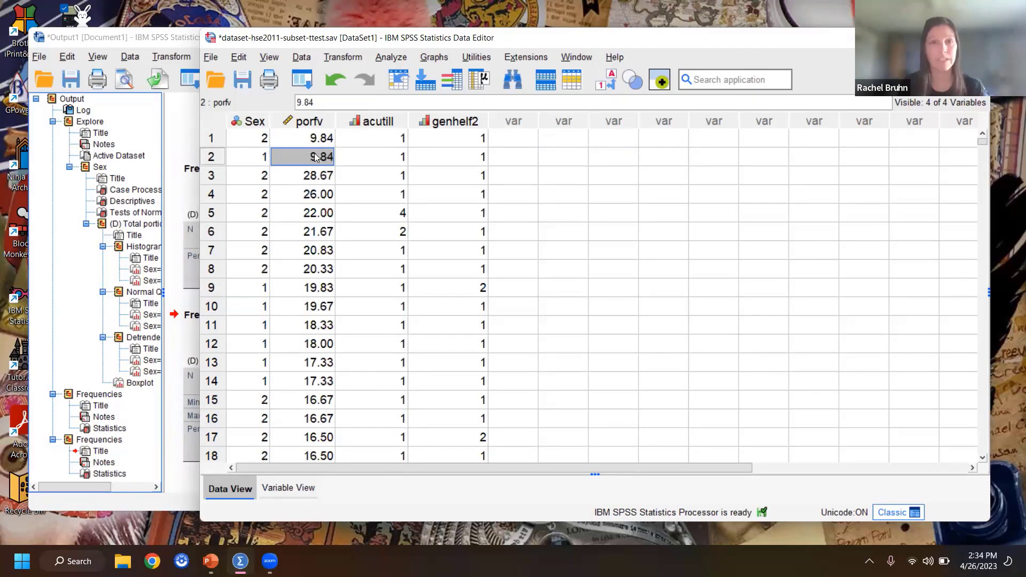
left_click(317, 177)
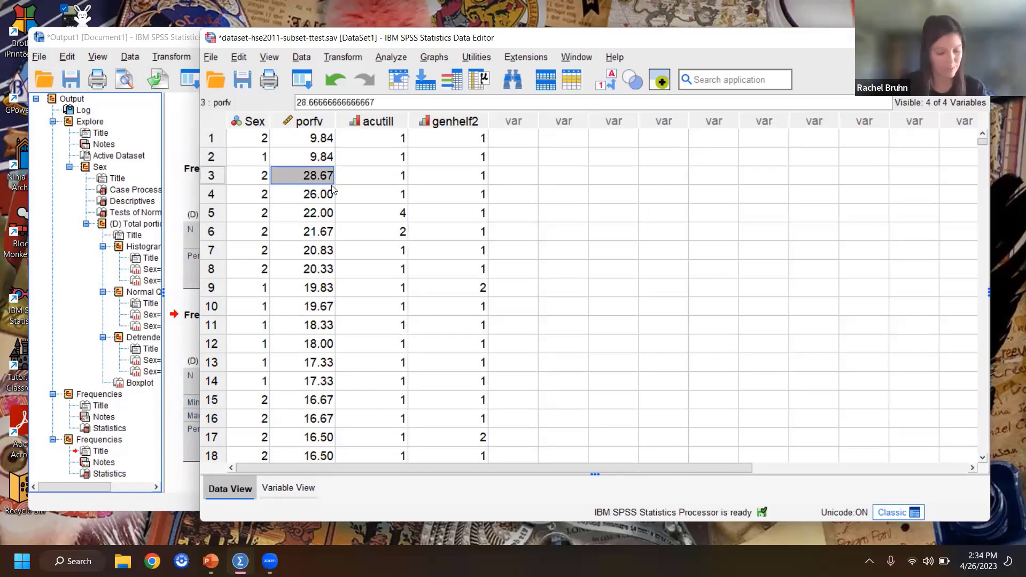
Step: Undo the replacement made in the last case's porfv value and return to the first case
key("ctrl+Down")
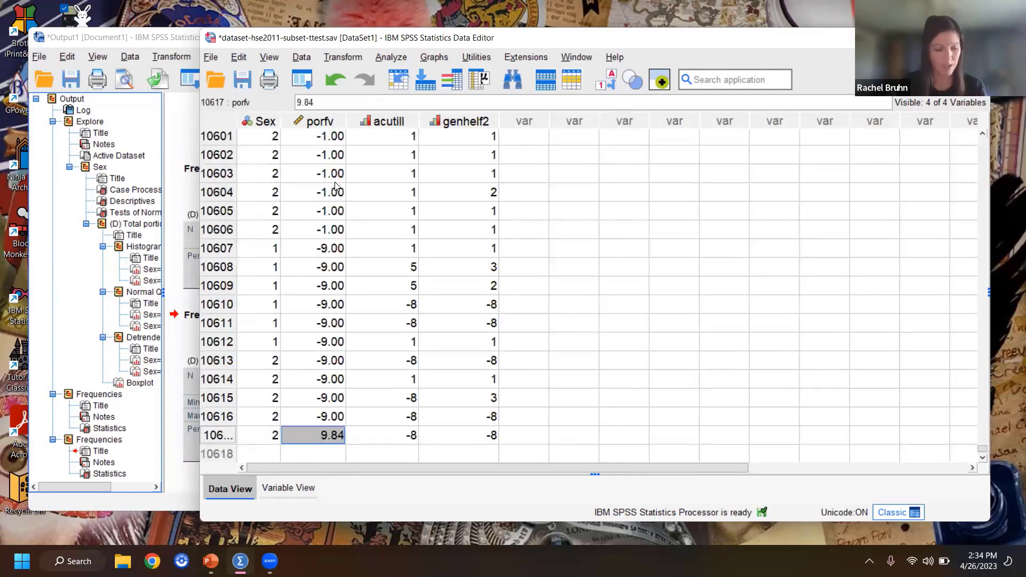
key("ctrl+z")
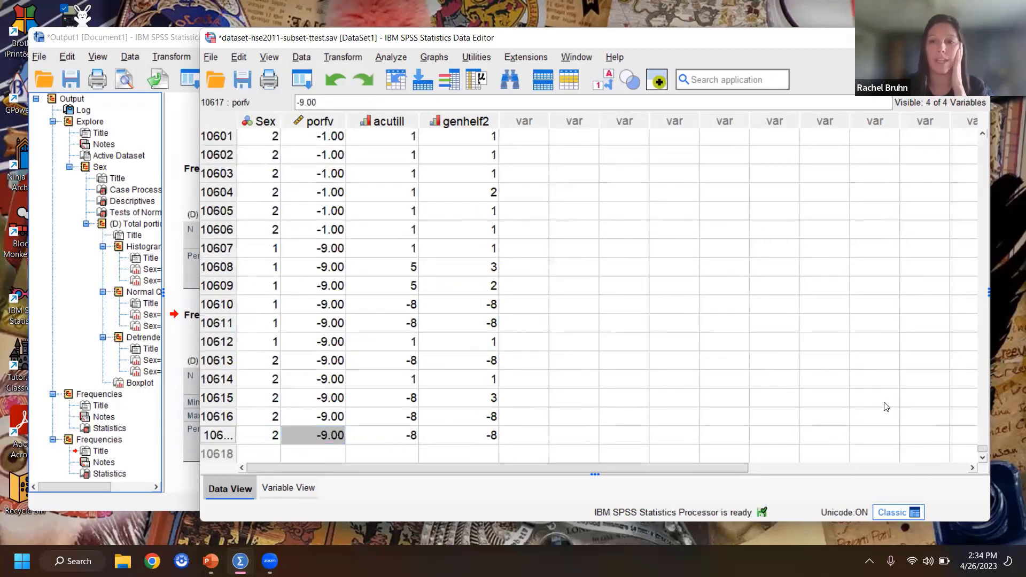
left_click_drag(982, 449, 979, 160)
scroll(350, 249, "up", 20)
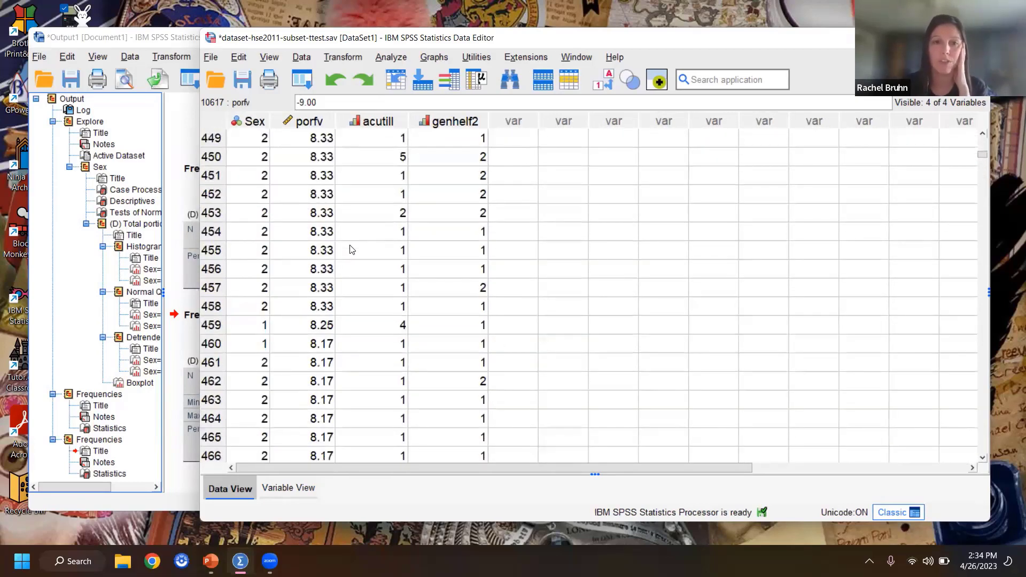
left_click_drag(983, 154, 982, 140)
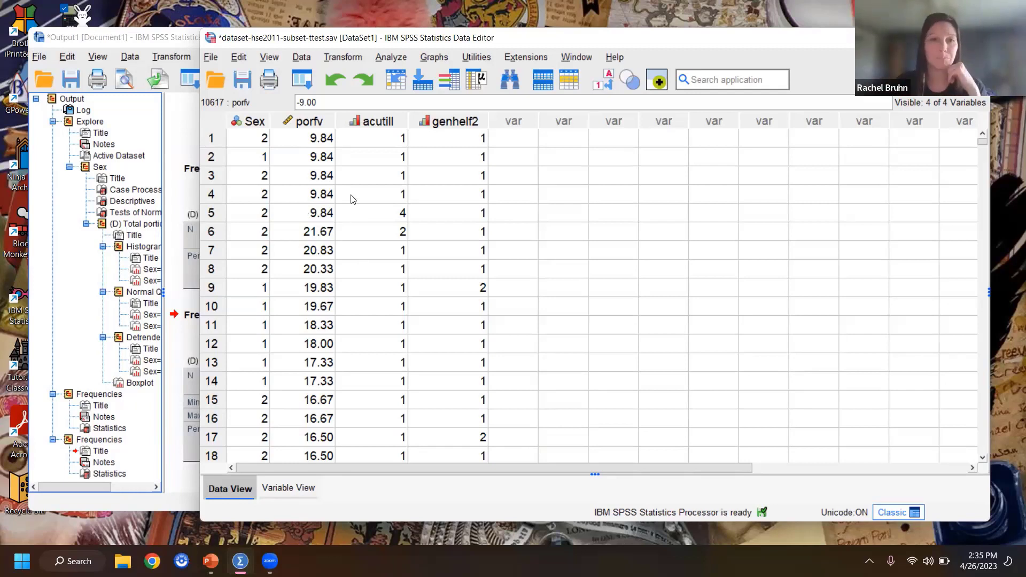
Step: Copy the five 9.84 porfv values of cases 1 to 5 and paste the block over cases 6 to 25
left_click_drag(322, 143, 317, 208)
key("ctrl+c")
left_click(323, 233)
key("ctrl+v")
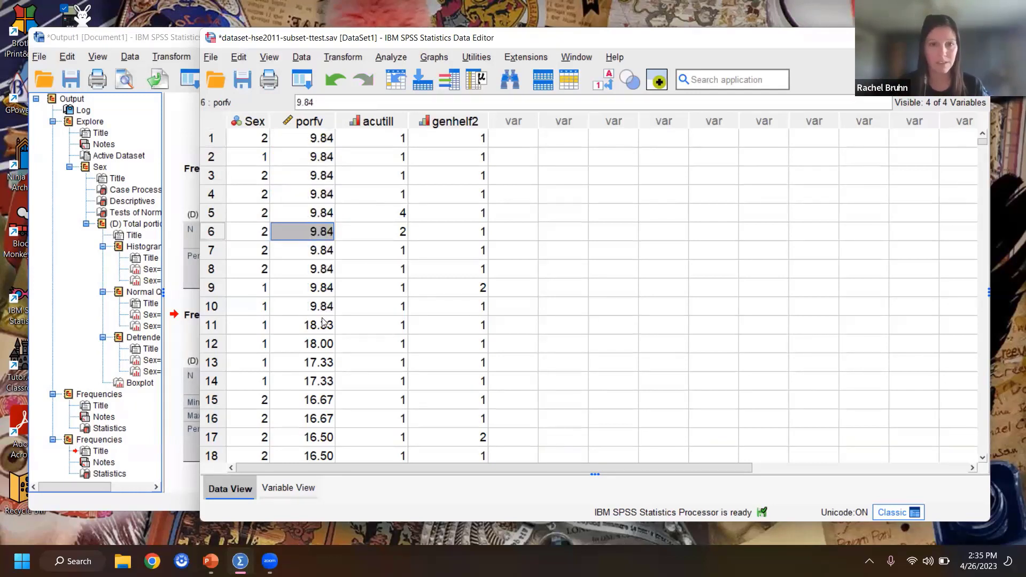
left_click(323, 324)
key("ctrl+v")
scroll(325, 384, "down", 4)
left_click(324, 195)
key("ctrl+v")
left_click(320, 288)
key("ctrl+v")
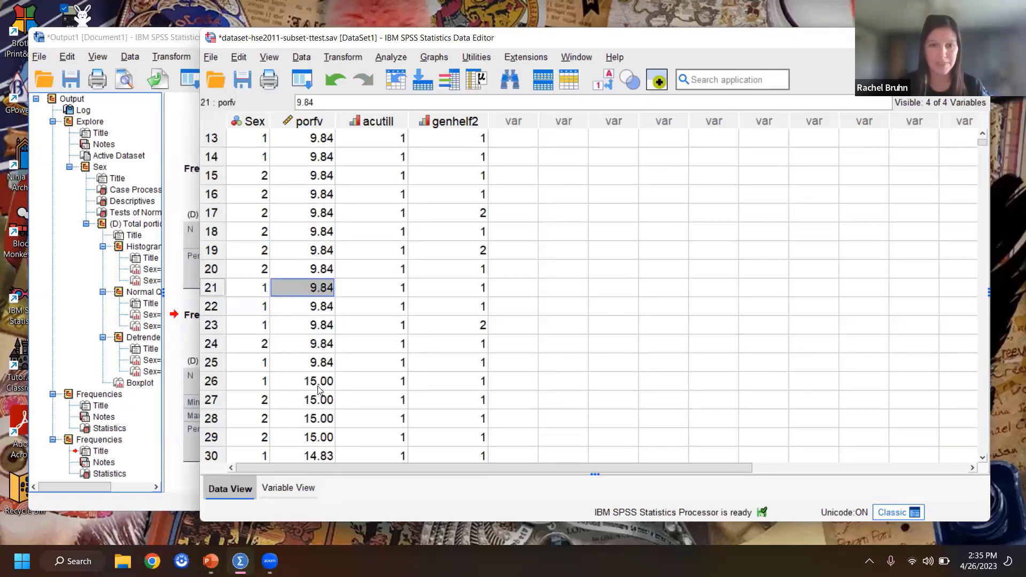
Step: Paste the five-value block of 9.84 over the porfv values of cases 26 to 40
left_click(319, 388)
key("ctrl+v")
scroll(319, 388, "down", 3)
left_click(320, 306)
key("ctrl+v")
left_click(321, 399)
key("ctrl+v")
Step: Paste the five-value block of 9.84 over the porfv values of cases 41 to 60
scroll(363, 408, "down", 3)
scroll(362, 408, "down", 1)
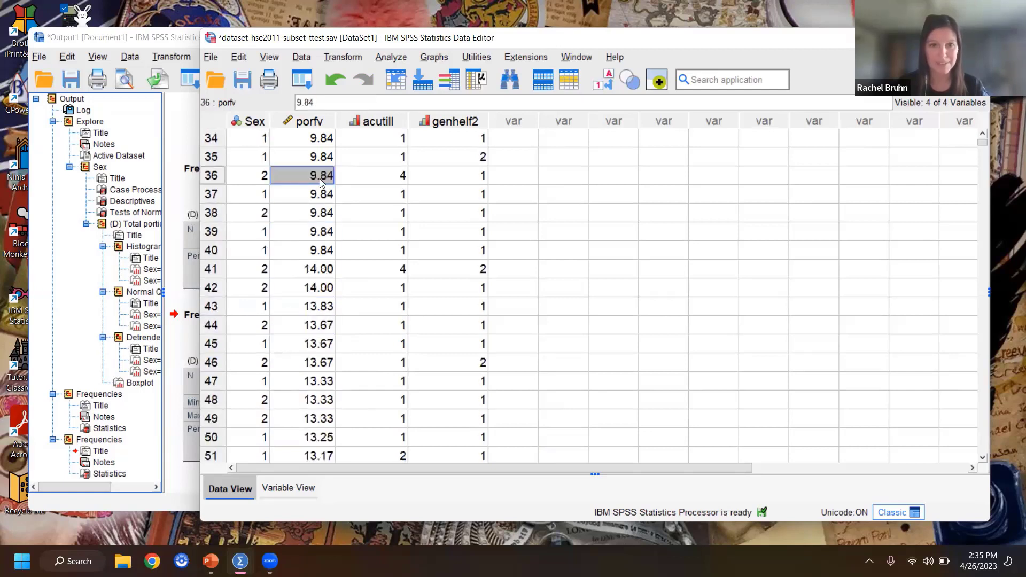
left_click(319, 270)
key("ctrl+v")
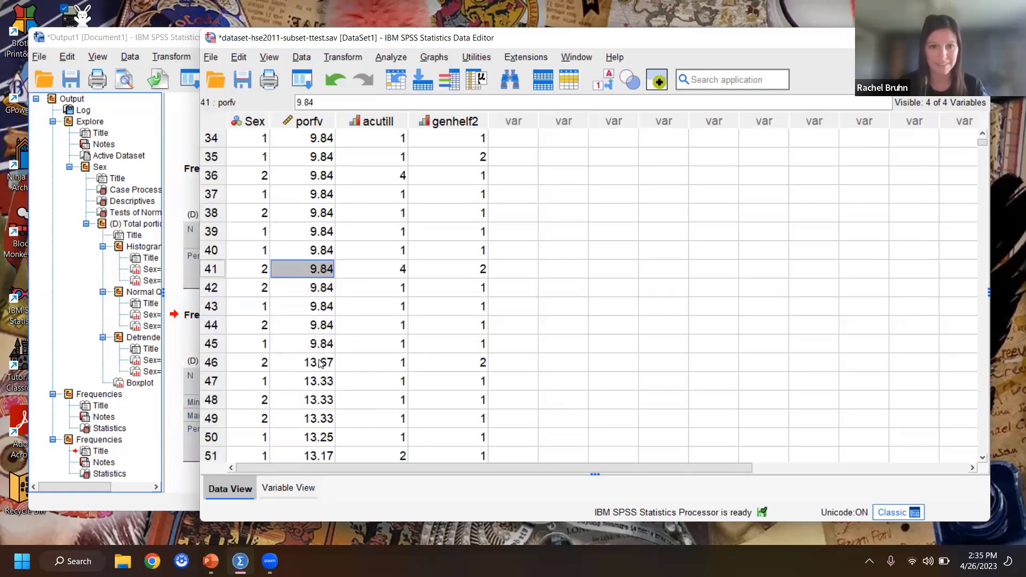
left_click(319, 362)
key("ctrl+v")
scroll(320, 363, "down", 3)
left_click(323, 289)
key("ctrl+v")
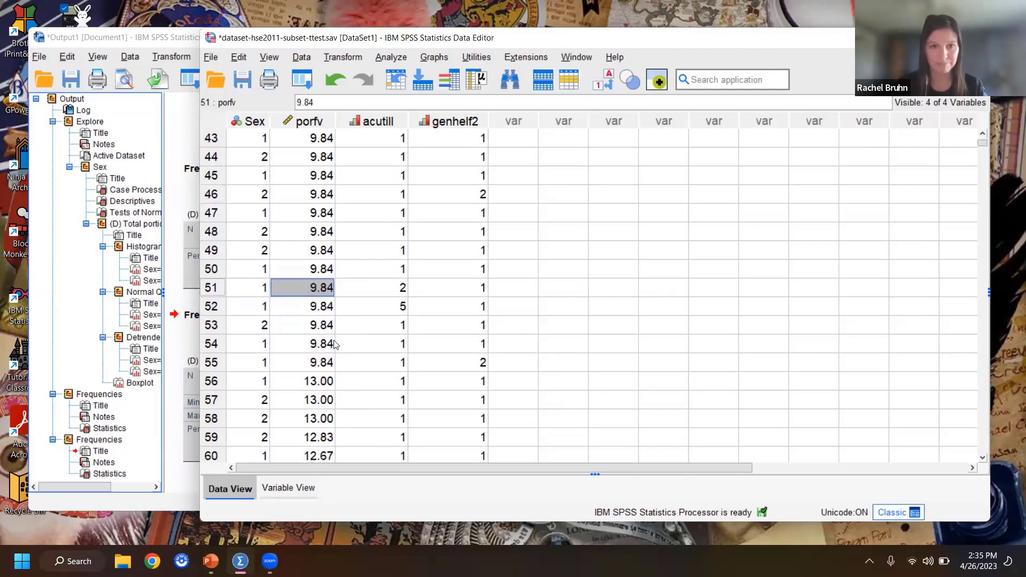
left_click(322, 380)
key("ctrl+v")
Step: Paste the five-value block of 9.84 over the porfv values of cases 61 to 85
scroll(324, 381, "down", 3)
scroll(324, 381, "down", 1)
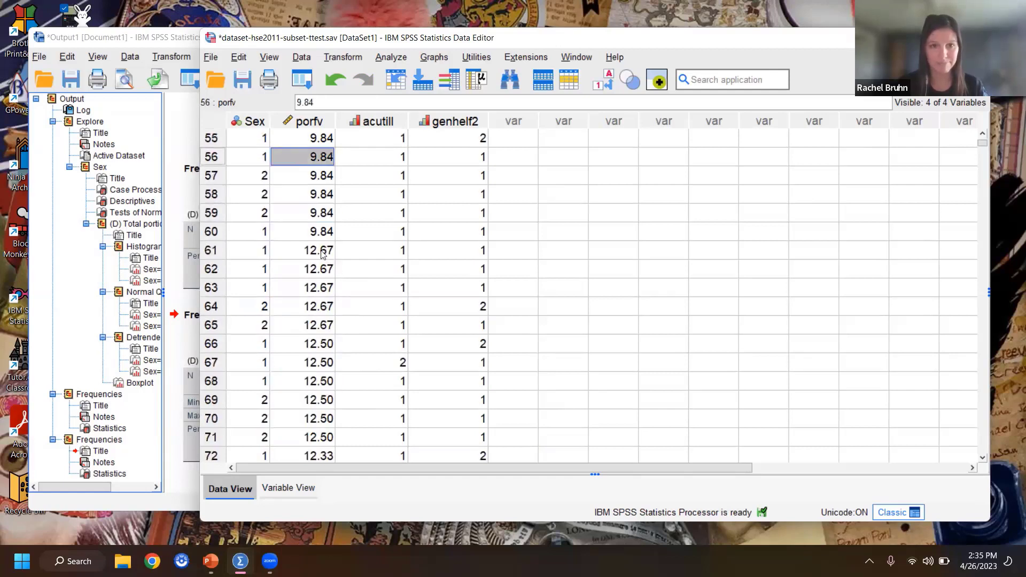
left_click(321, 256)
key("ctrl+v")
left_click(320, 345)
key("ctrl+v")
scroll(324, 345, "down", 2)
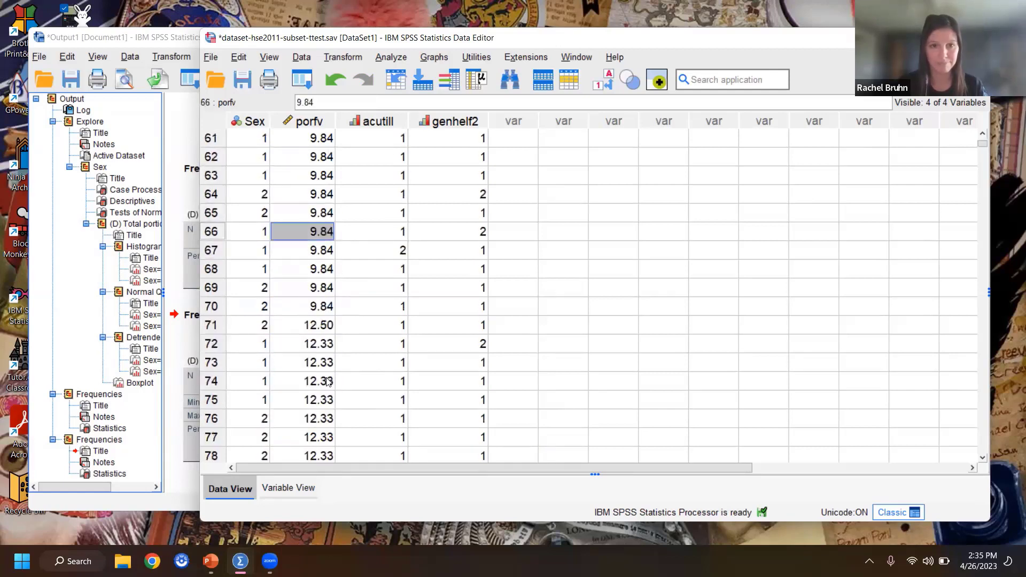
left_click(324, 327)
key("ctrl+v")
scroll(327, 388, "down", 3)
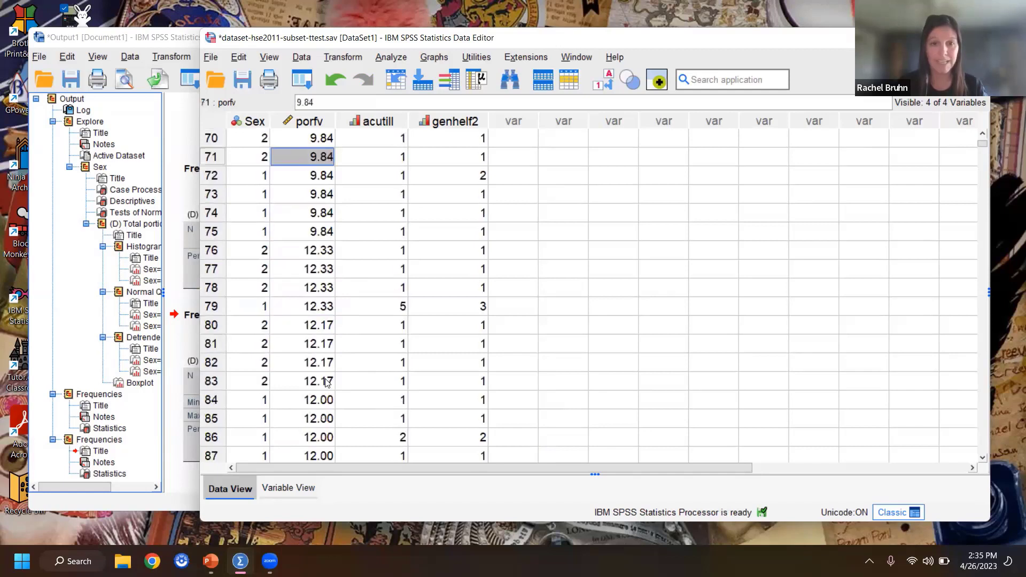
left_click(322, 251)
key("ctrl+v")
left_click(319, 342)
key("ctrl+v")
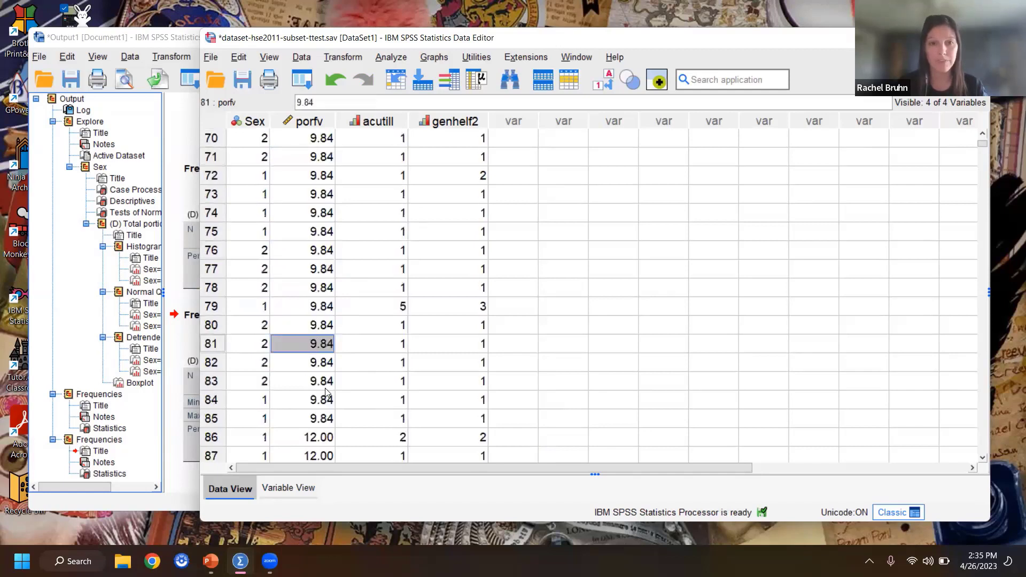
Step: Paste the five-value block of 9.84 over the porfv values of cases 86 to 106
scroll(323, 406, "down", 3)
left_click(322, 270)
key("ctrl+v")
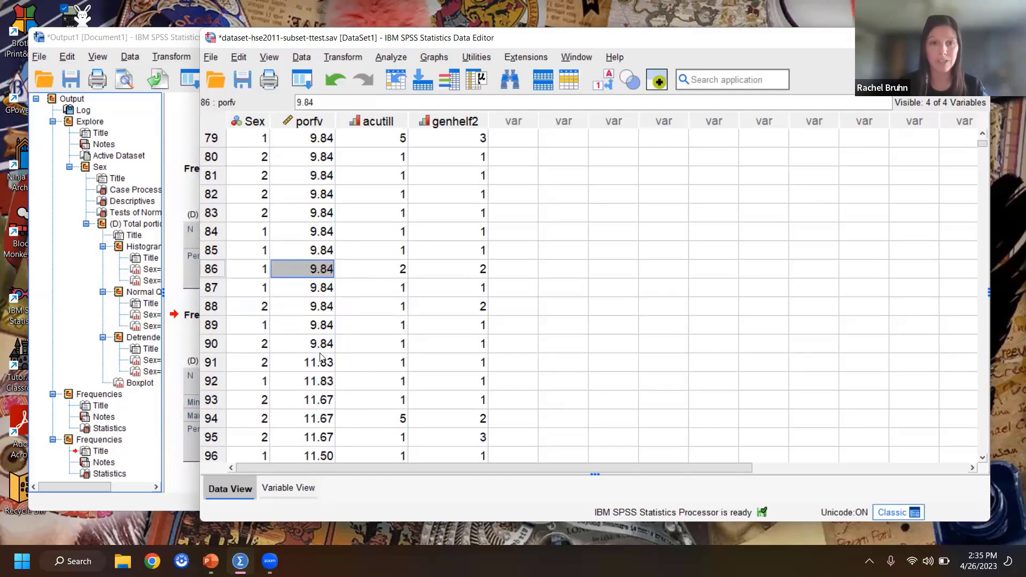
left_click(323, 364)
key("ctrl+v")
scroll(338, 382, "down", 3)
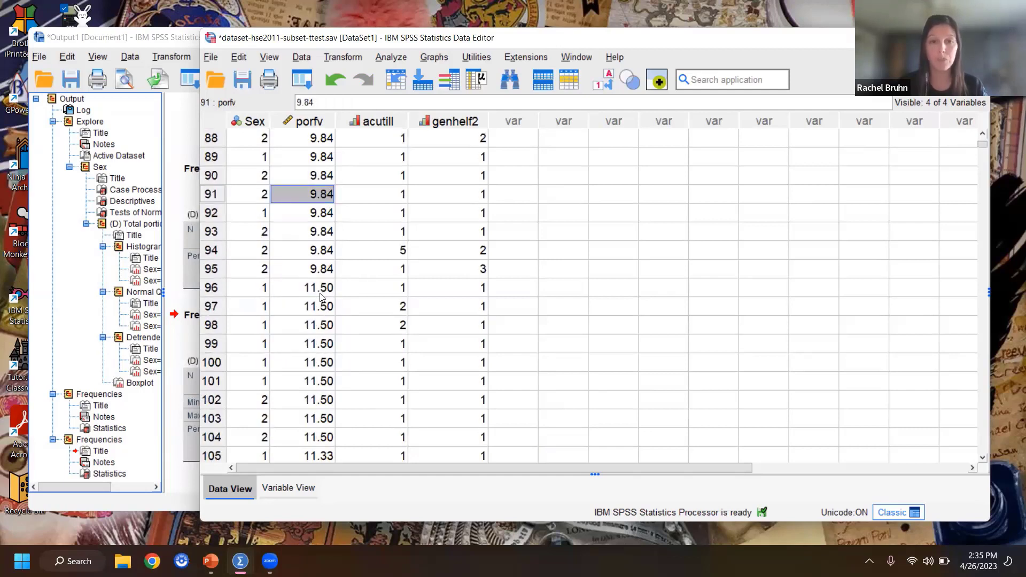
left_click(323, 288)
key("ctrl+v")
scroll(335, 358, "down", 3)
left_click(317, 229)
key("ctrl+v")
left_click(320, 214)
key("ctrl+v")
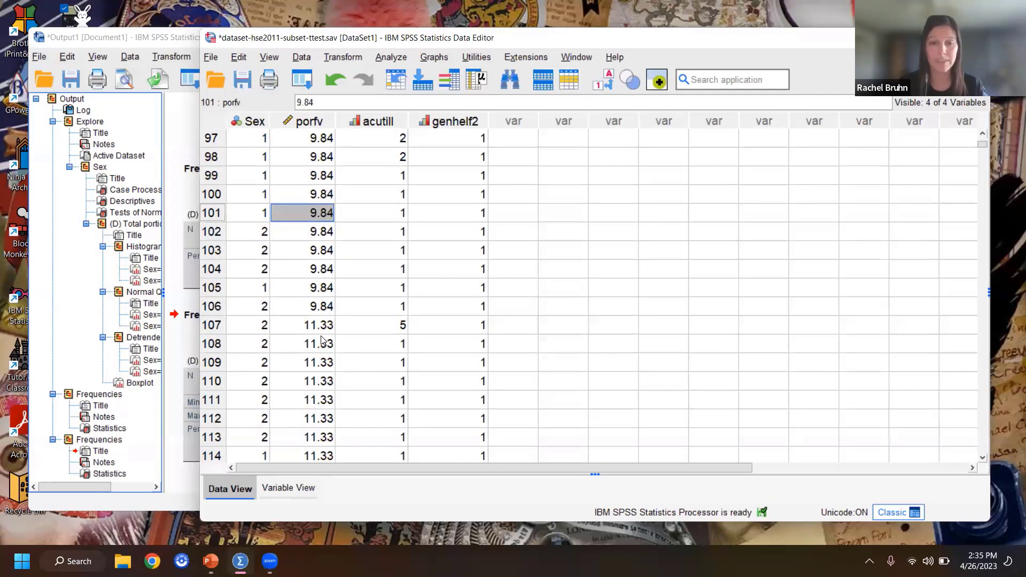
Step: Paste the five-value block of 9.84 over the porfv values of cases 107 to 136
left_click(322, 326)
key("ctrl+v")
scroll(323, 327, "down", 4)
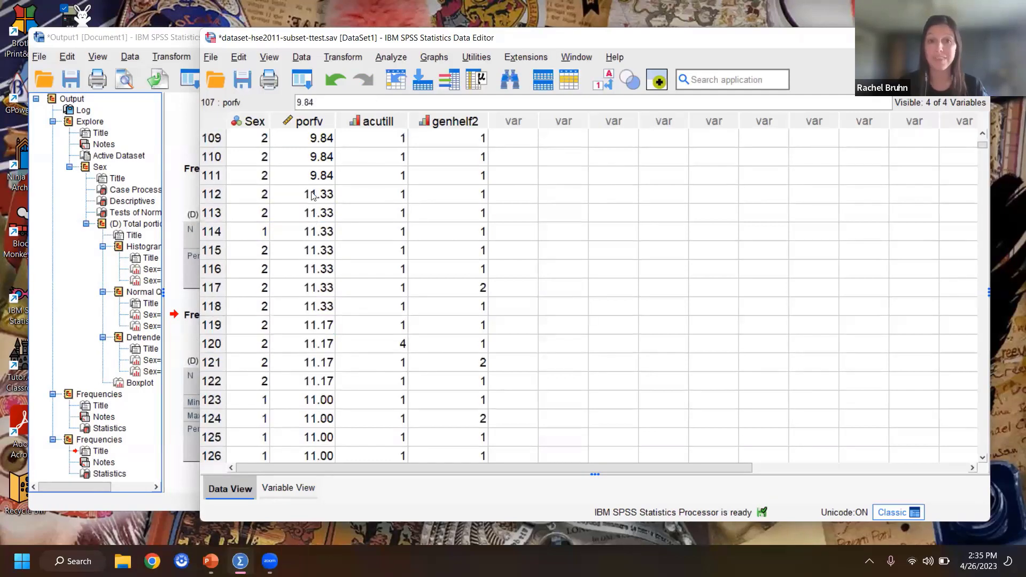
left_click(314, 193)
key("ctrl+v")
left_click(319, 291)
key("ctrl+v")
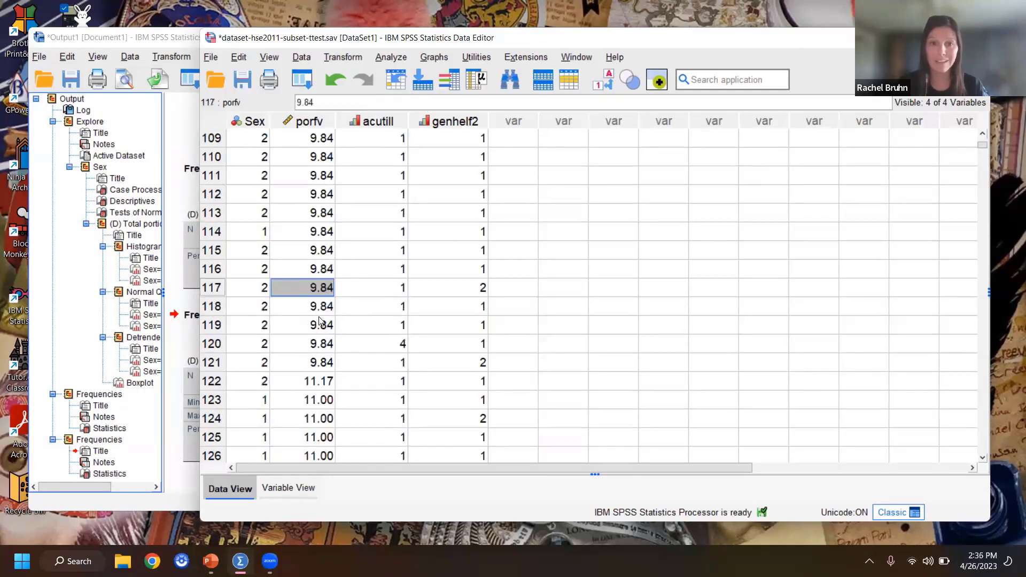
left_click(323, 380)
key("ctrl+v")
scroll(322, 222, "down", 5)
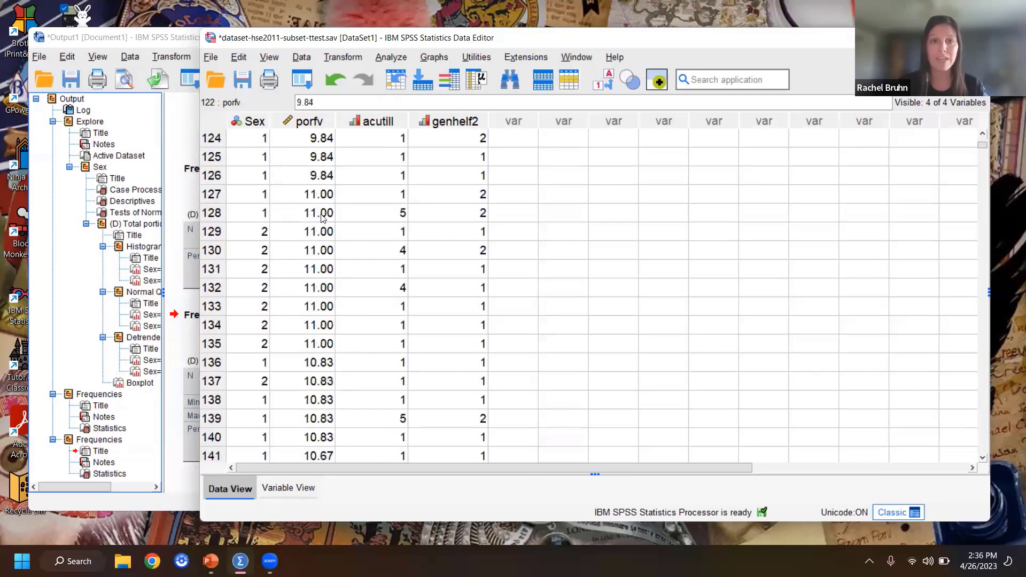
left_click(322, 196)
key("ctrl+v")
left_click(317, 287)
key("ctrl+v")
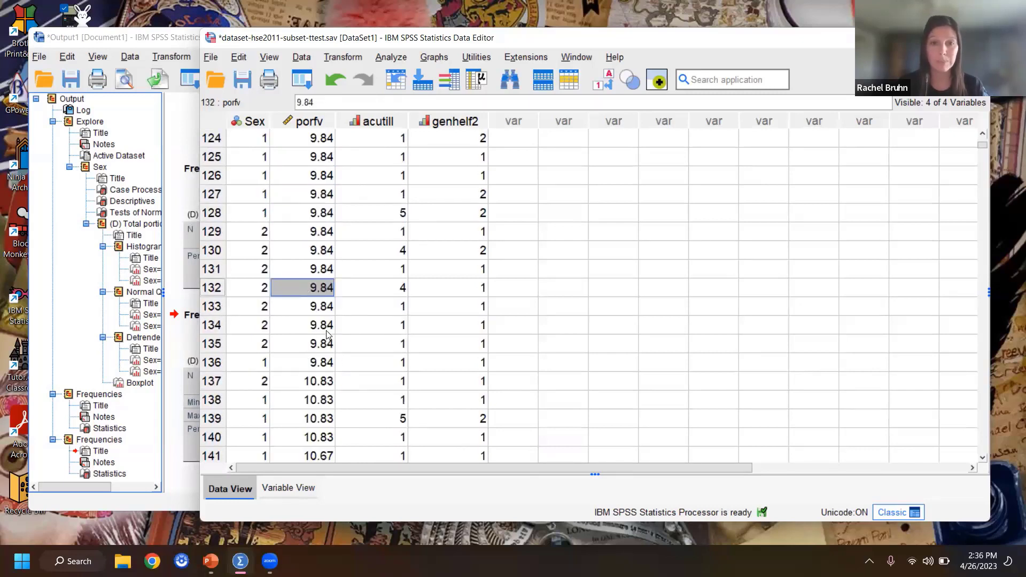
Step: Paste the five-value block of 9.84 over the porfv values of cases 137 to 161
left_click(319, 381)
key("ctrl+v")
scroll(320, 374, "down", 4)
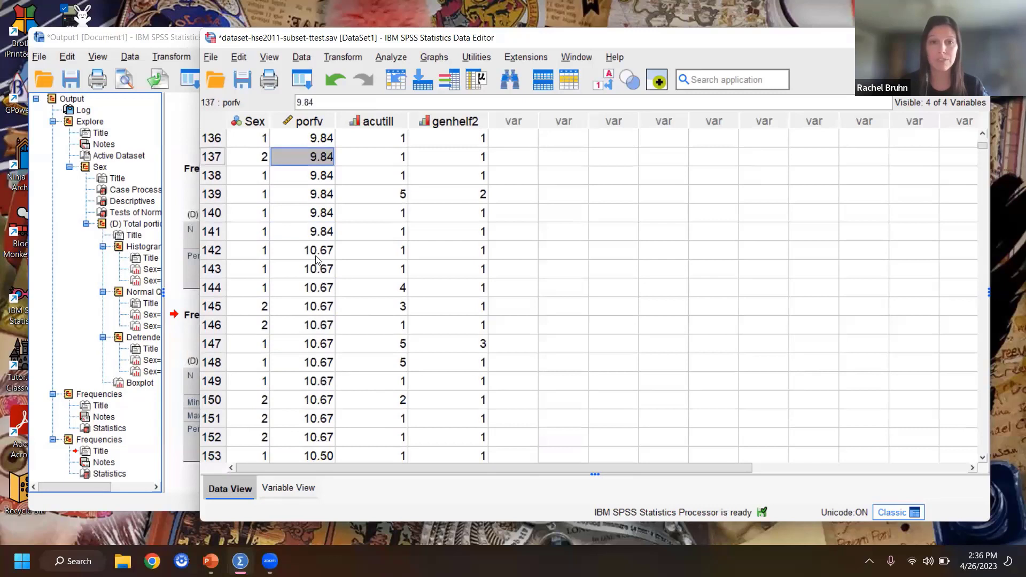
left_click(318, 251)
key("ctrl+v")
left_click(328, 343)
key("ctrl+v")
scroll(319, 294, "down", 3)
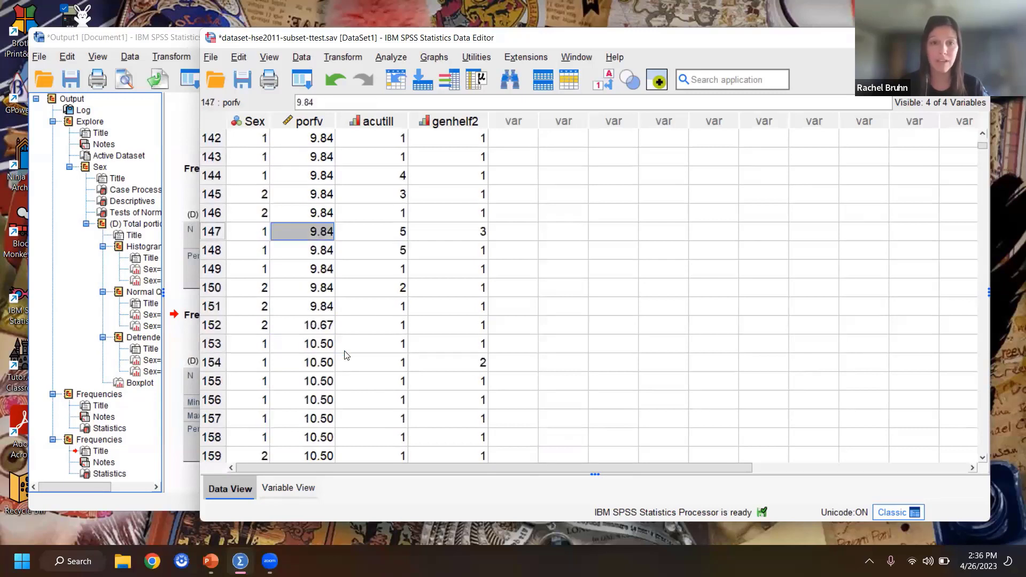
left_click(322, 273)
key("ctrl+v")
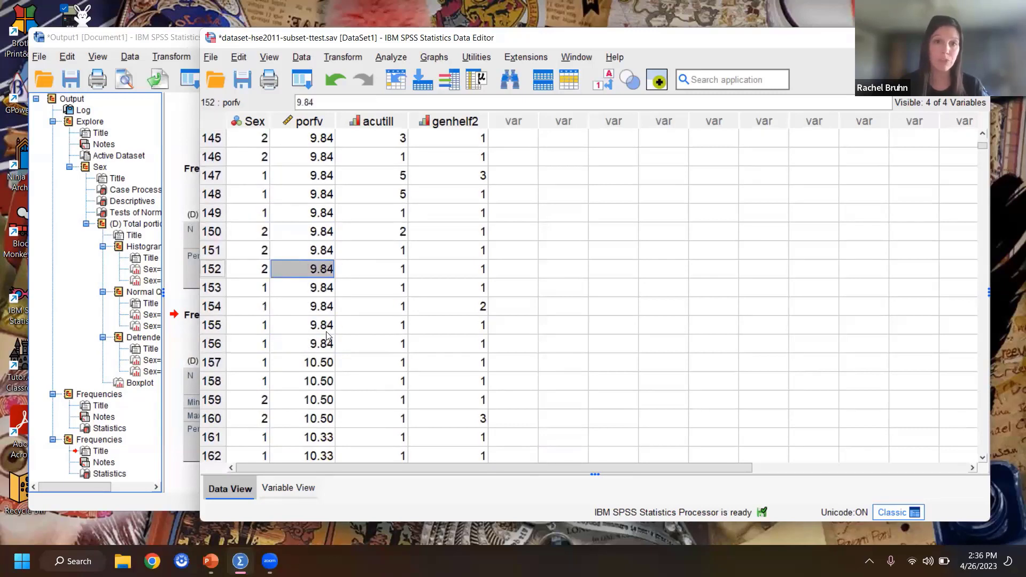
left_click(329, 369)
key("ctrl+v")
Step: Paste the five-value block of 9.84 over the porfv values of cases 162 to 176
scroll(355, 369, "down", 3)
left_click(318, 291)
key("ctrl+v")
scroll(364, 339, "down", 2)
scroll(363, 339, "down", 1)
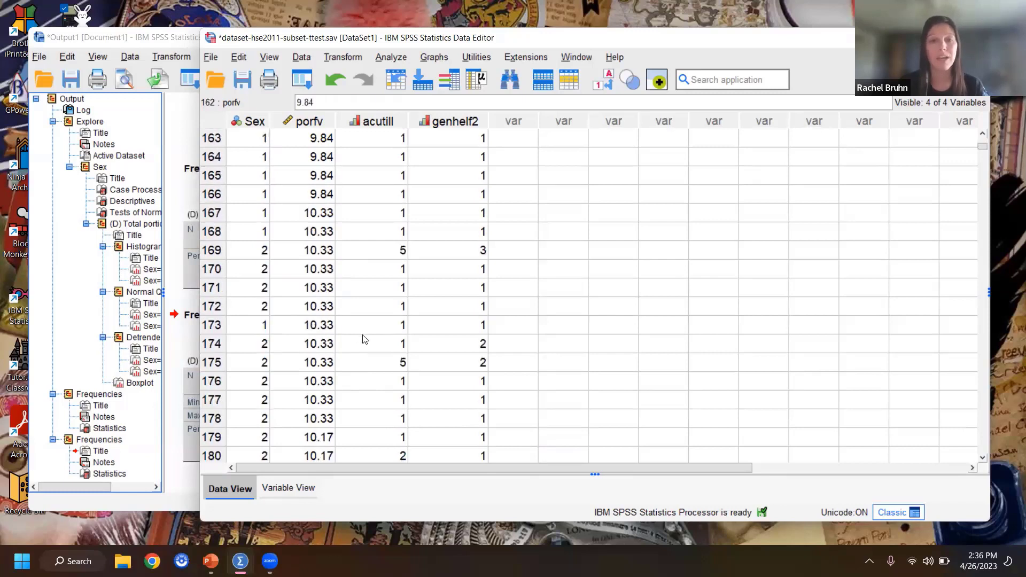
left_click(324, 214)
type("9.84 9.84 9.84 9.84 9.84")
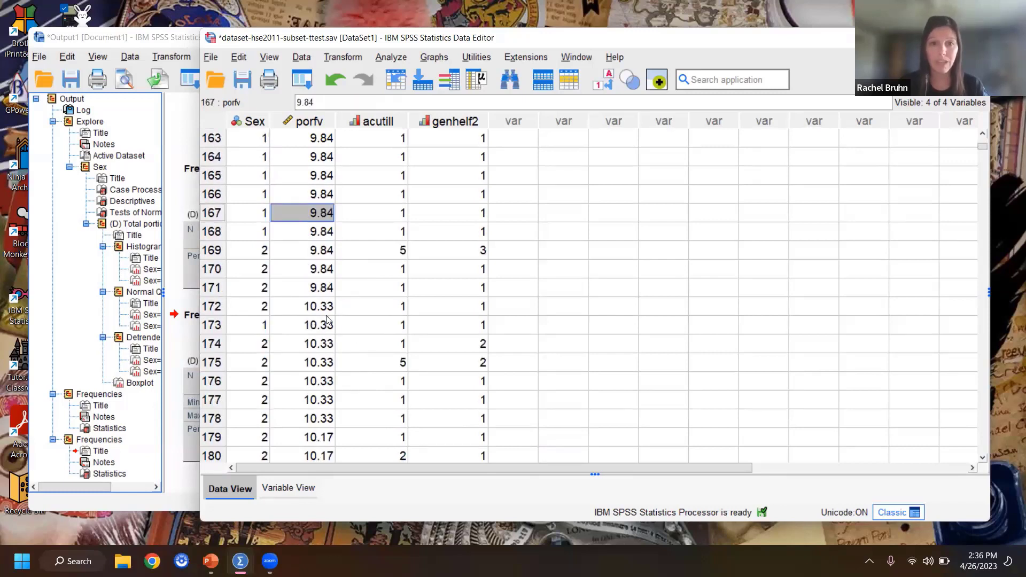
left_click(328, 307)
type("9.84 9.84 9.84 9.84 9.84")
scroll(333, 374, "down", 2)
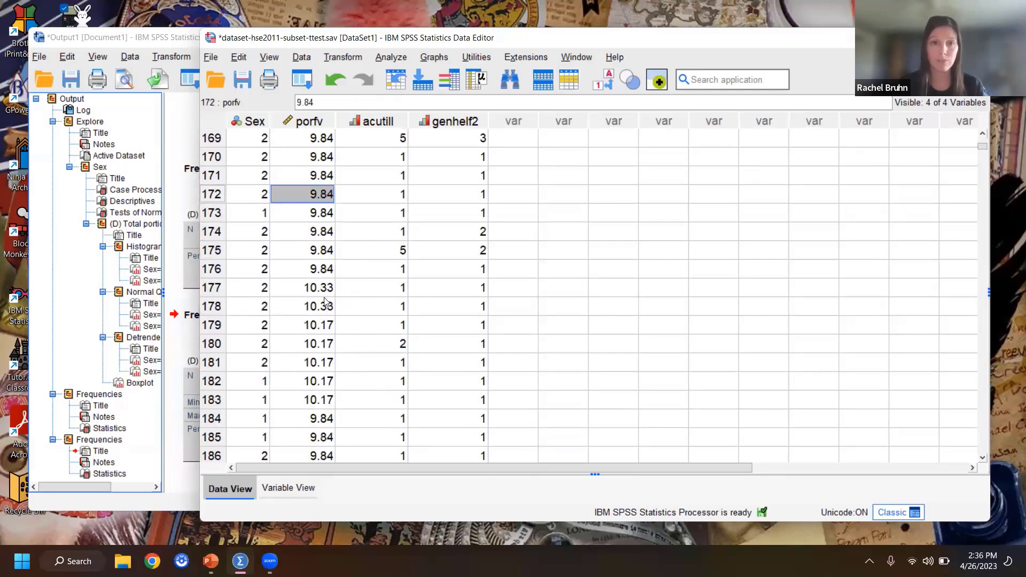
Step: Paste the five-value block of 9.84 over the porfv values of cases 177 to 186 and check the column from case 1
left_click(325, 288)
type("9.84 9.84 9.84 9.84 9.84")
left_click(329, 382)
key("ctrl+v")
scroll(536, 382, "down", 5)
scroll(737, 350, "up", 3)
scroll(761, 344, "up", 20)
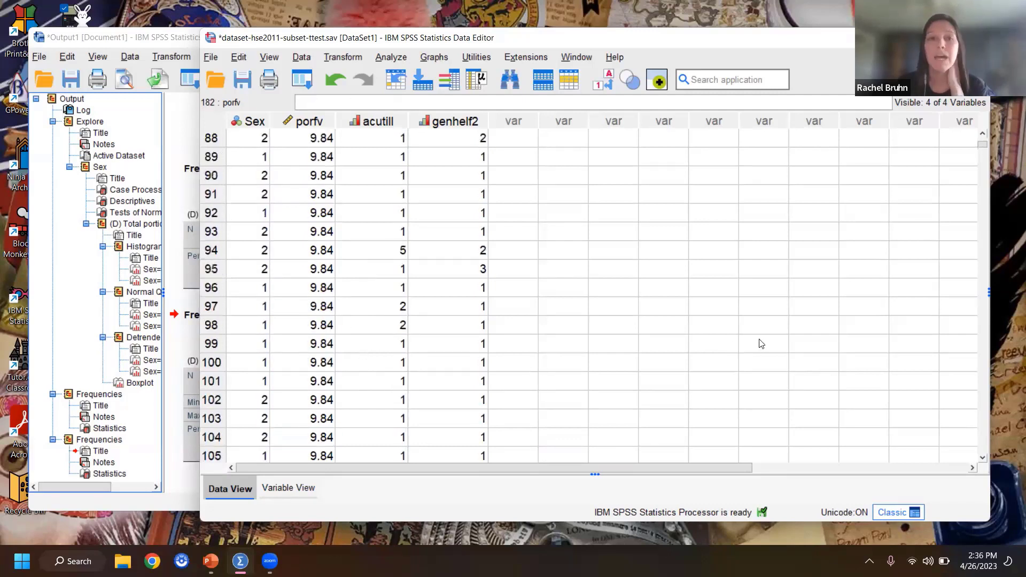
scroll(764, 344, "up", 11)
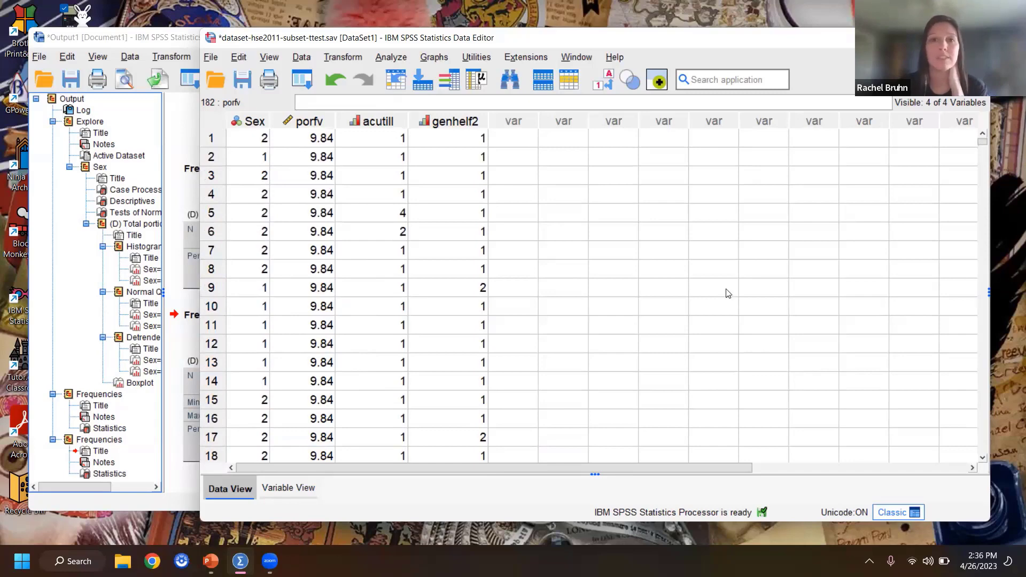
Step: Rerun Explore with total portion of fruit and veg as the dependent variable and Sex as the factor
left_click(430, 58)
left_click(398, 79)
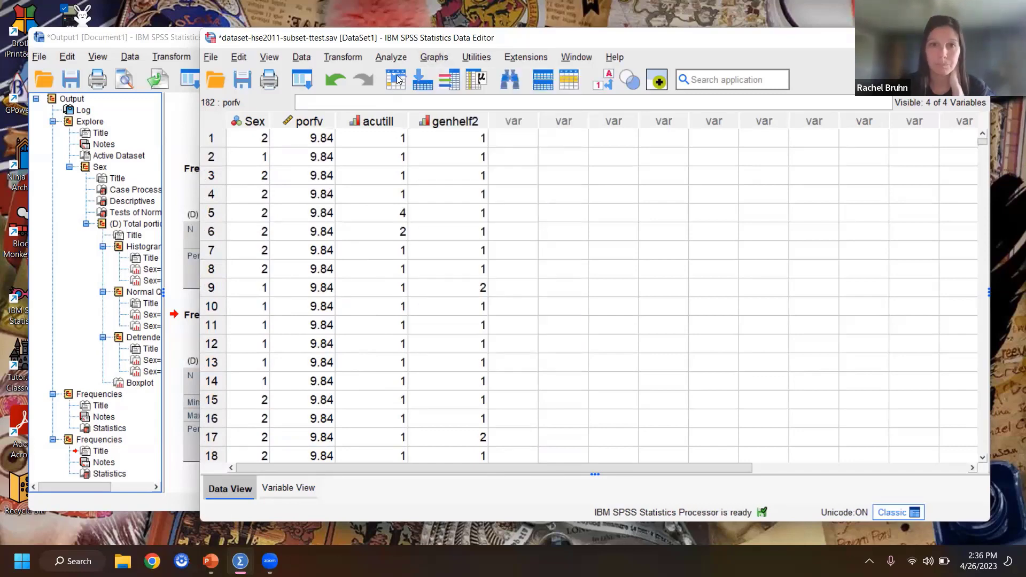
left_click(391, 58)
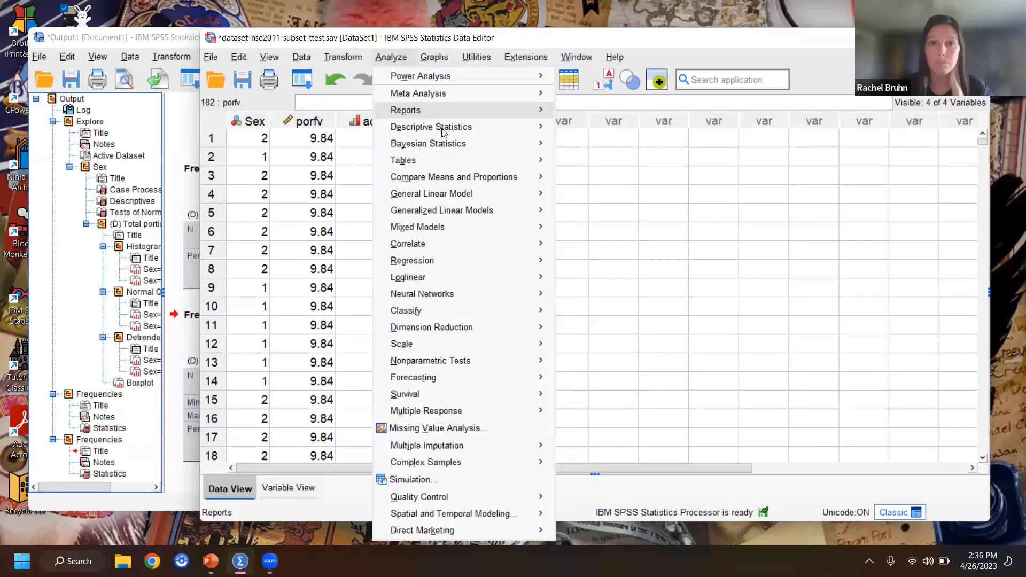
mouse_move(505, 134)
left_click(586, 183)
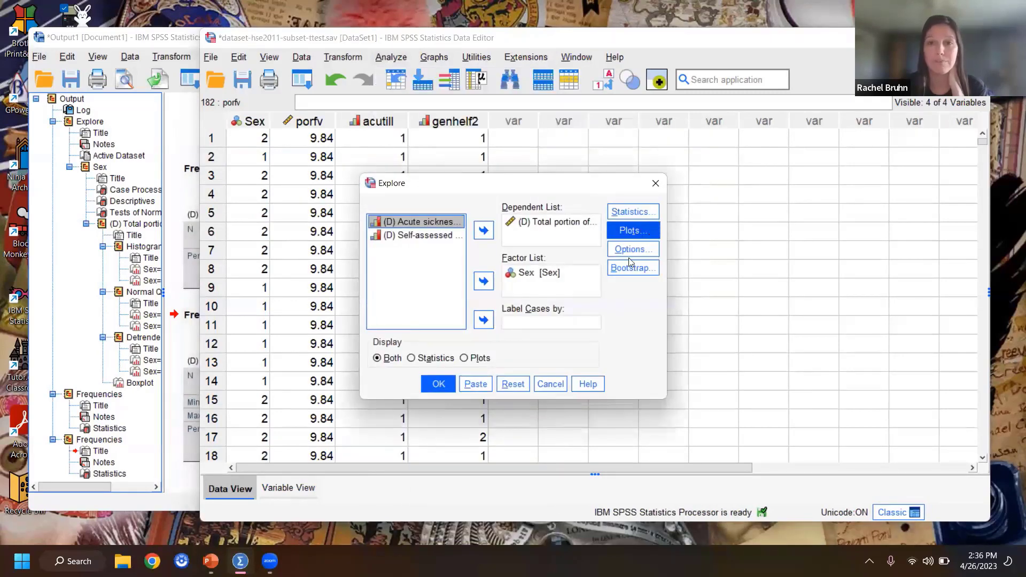
left_click(425, 385)
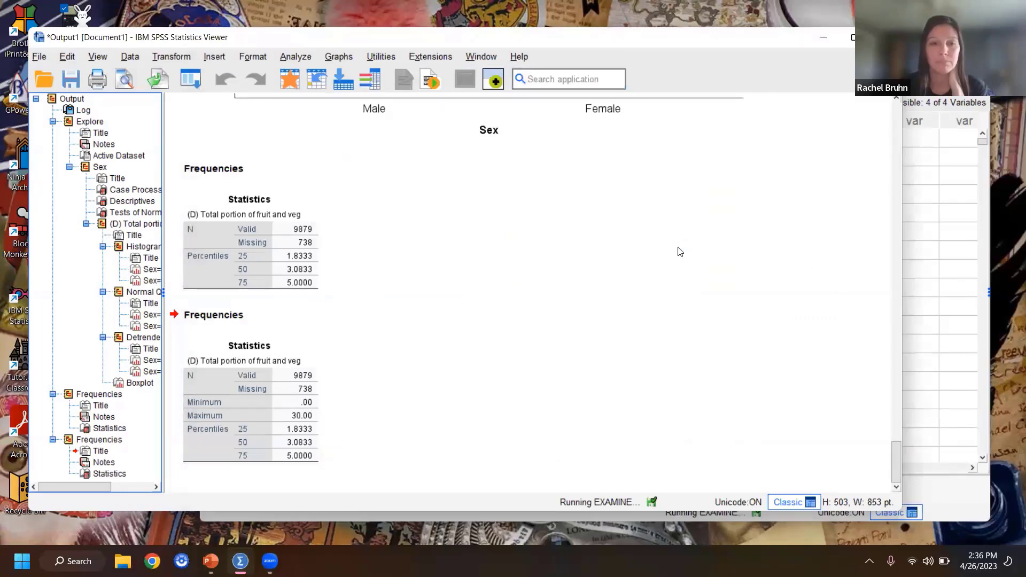
Step: Examine the new descriptives and Tests of Normality tables for males and females, including skewness, kurtosis and significance
scroll(677, 253, "down", 2)
scroll(676, 254, "up", 1)
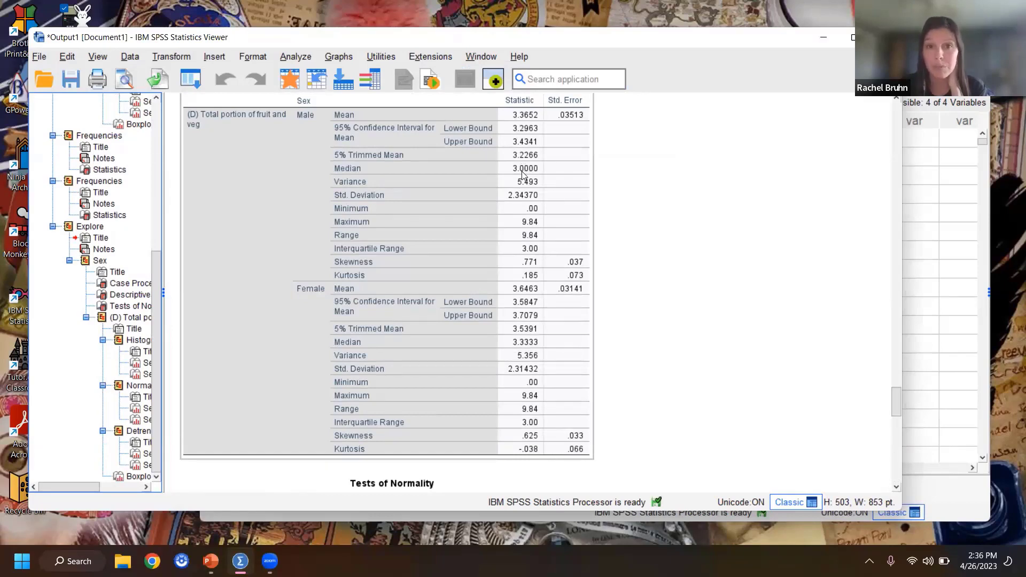
scroll(522, 171, "down", 1)
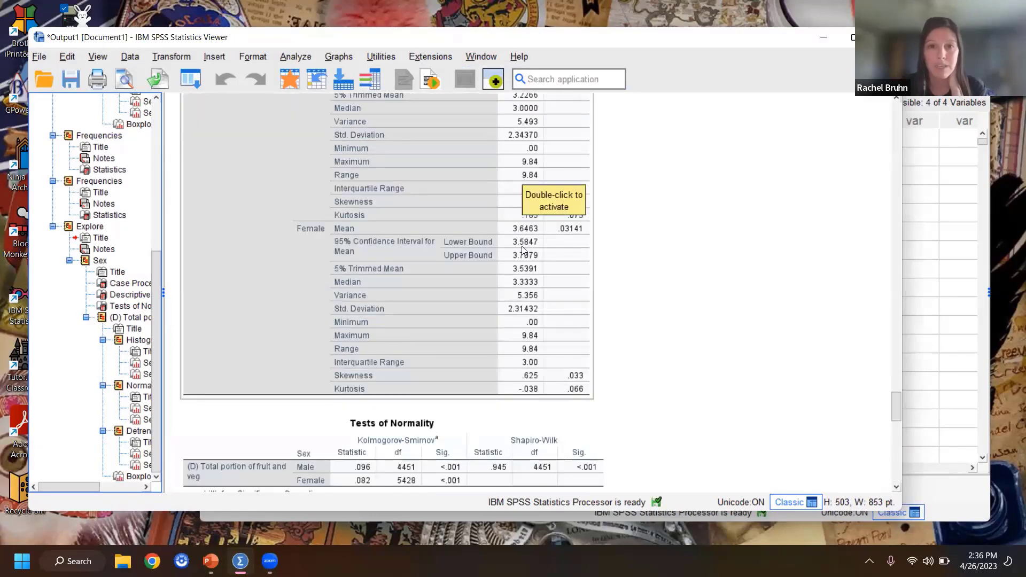
scroll(560, 303, "down", 3)
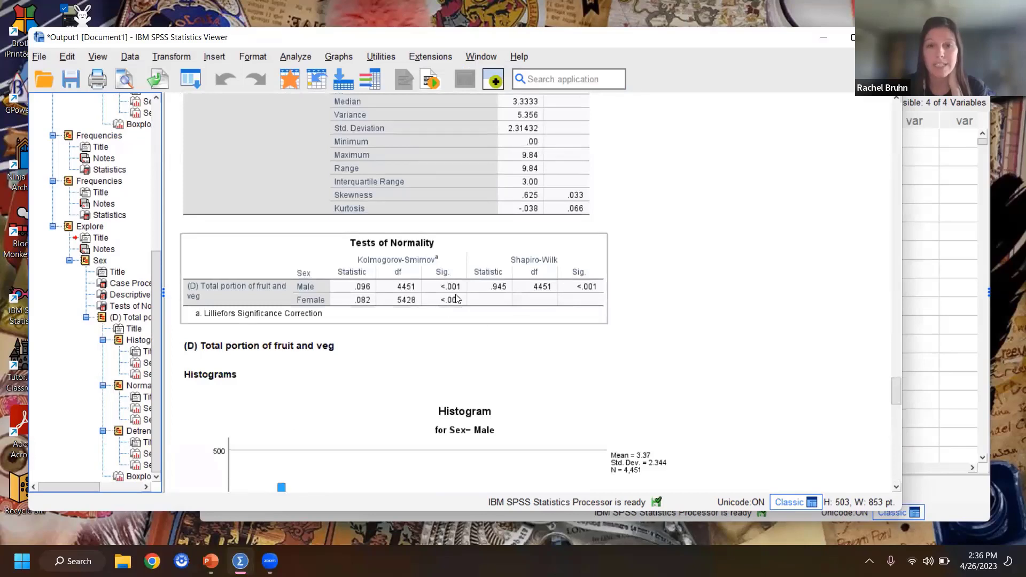
scroll(701, 284, "down", 2)
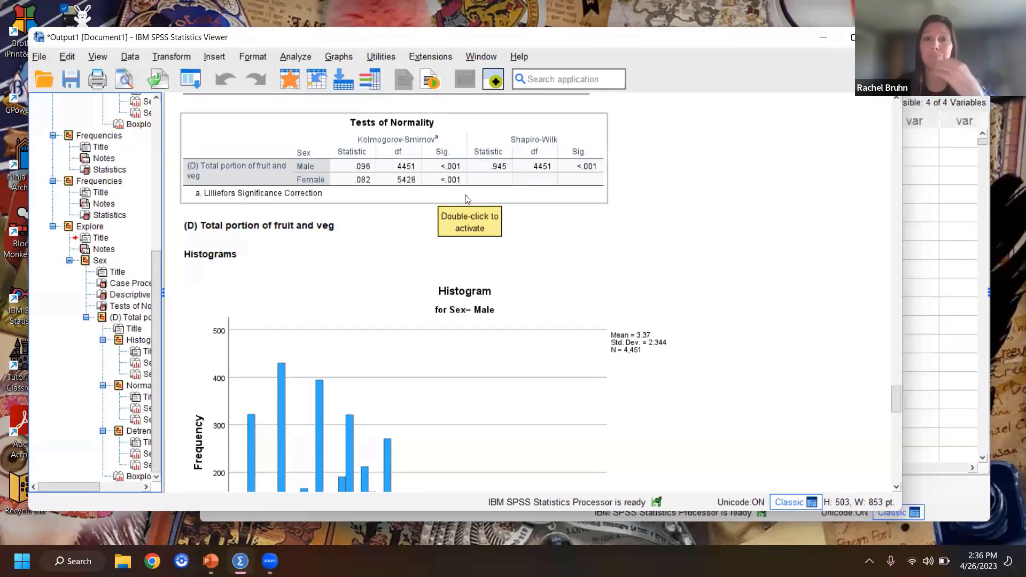
scroll(742, 204, "up", 5)
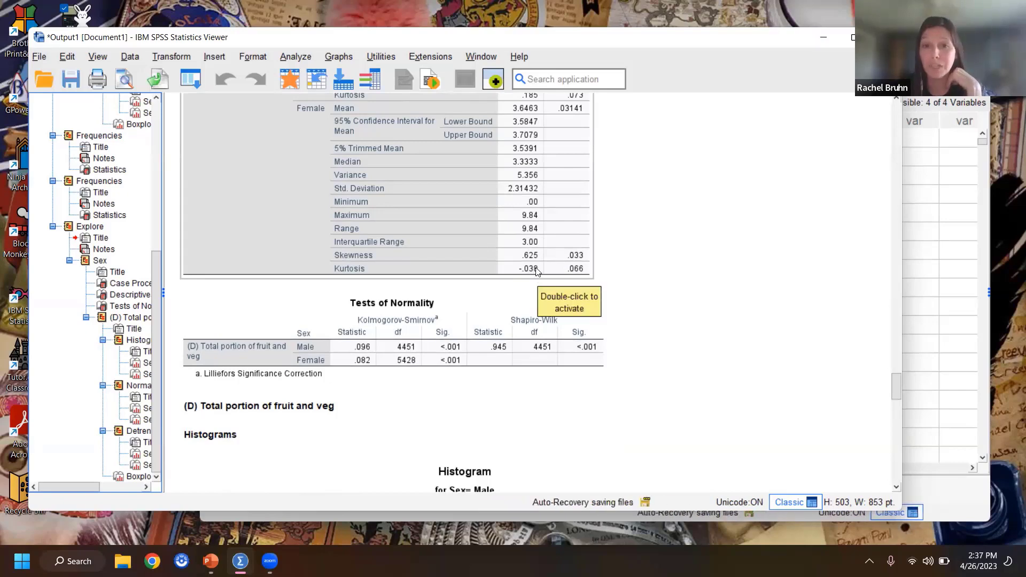
scroll(537, 271, "up", 3)
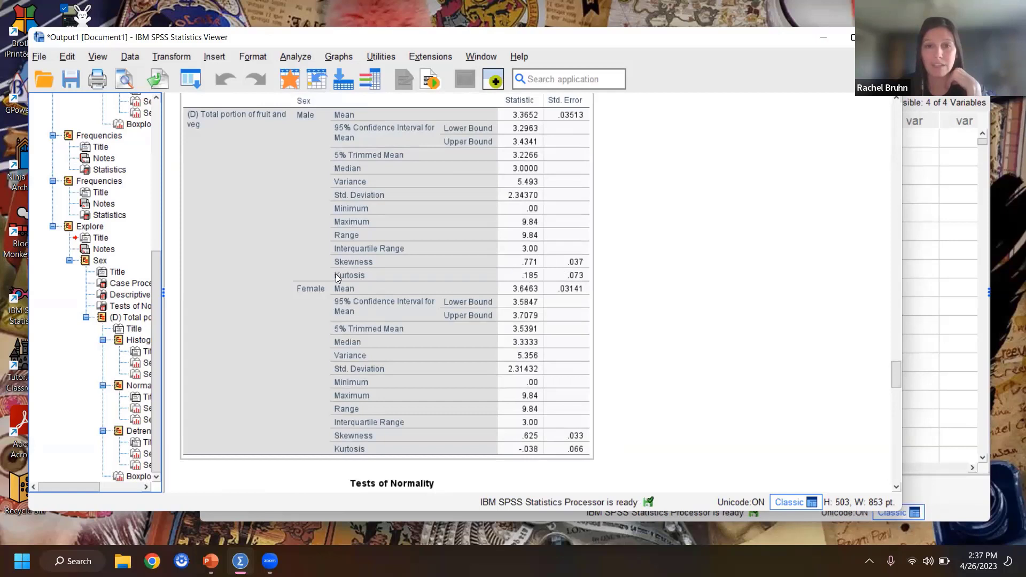
left_click(626, 242)
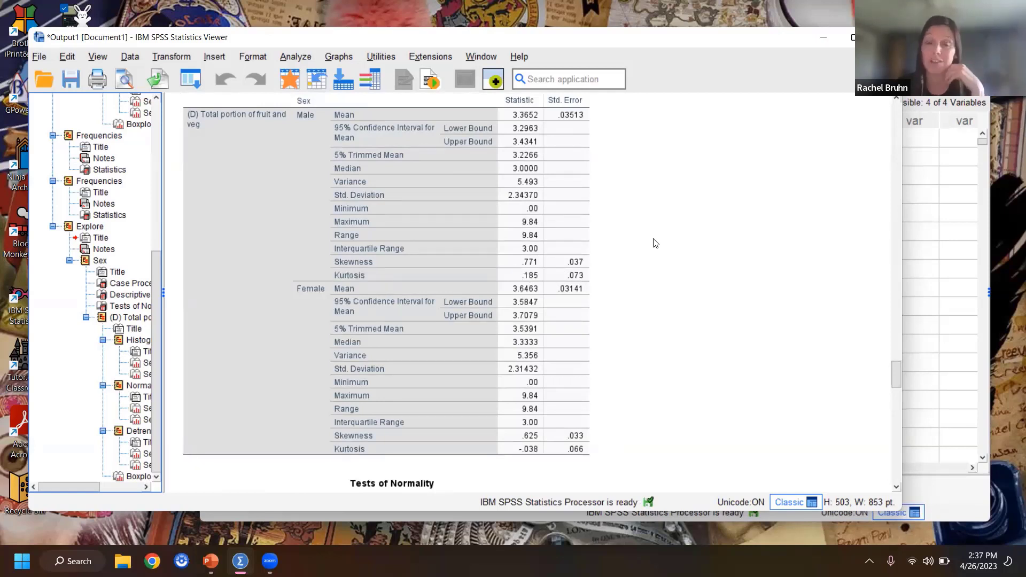
Step: Add a normal distribution curve with automatic parameters to the male fruit and veg histogram in the new Explore output
scroll(686, 236, "down", 10)
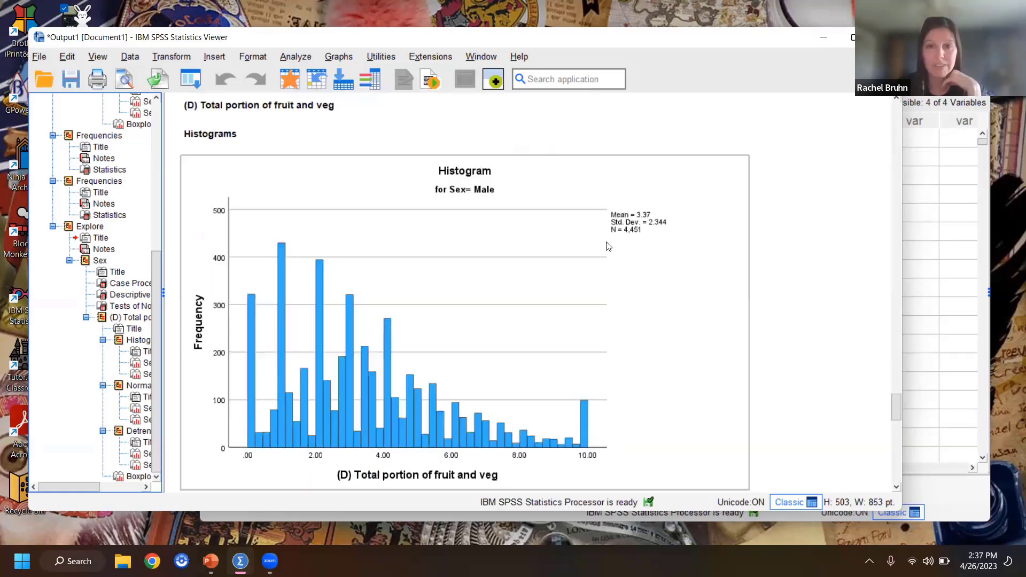
left_click(526, 302)
double_click(560, 298)
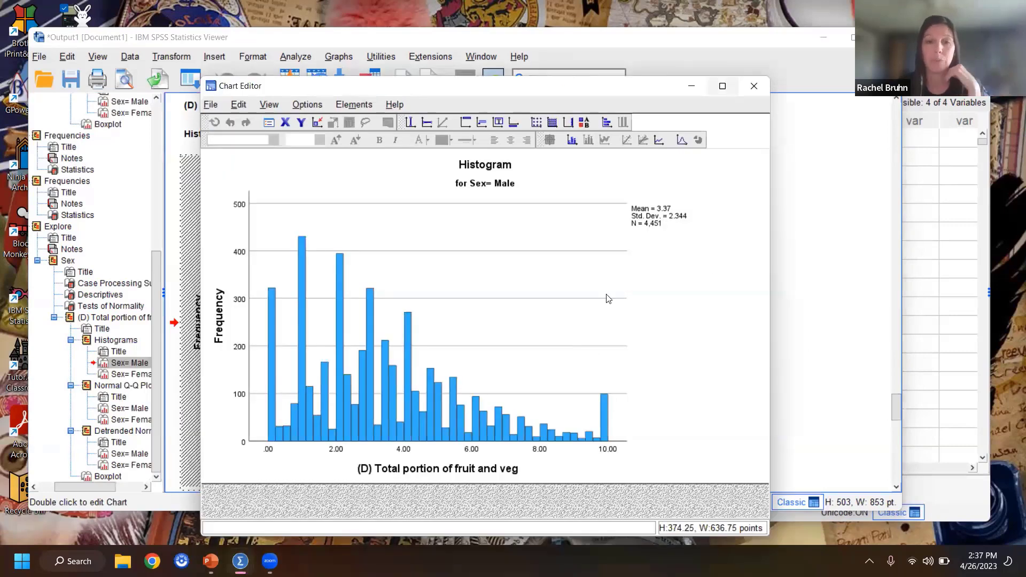
left_click(682, 140)
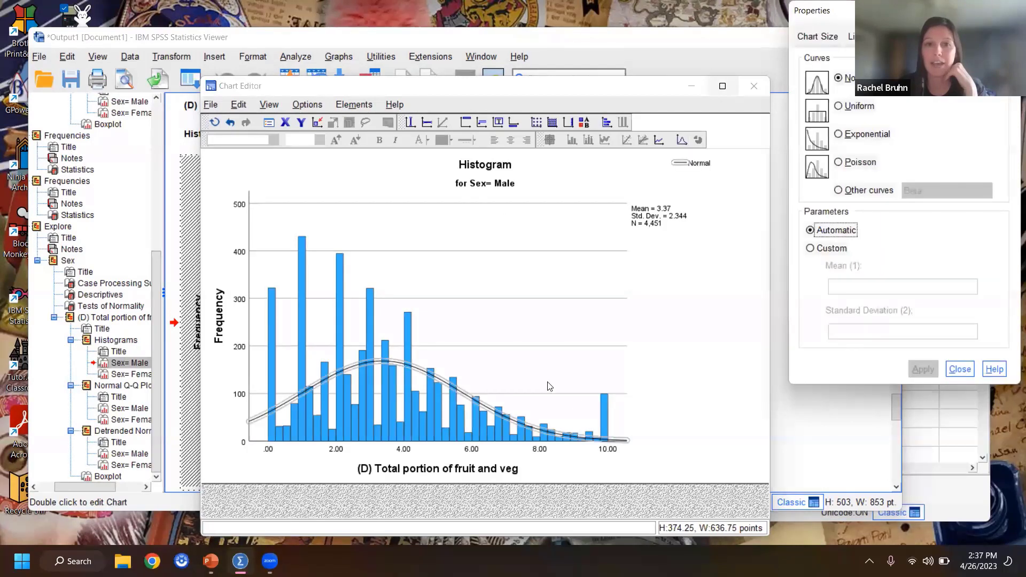
left_click(960, 369)
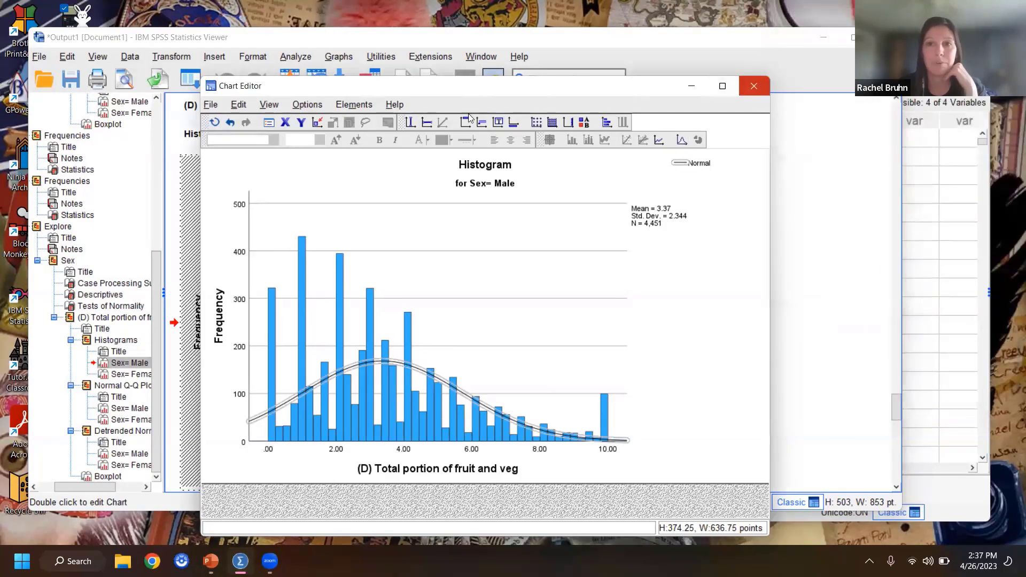
left_click(752, 88)
left_click(146, 52)
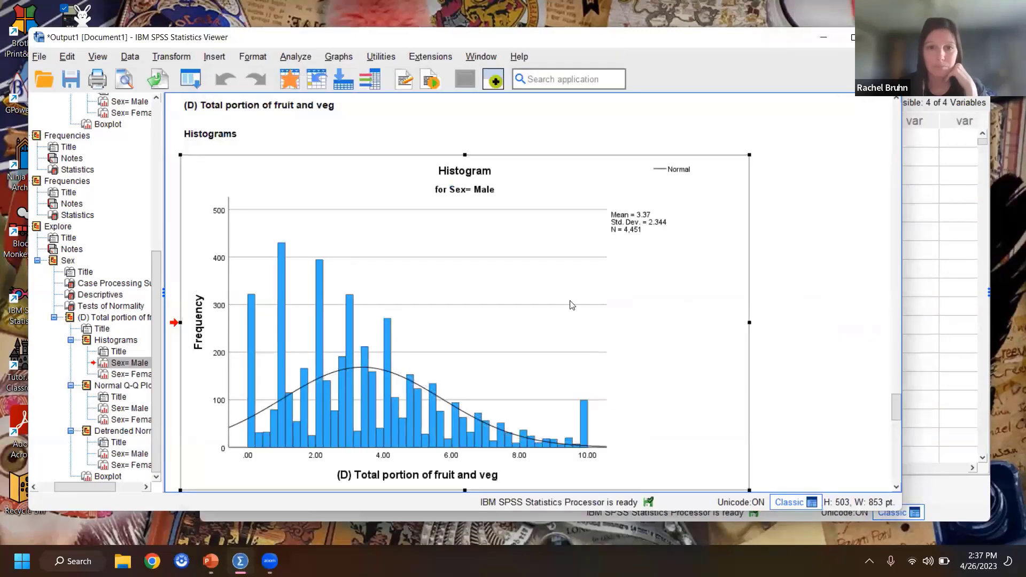
Step: Examine the new histograms and normal Q-Q plots for both sexes and compare them with the first Explore output's Q-Q plots
scroll(571, 304, "down", 2)
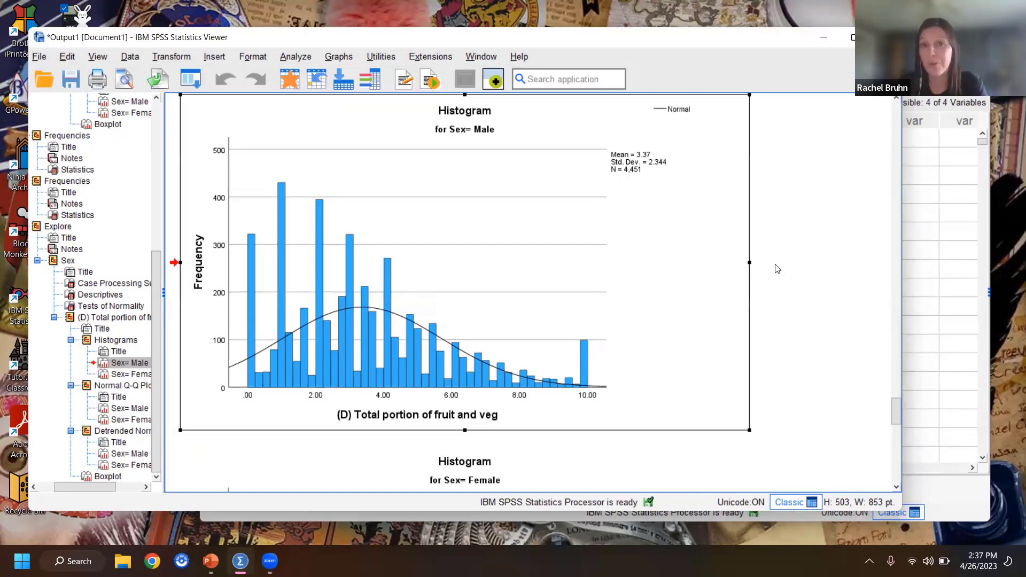
scroll(780, 274, "down", 10)
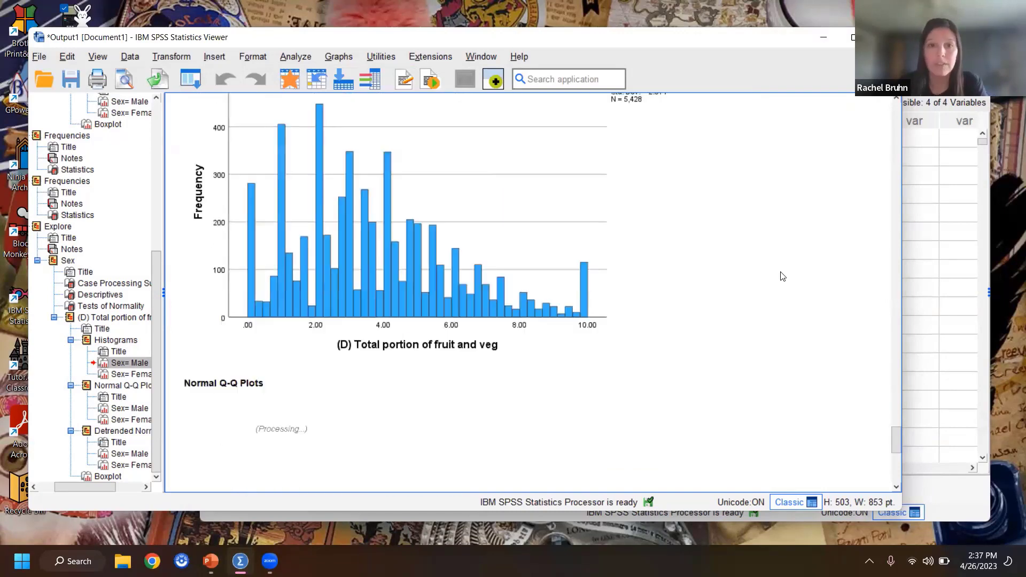
scroll(770, 275, "down", 5)
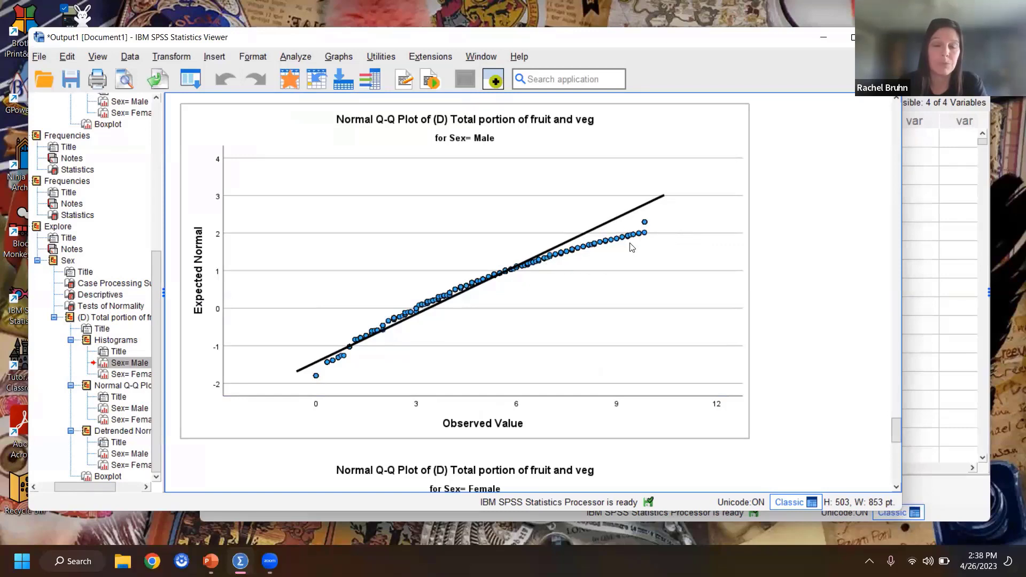
scroll(632, 246, "down", 6)
left_click(656, 292)
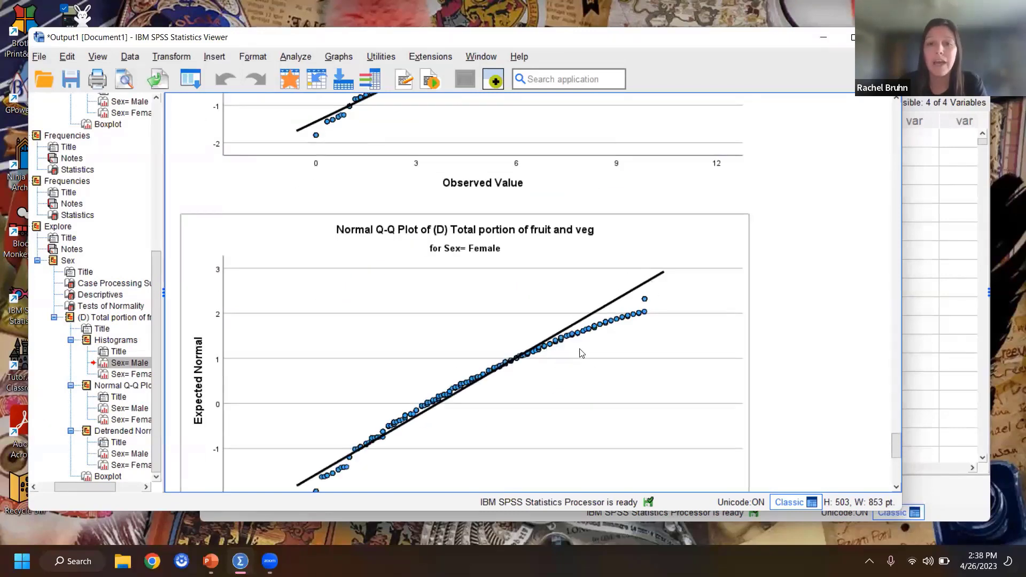
scroll(652, 334, "up", 15)
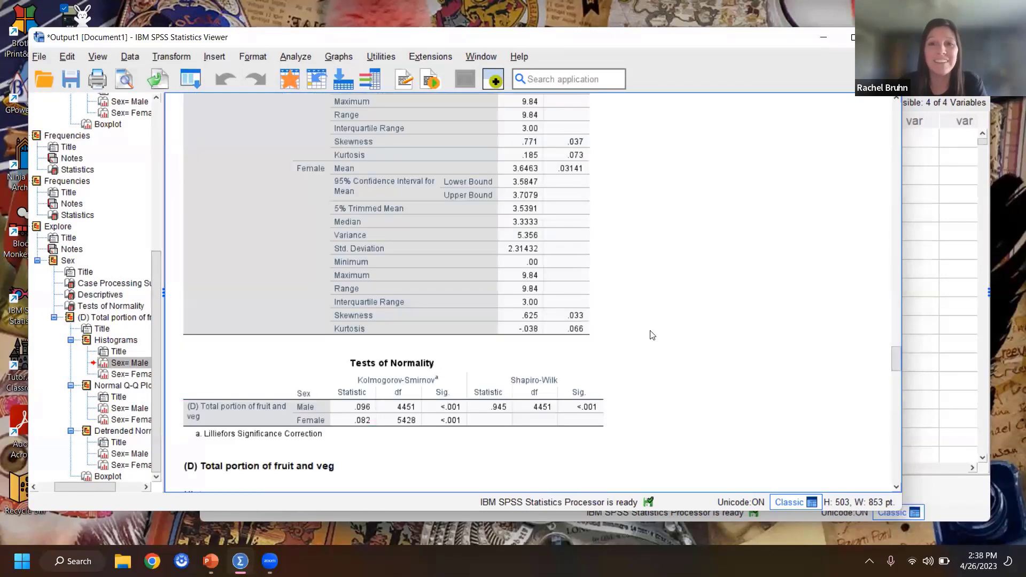
scroll(652, 334, "up", 15)
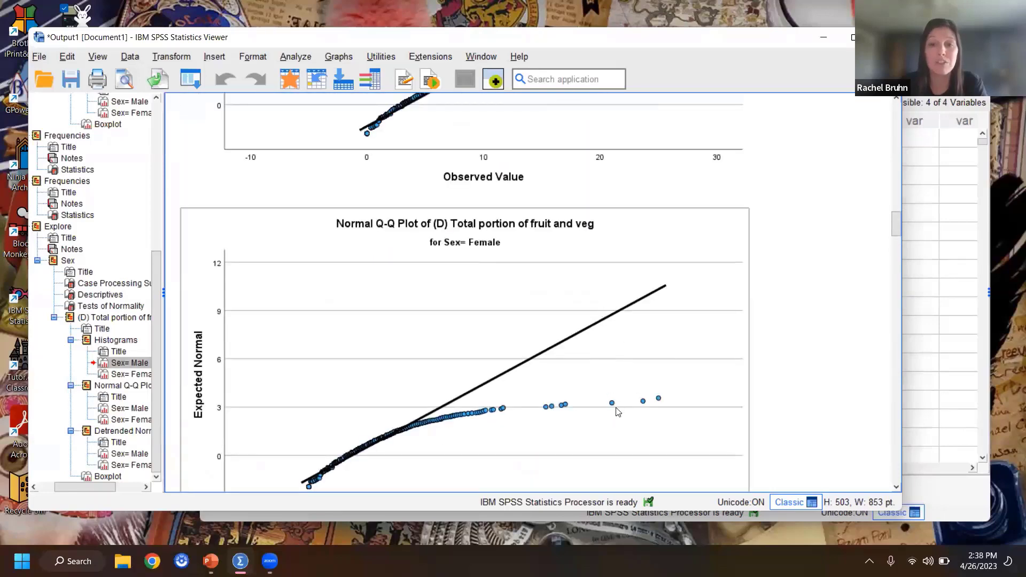
Step: Review the remaining plots of the new Explore output down to the boxplot of fruit and veg portions by sex
scroll(823, 321, "down", 12)
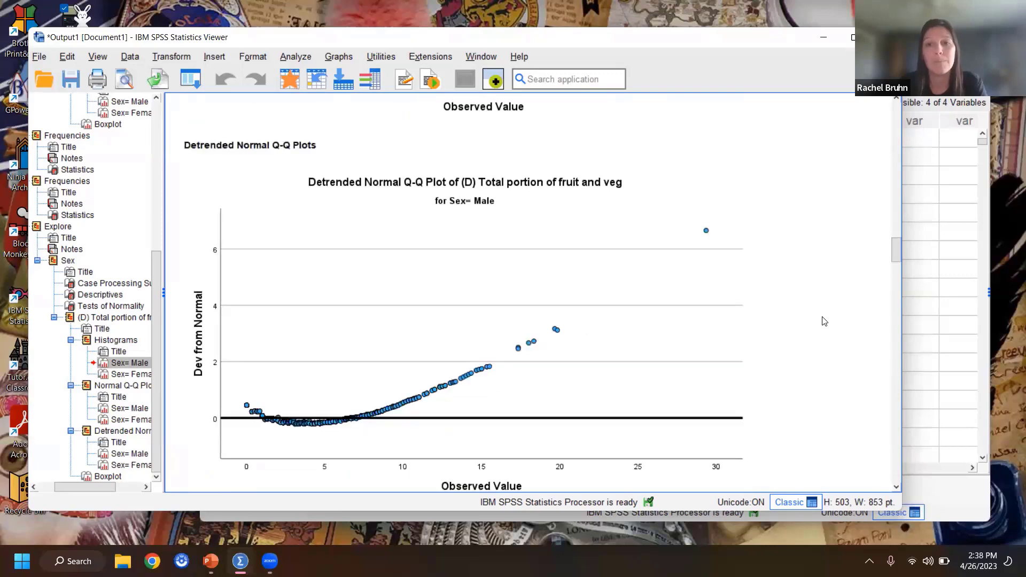
scroll(826, 321, "down", 15)
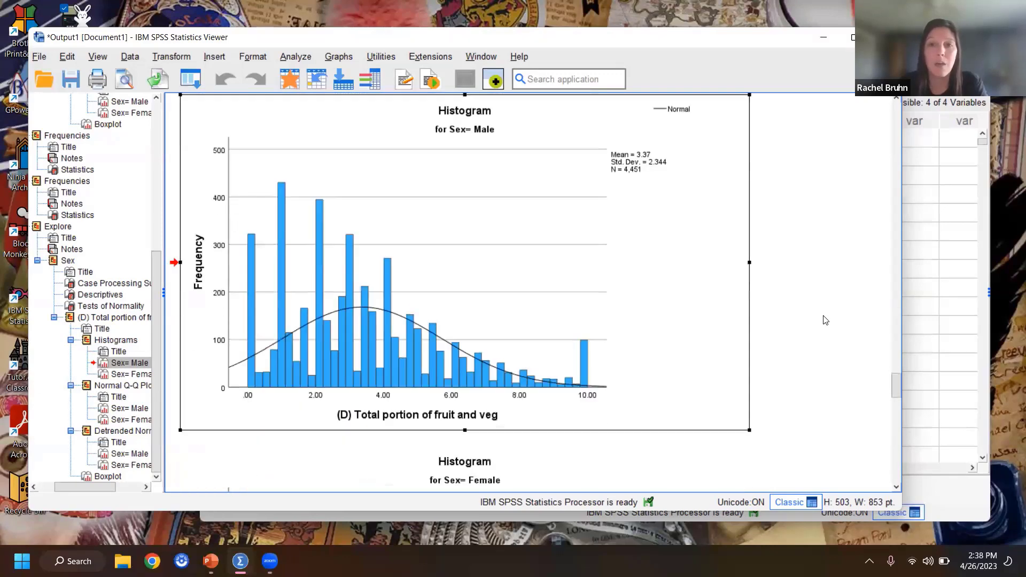
scroll(628, 349, "down", 10)
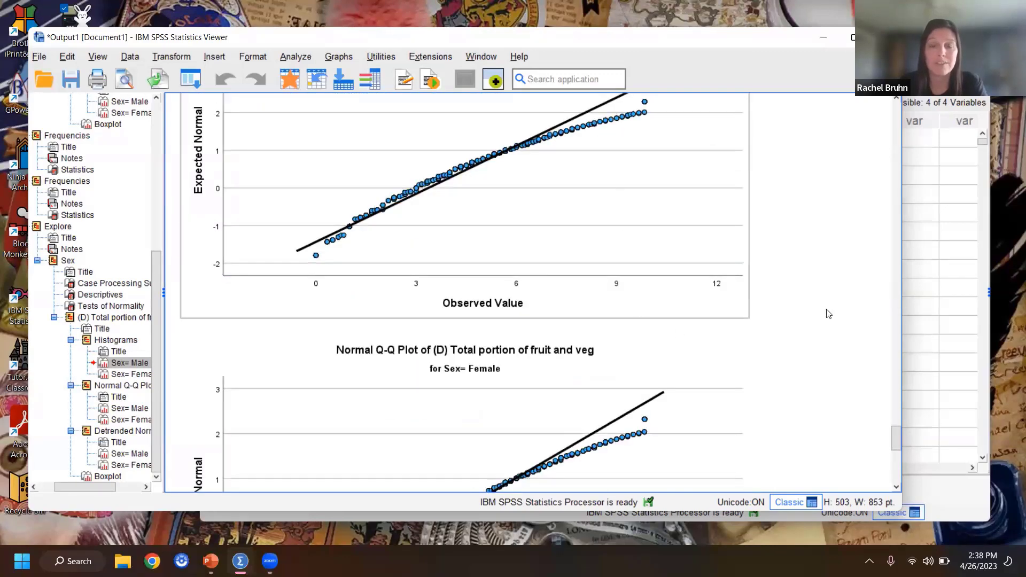
scroll(860, 305, "down", 10)
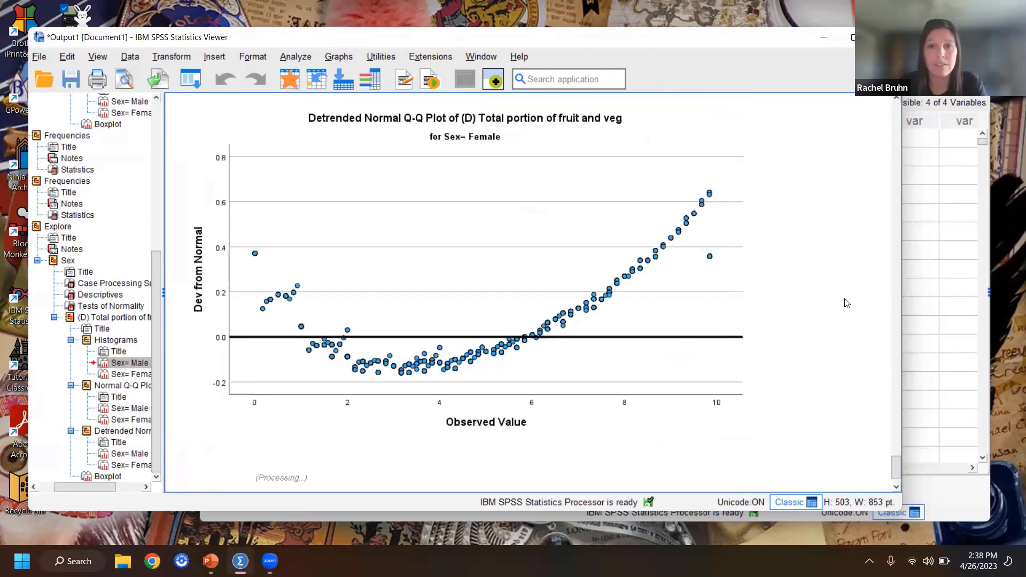
scroll(847, 303, "down", 3)
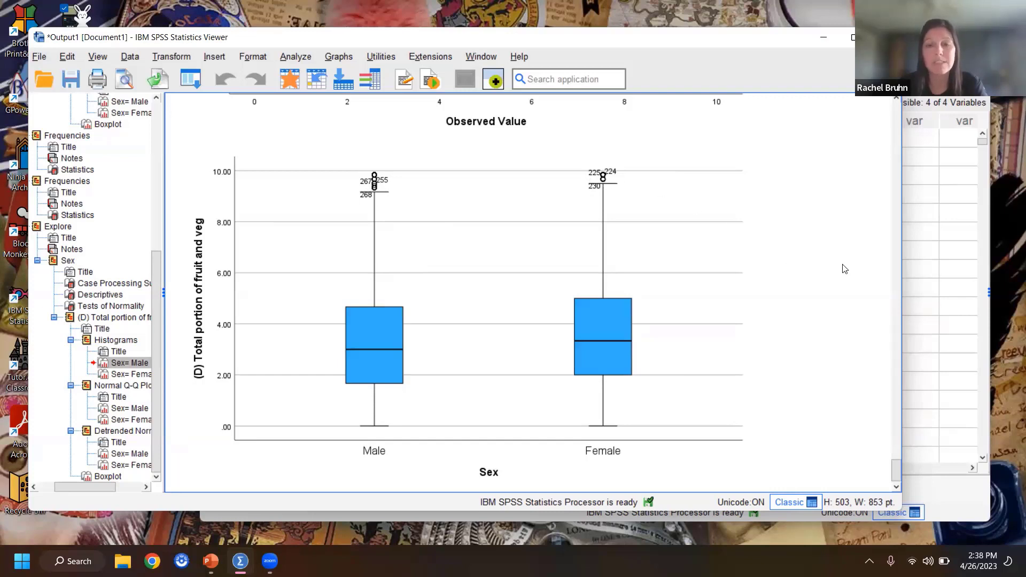
scroll(845, 269, "down", 1)
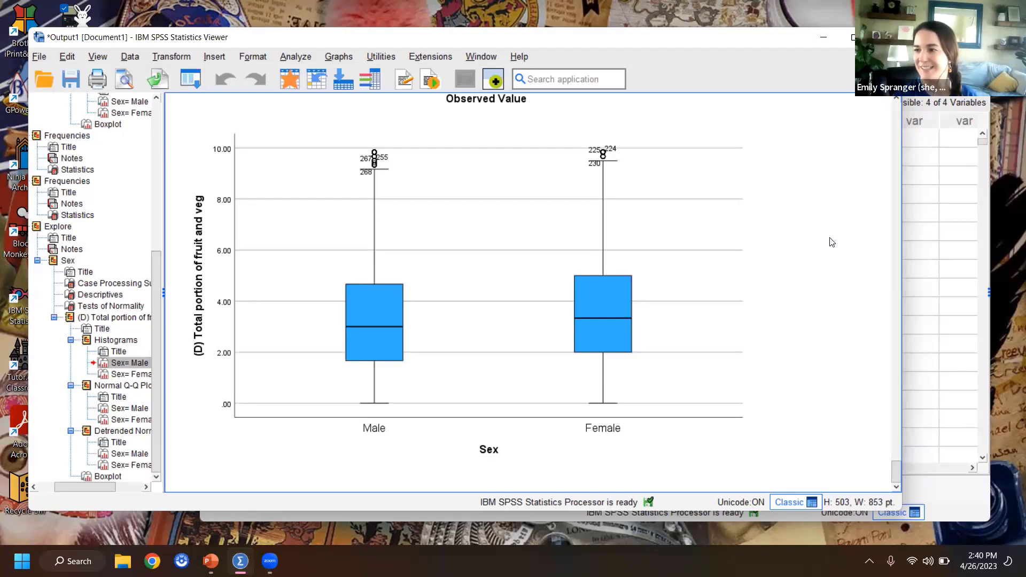
left_click(636, 186)
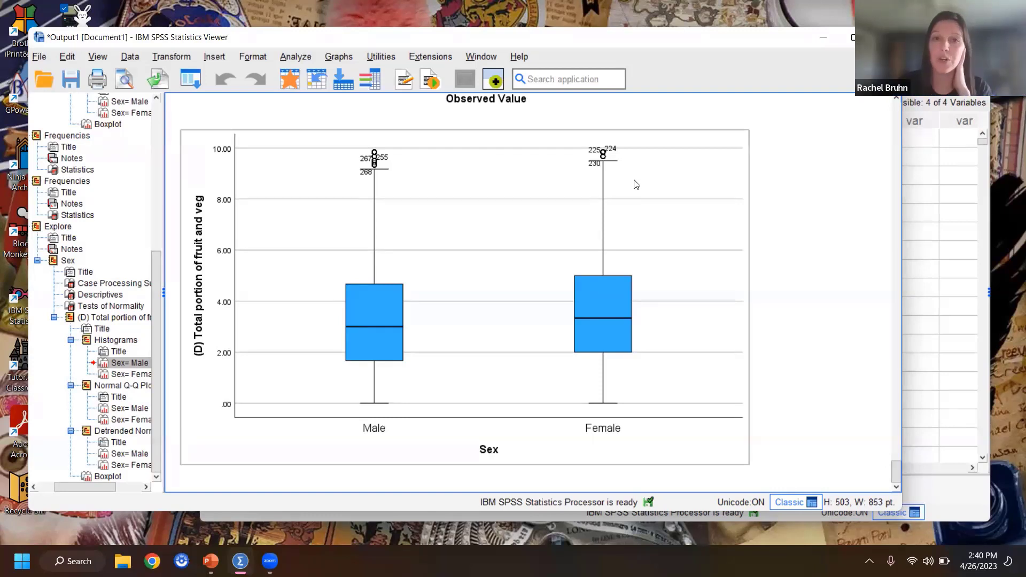
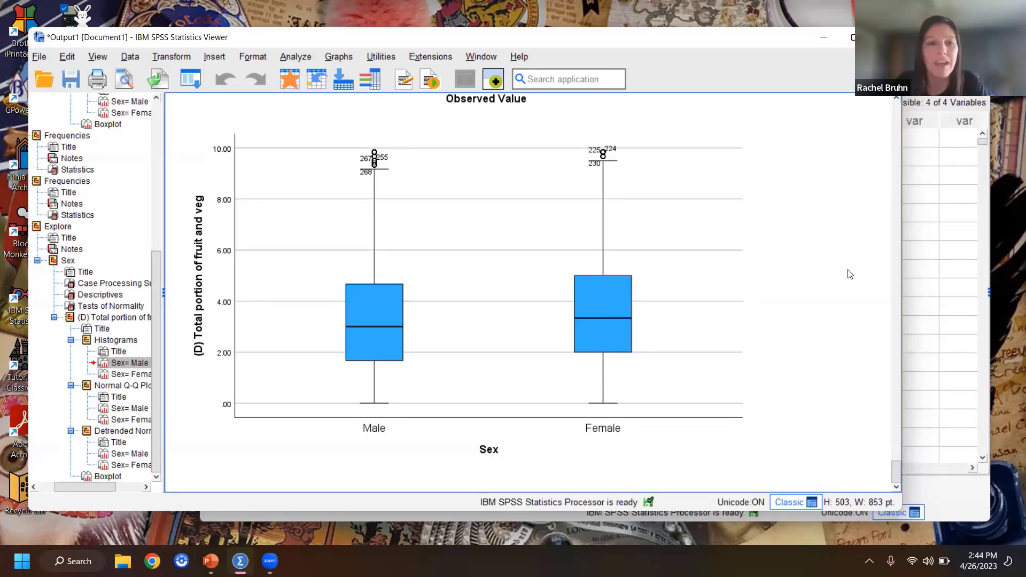
Step: Recheck the remaining outliers in the boxplot of fruit and veg portions by sex against the male normal Q-Q plot
left_click(493, 155)
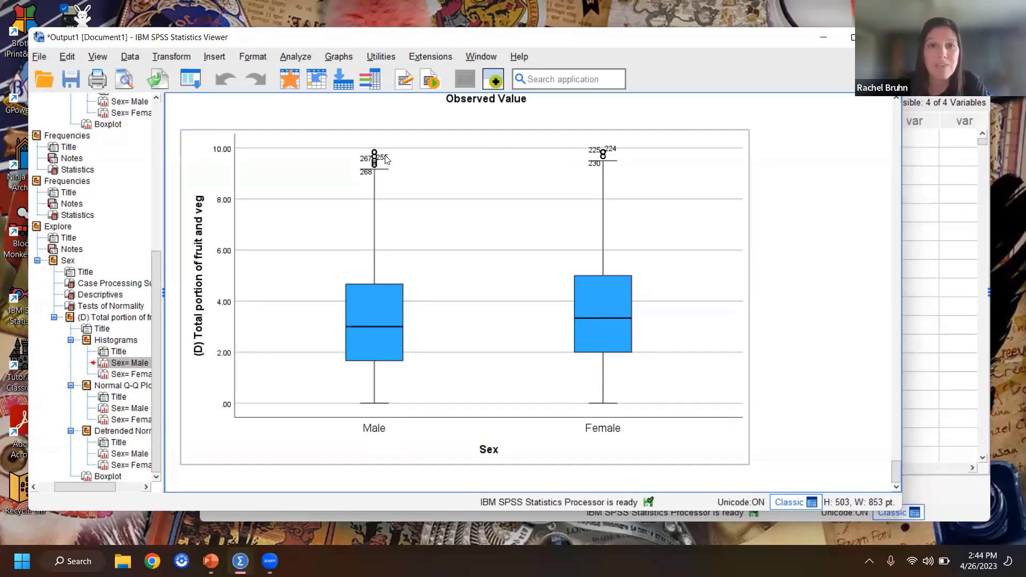
scroll(821, 225, "up", 10)
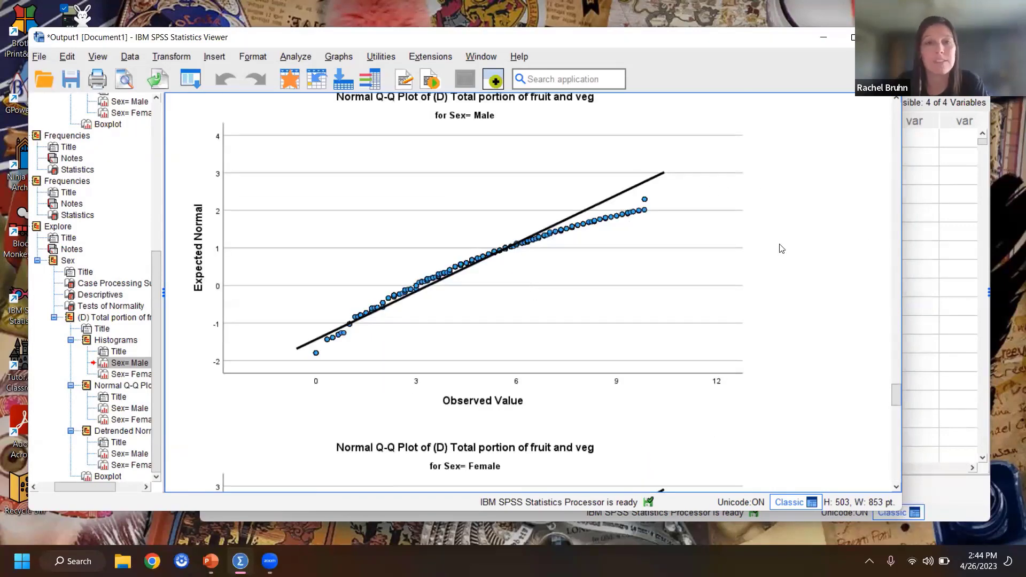
scroll(810, 229, "down", 5)
scroll(811, 229, "down", 15)
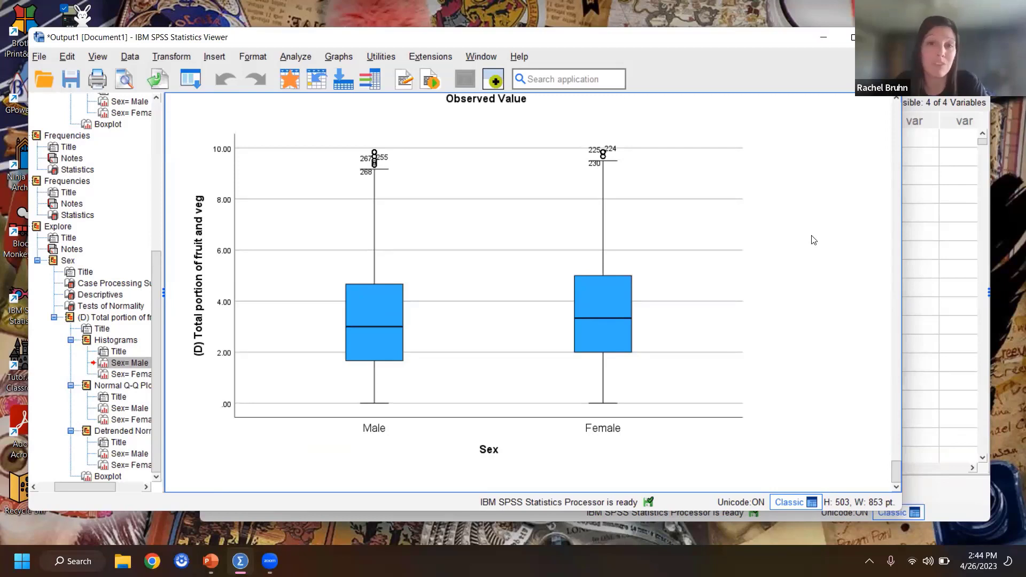
Step: Set up an Independent-Samples T Test with total portion of fruit and veg as test variable and Sex as grouping variable
left_click(300, 56)
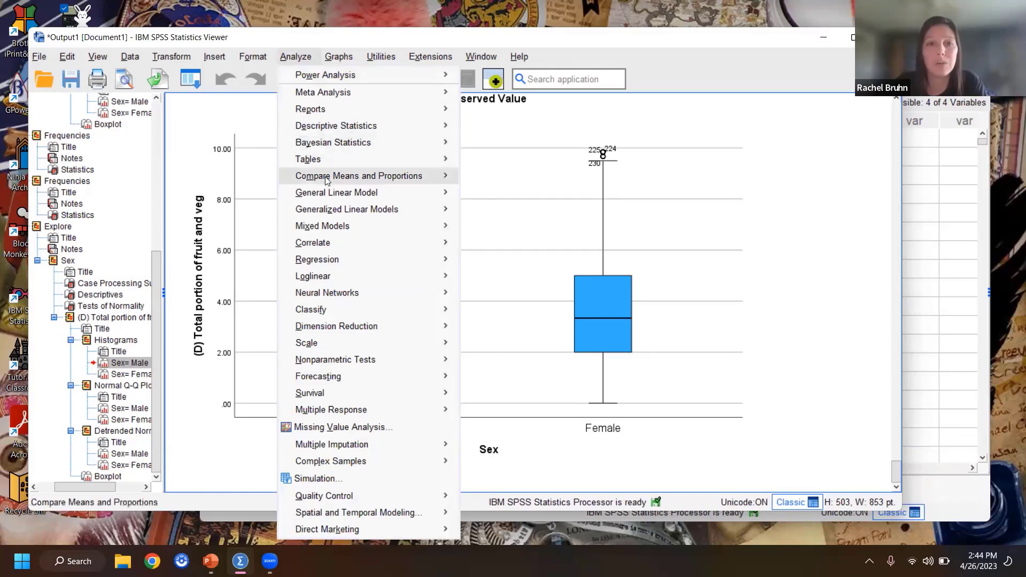
mouse_move(303, 180)
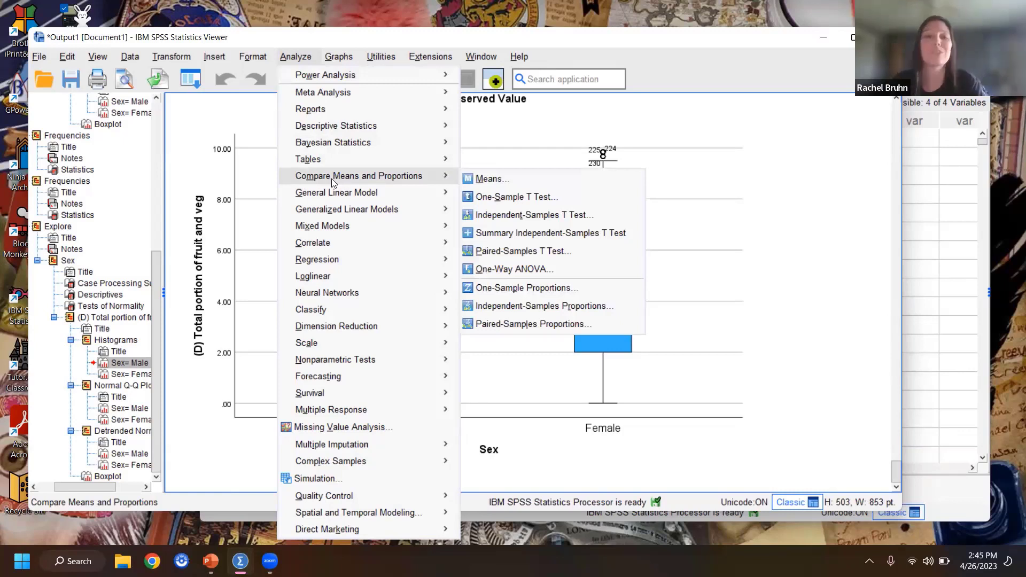
left_click(565, 217)
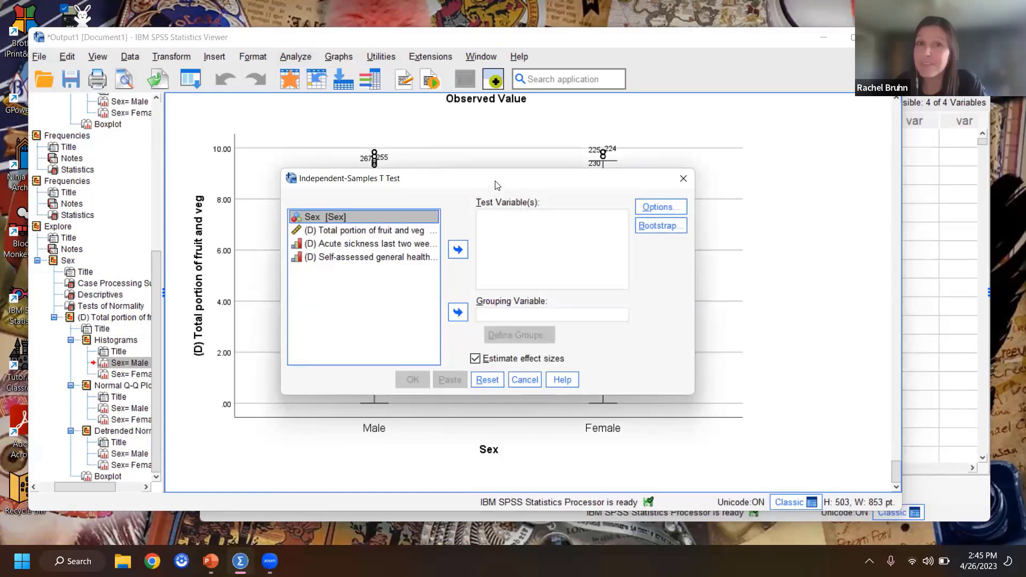
left_click(370, 231)
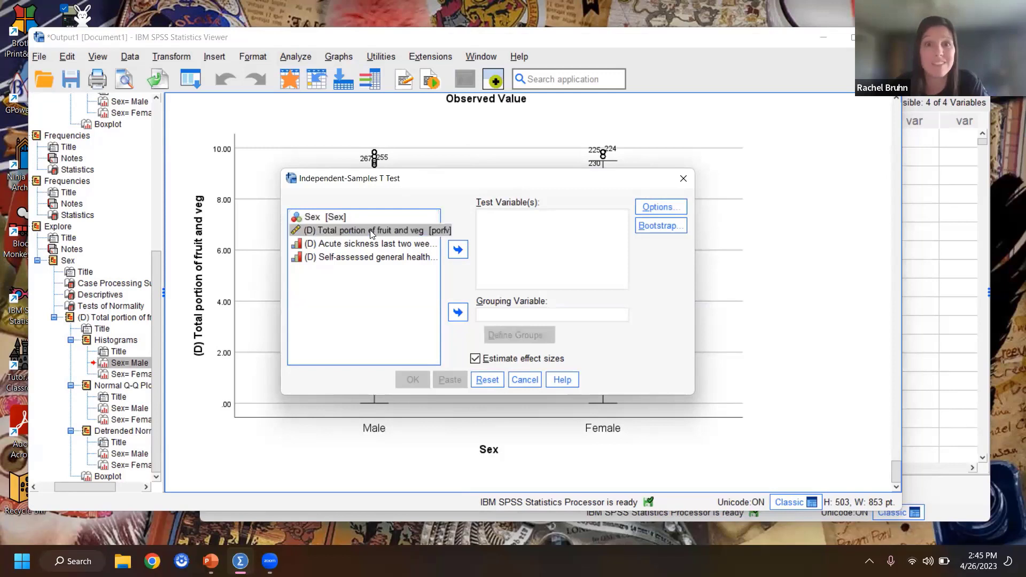
left_click(459, 250)
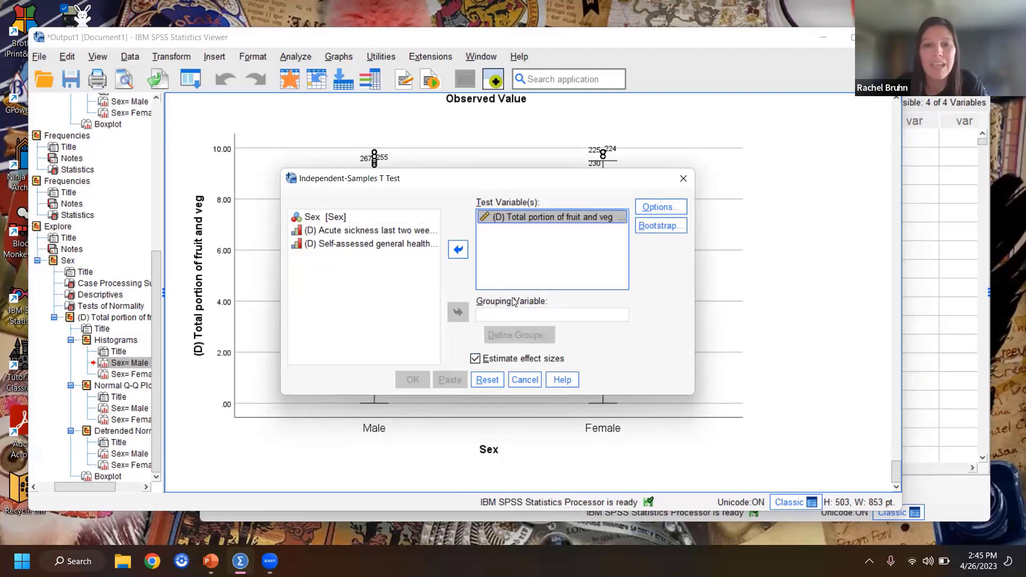
left_click(320, 217)
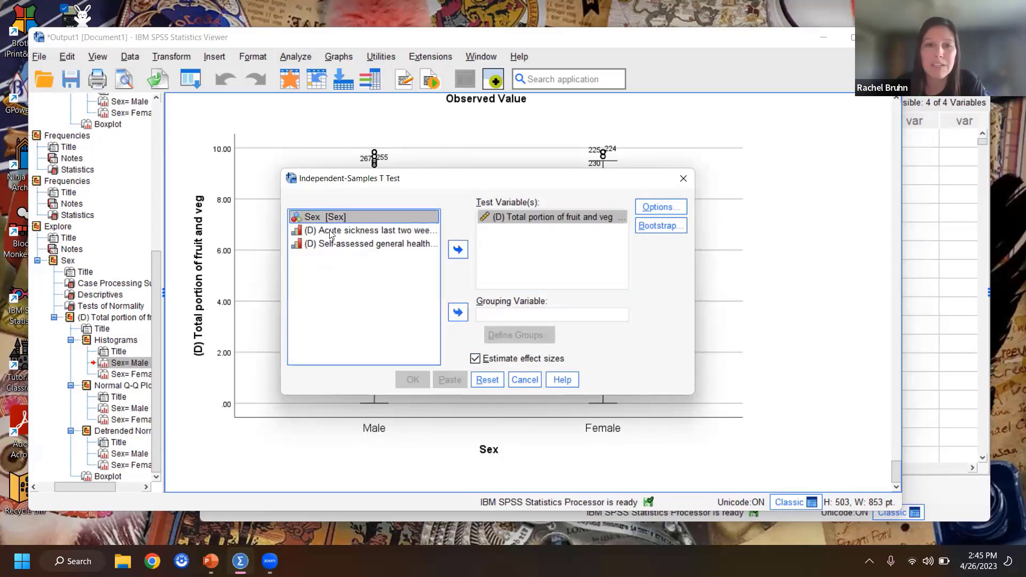
left_click(458, 312)
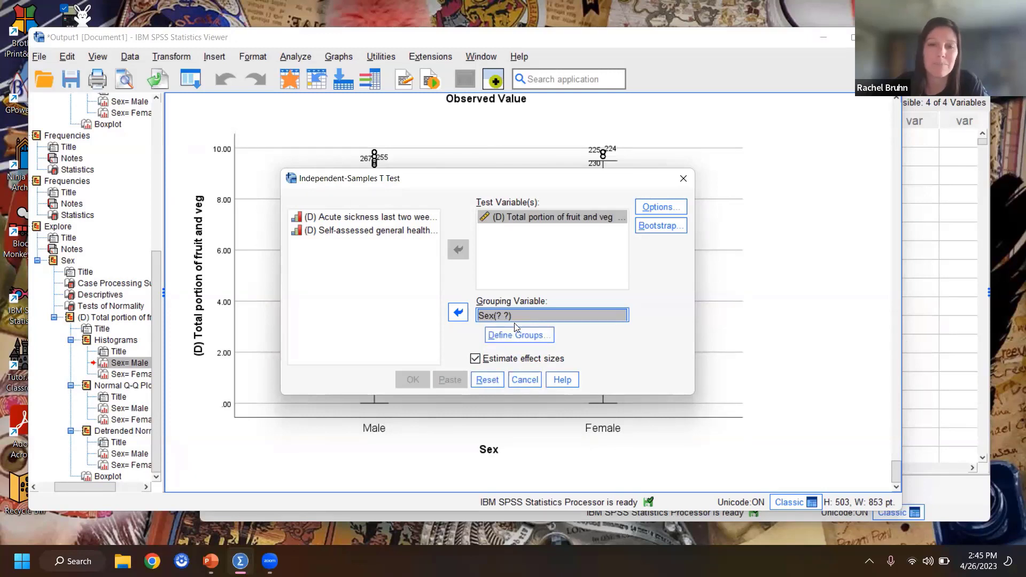
Step: Define the Sex groups by specified values, with 1 for Group 1 and 2 for Group 2
left_click(549, 336)
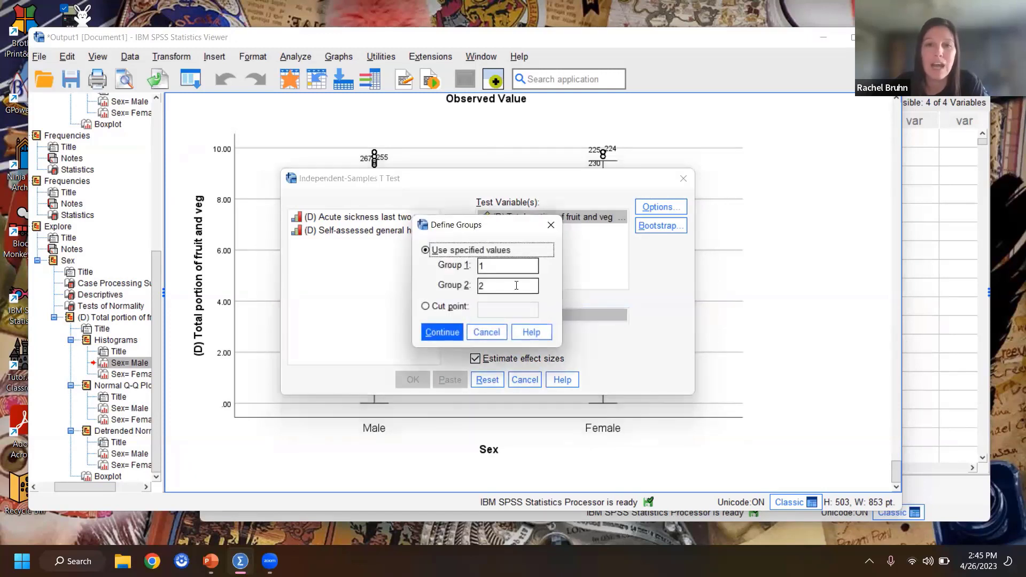
left_click(486, 263)
double_click(479, 285)
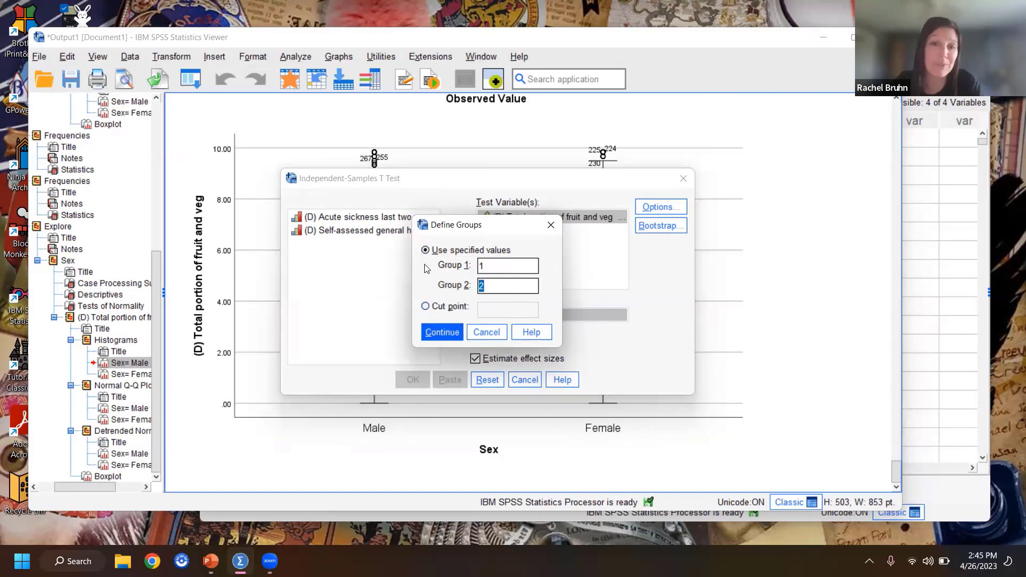
left_click(492, 267)
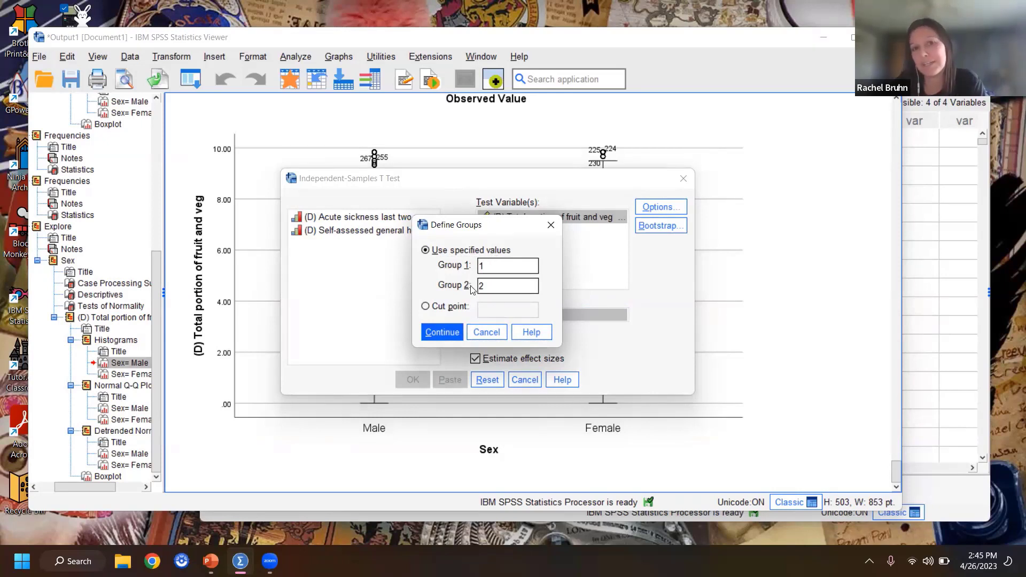
left_click(443, 334)
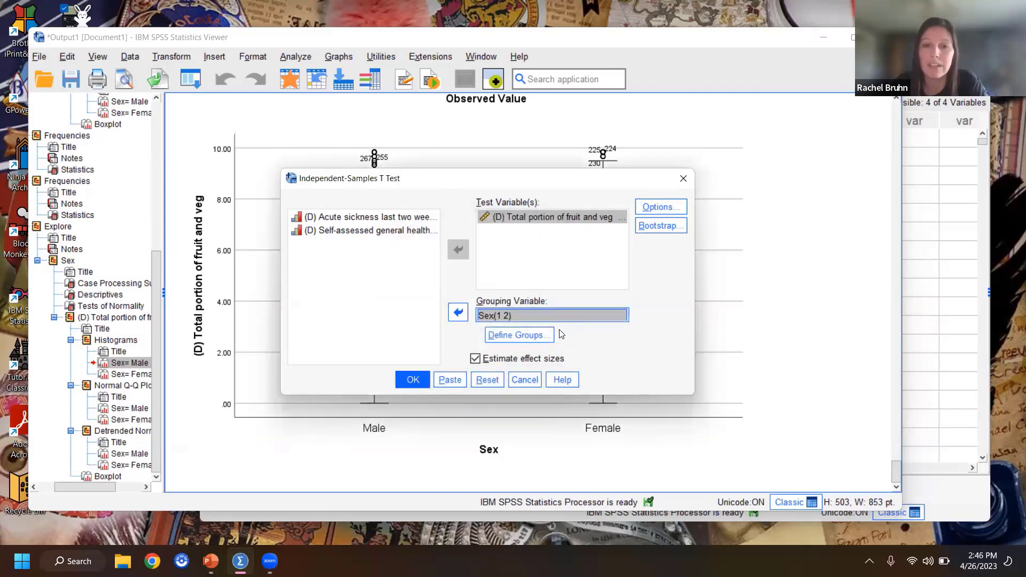
Step: Check the t-test's Options and Bootstrap settings, and run the test with effect sizes estimated
left_click(669, 205)
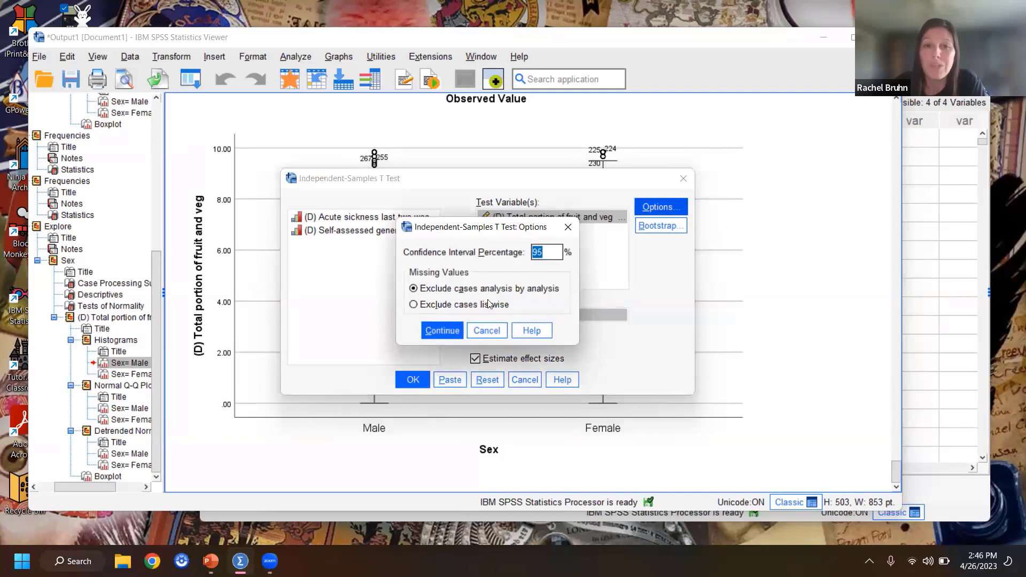
left_click(495, 324)
left_click(661, 226)
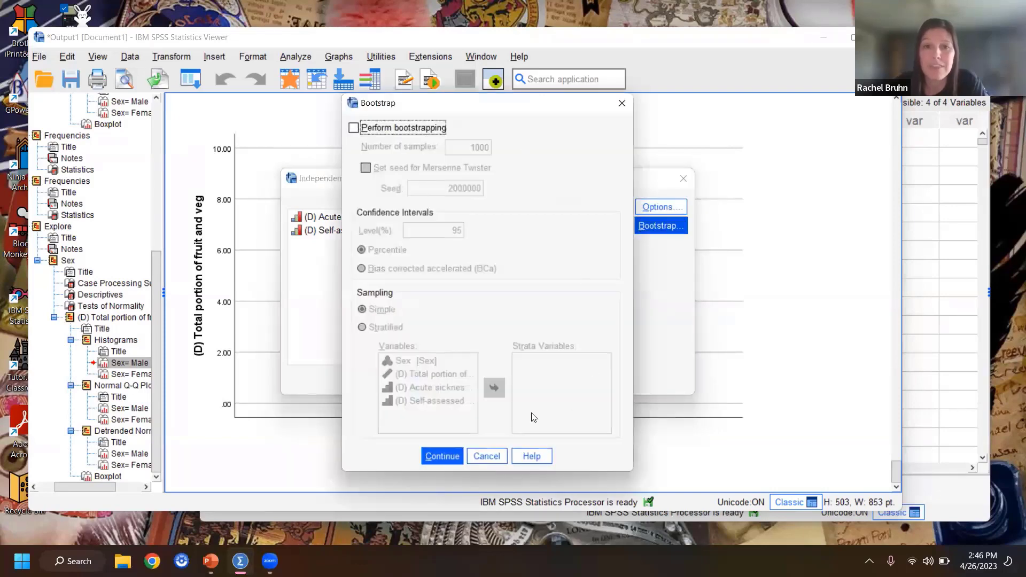
left_click(485, 456)
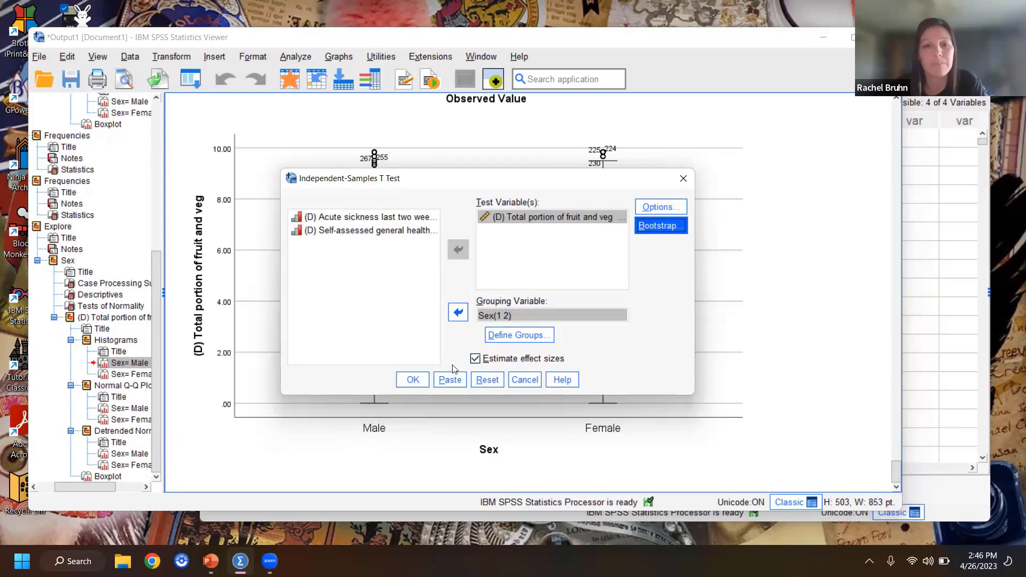
left_click(424, 380)
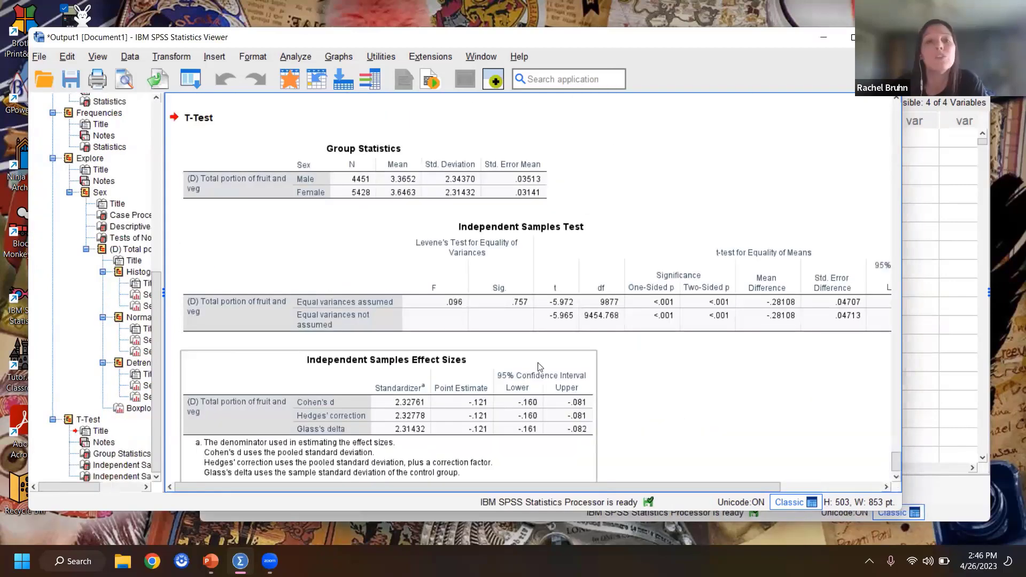
Step: Box Levene's test in the Independent Samples Test table, circle its significance, and mark the "Equal variances assumed" row
left_click(373, 186)
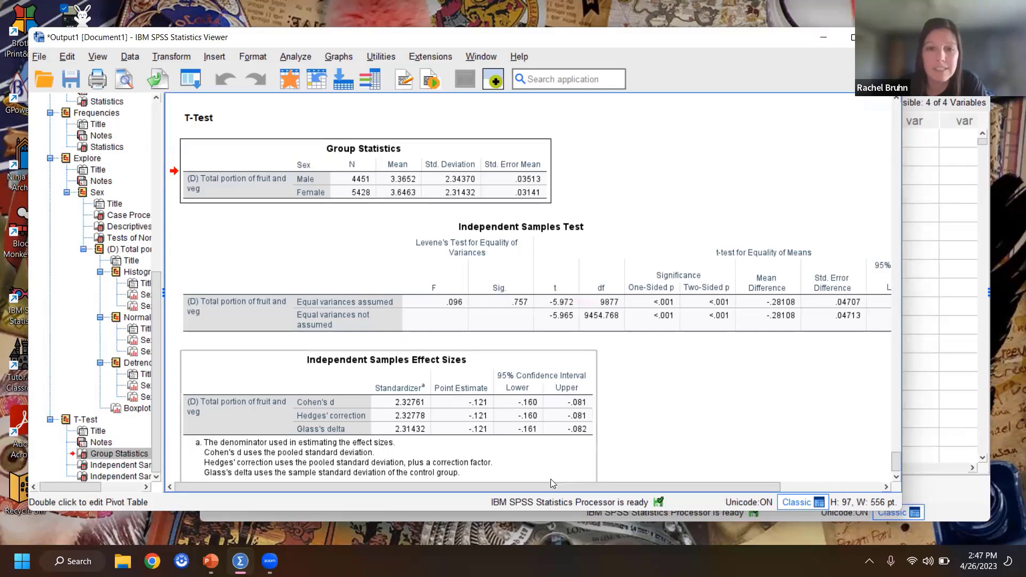
left_click_drag(398, 234, 407, 289)
mouse_move(412, 325)
left_mouse_down()
mouse_move(540, 330)
mouse_move(541, 231)
mouse_move(399, 233)
left_mouse_up()
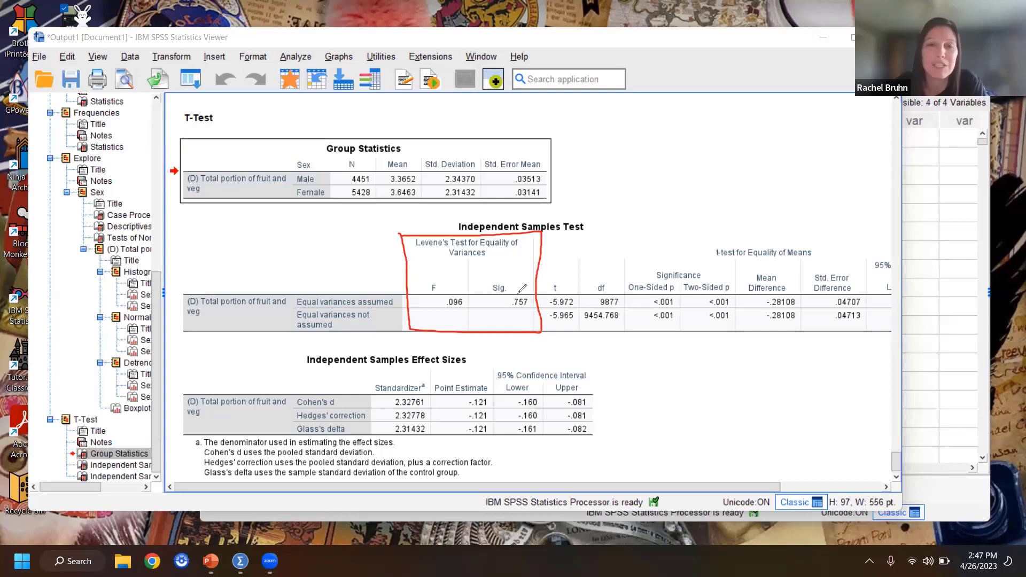
mouse_move(510, 278)
left_mouse_down()
mouse_move(485, 285)
mouse_move(519, 312)
mouse_move(527, 293)
left_mouse_up()
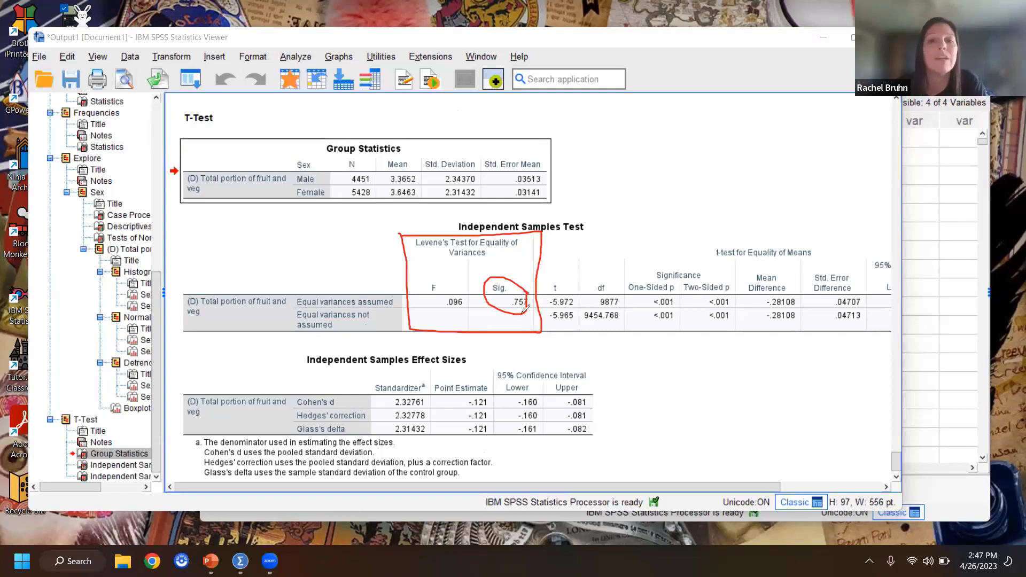
mouse_move(292, 302)
left_mouse_down()
mouse_move(300, 304)
mouse_move(287, 303)
left_mouse_up()
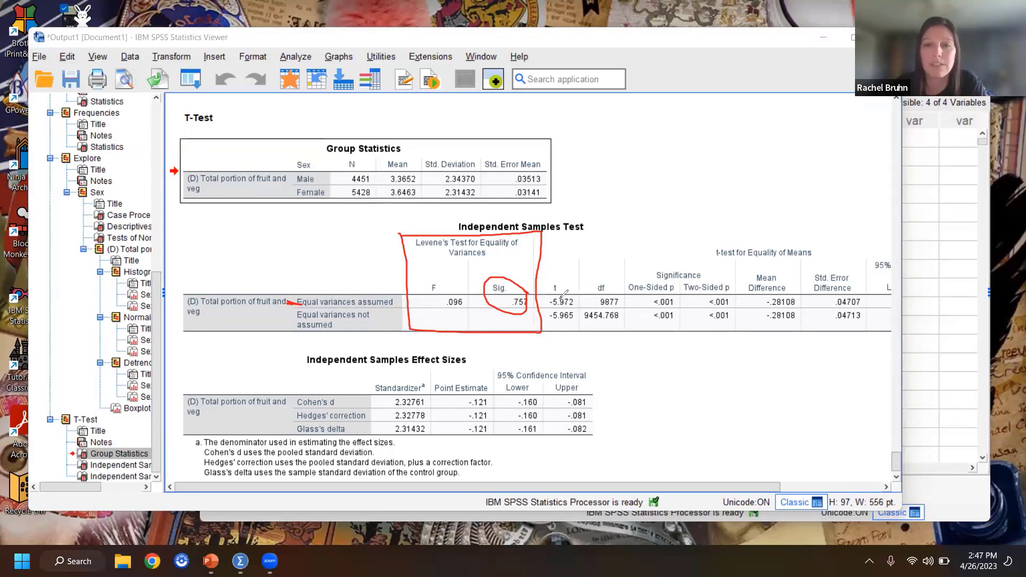
Step: Circle the t, df and two-sided p values for equal variances assumed, and label the Significance columns with an arrow and "sig"
mouse_move(543, 294)
left_mouse_down()
mouse_move(588, 311)
mouse_move(620, 309)
mouse_move(622, 291)
mouse_move(550, 294)
left_mouse_up()
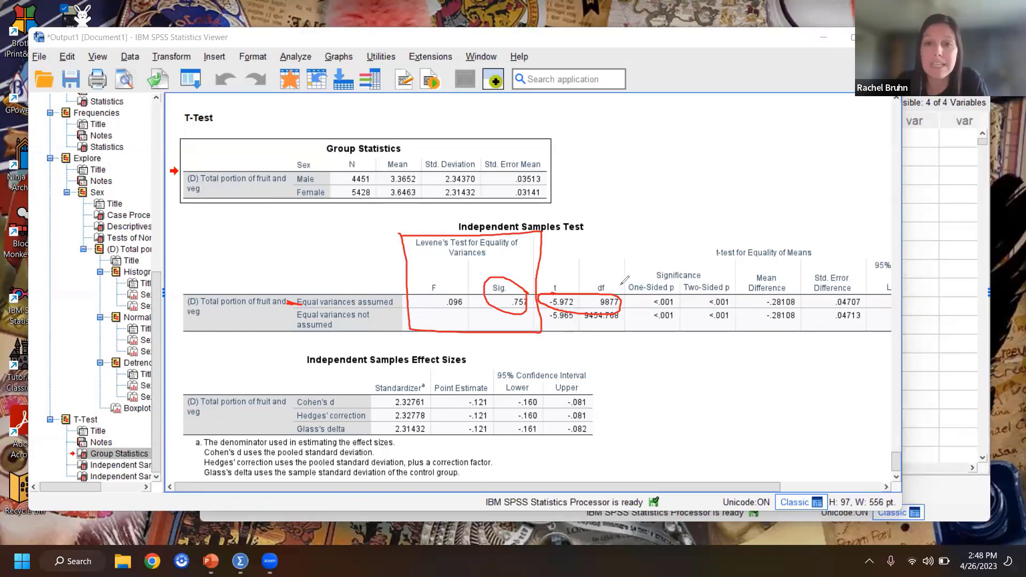
left_click_drag(676, 247, 676, 266)
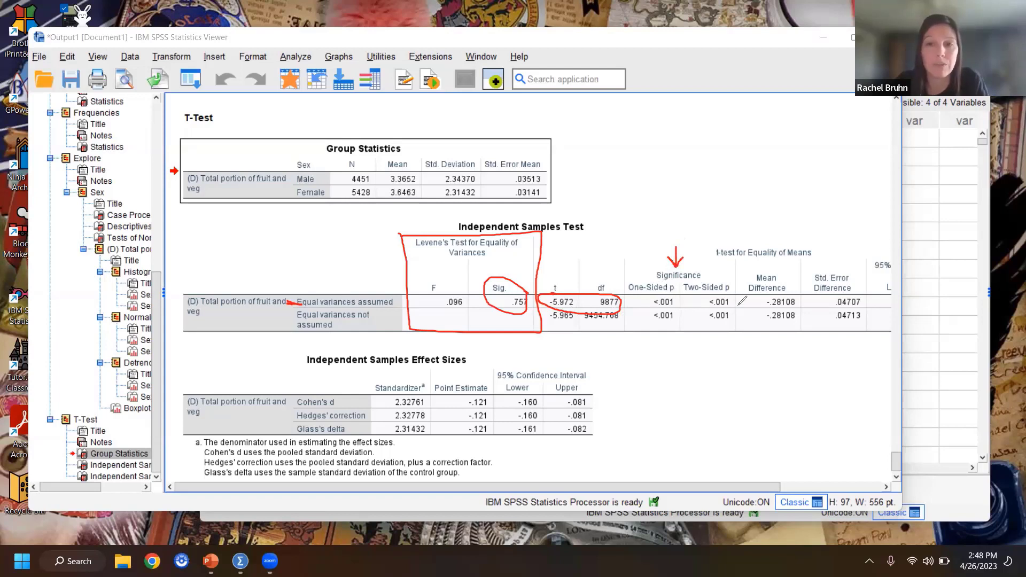
mouse_move(664, 206)
left_mouse_down()
mouse_move(680, 218)
mouse_move(697, 210)
mouse_move(689, 235)
left_mouse_up()
left_click(674, 196)
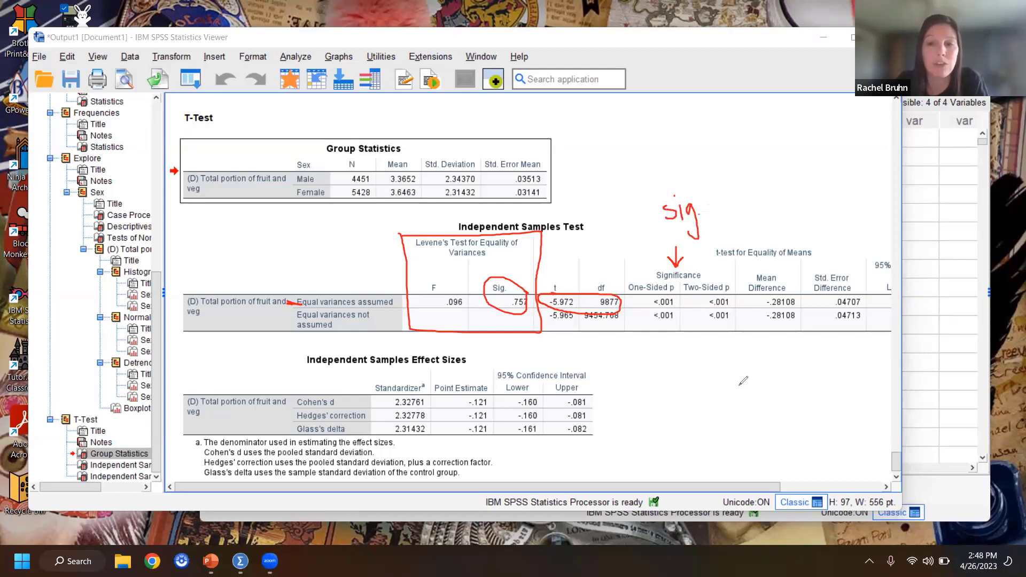
mouse_move(717, 291)
left_mouse_down()
mouse_move(707, 299)
mouse_move(717, 308)
mouse_move(734, 305)
mouse_move(730, 294)
left_mouse_up()
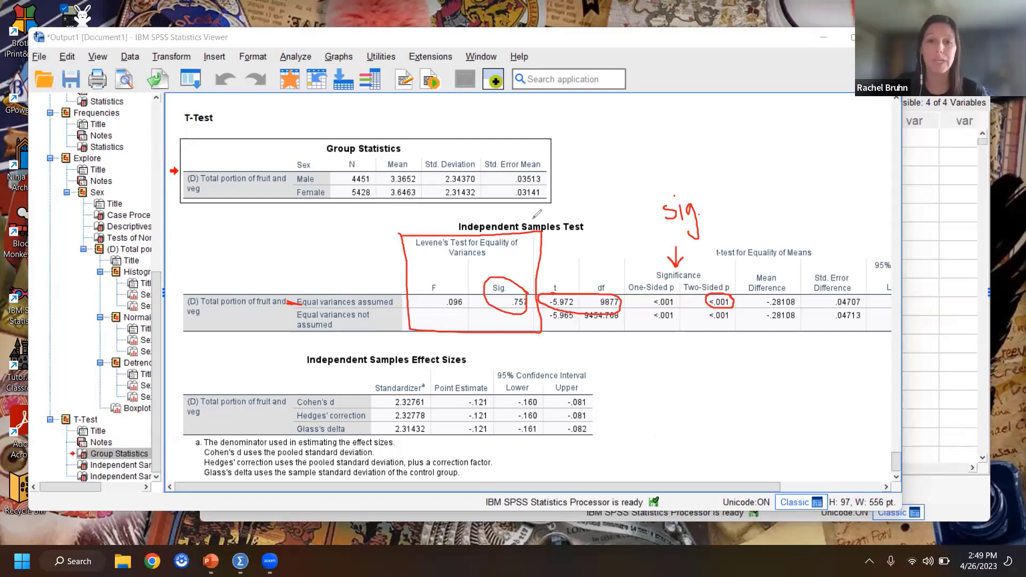
Step: Handwrite the result "t(9877) = -5.972, p < .001" below the Independent Samples Test table, pointing an arrow at the t column
mouse_move(609, 346)
left_mouse_down()
mouse_move(612, 373)
mouse_move(612, 359)
mouse_move(626, 355)
mouse_move(635, 380)
mouse_move(646, 354)
mouse_move(644, 373)
mouse_move(665, 367)
mouse_move(660, 347)
mouse_move(677, 345)
mouse_move(675, 372)
mouse_move(690, 363)
mouse_move(689, 377)
mouse_move(710, 355)
mouse_move(712, 365)
left_mouse_up()
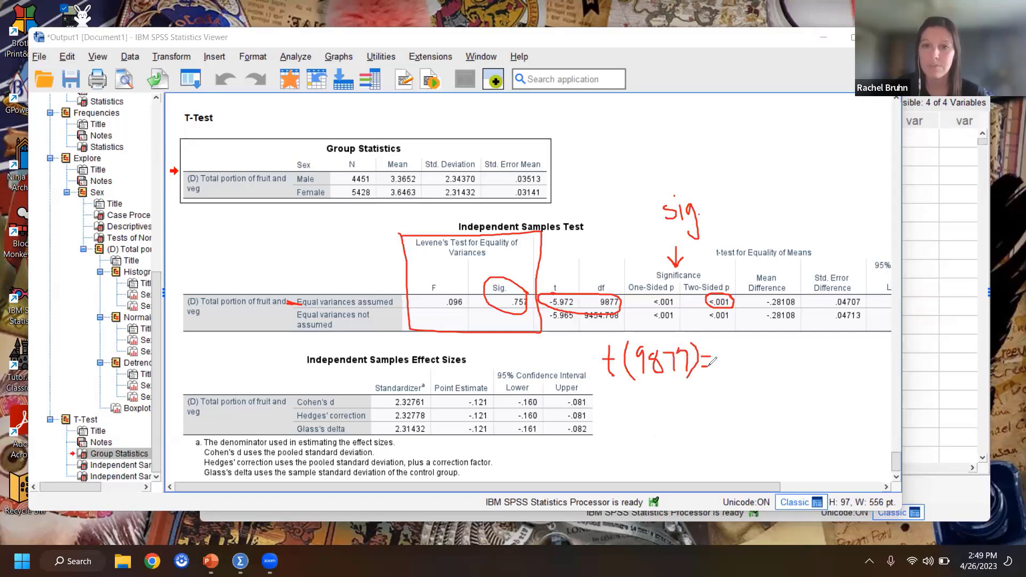
mouse_move(561, 267)
left_mouse_down()
mouse_move(560, 281)
mouse_move(566, 273)
left_mouse_up()
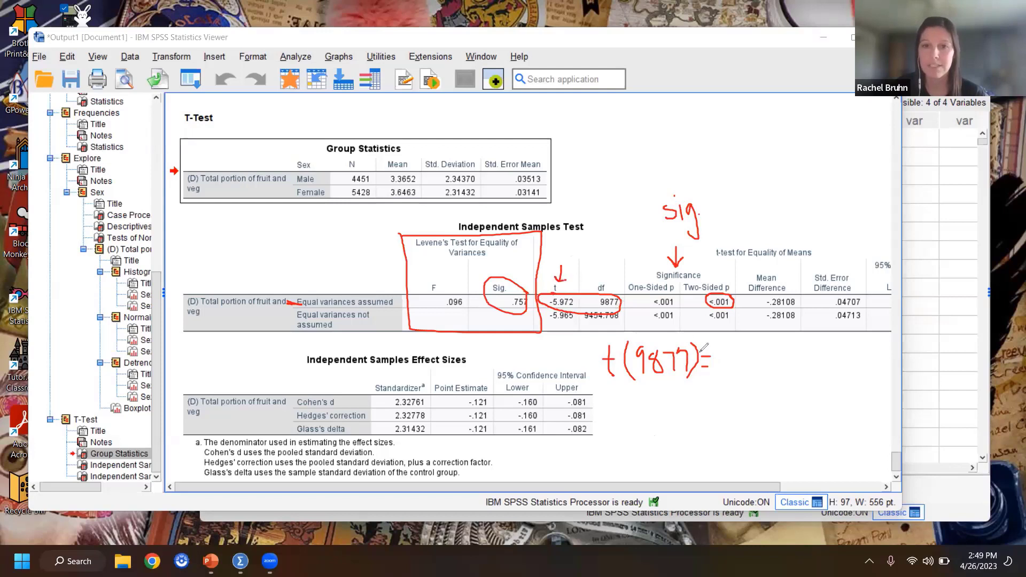
left_click(721, 359)
left_click_drag(721, 359, 730, 359)
mouse_move(740, 348)
left_mouse_down()
mouse_move(752, 368)
mouse_move(739, 371)
left_mouse_up()
mouse_move(740, 347)
left_mouse_down()
mouse_move(780, 352)
mouse_move(779, 368)
mouse_move(816, 378)
mouse_move(834, 366)
left_mouse_up()
left_click(768, 369)
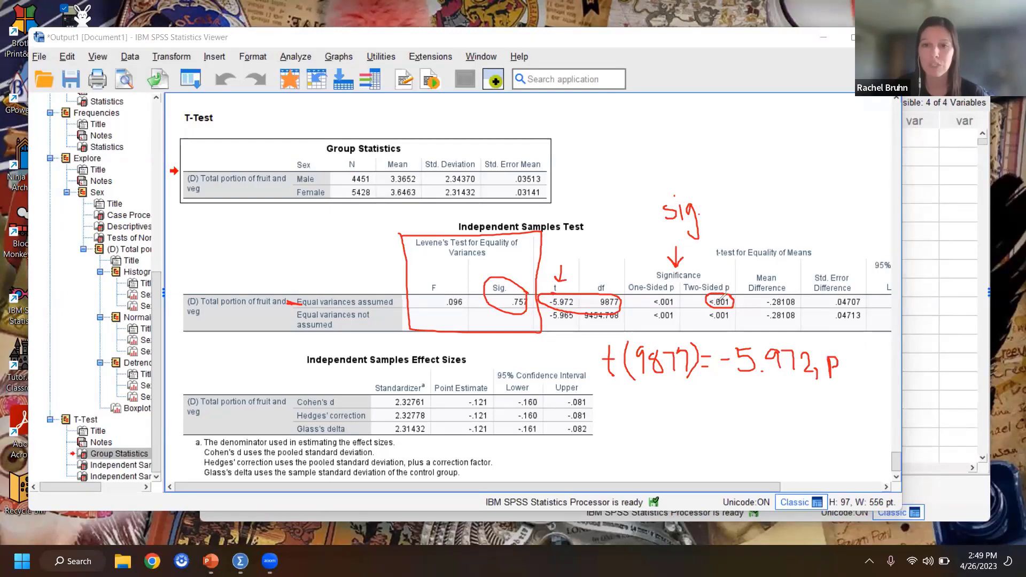
mouse_move(847, 355)
left_mouse_down()
mouse_move(845, 364)
mouse_move(882, 363)
left_mouse_up()
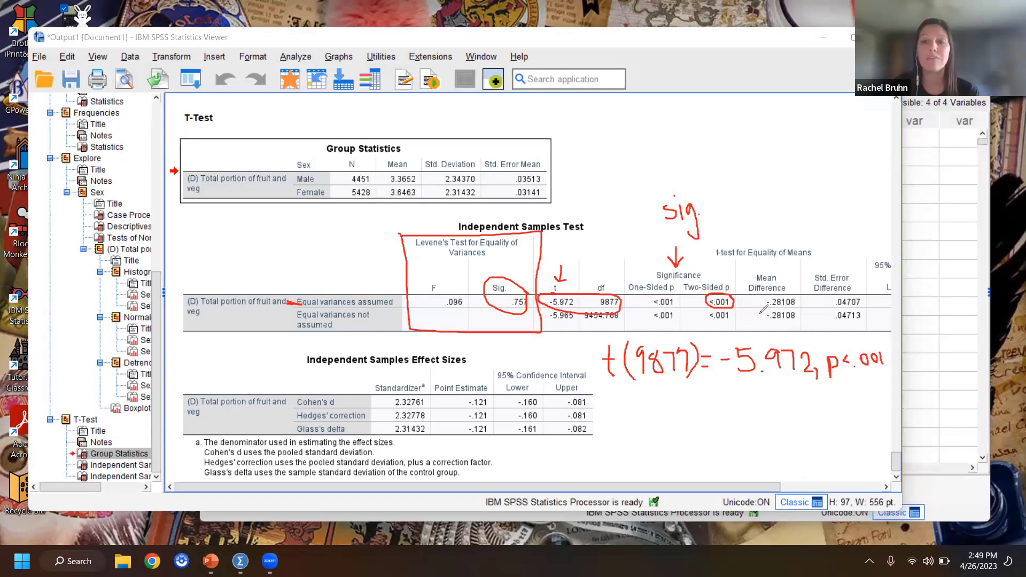
Step: Handwrite the example p-values .007 and an underlined .000 beside the output, and circle "p < .001" in the written result
left_click(627, 461)
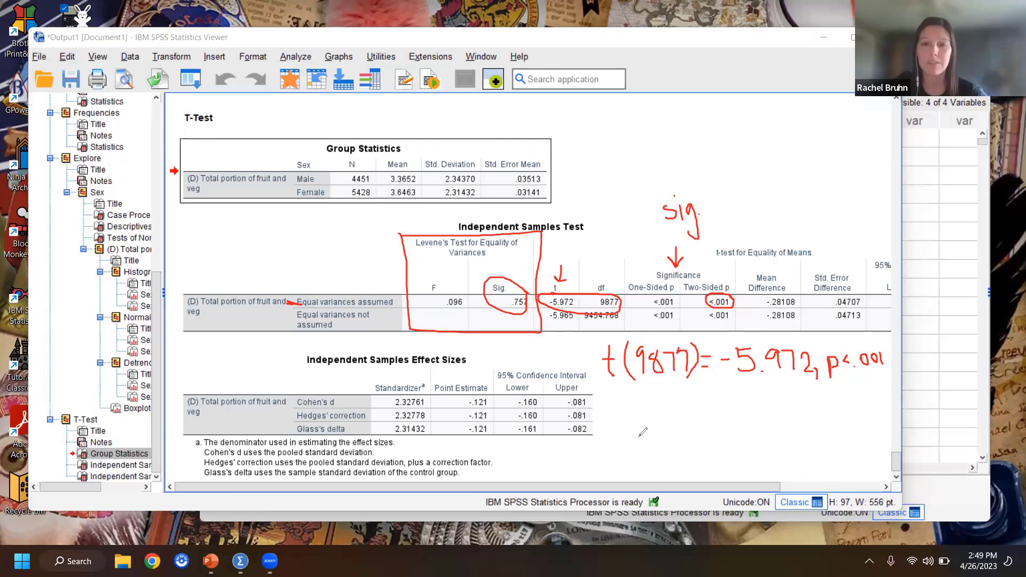
mouse_move(645, 434)
left_mouse_down()
mouse_move(662, 444)
mouse_move(698, 430)
mouse_move(695, 453)
left_mouse_up()
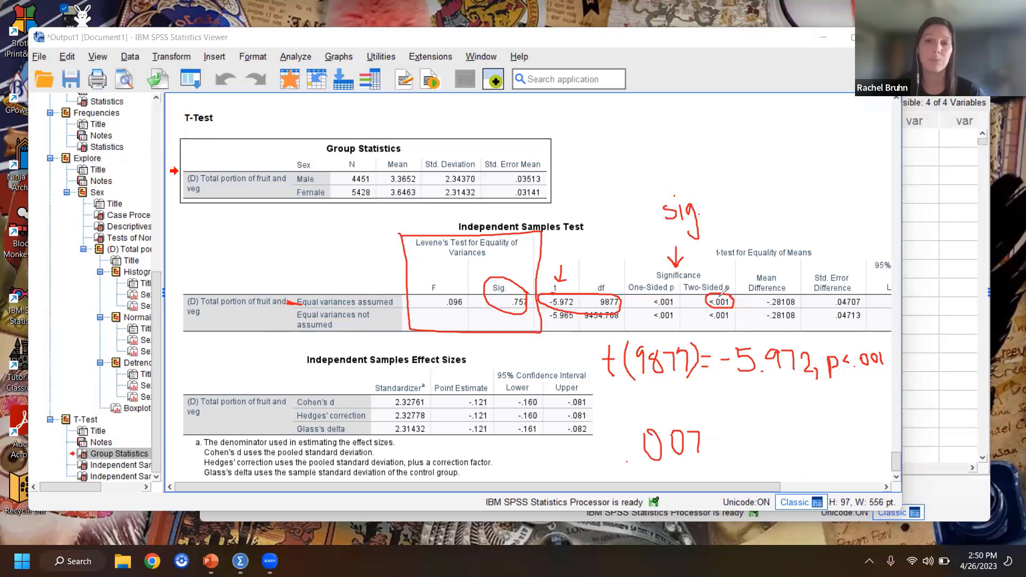
mouse_move(714, 187)
left_mouse_down()
mouse_move(737, 164)
mouse_move(751, 180)
mouse_move(758, 161)
left_mouse_up()
left_click(729, 165)
mouse_move(776, 162)
left_mouse_down()
mouse_move(769, 173)
mouse_move(786, 166)
left_mouse_up()
left_click_drag(707, 196, 811, 177)
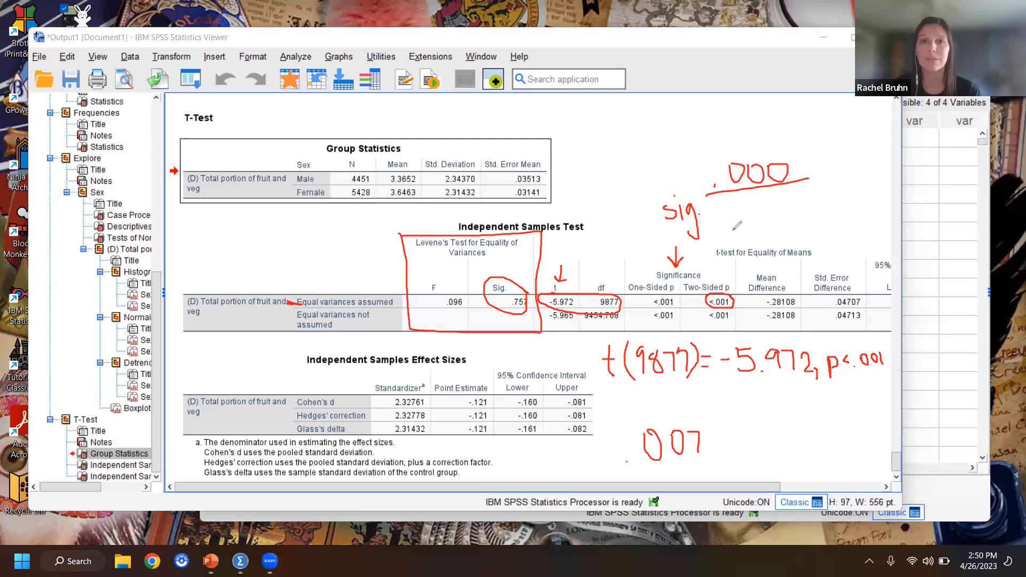
mouse_move(857, 343)
left_mouse_down()
mouse_move(831, 353)
mouse_move(847, 380)
mouse_move(889, 354)
mouse_move(850, 340)
left_mouse_up()
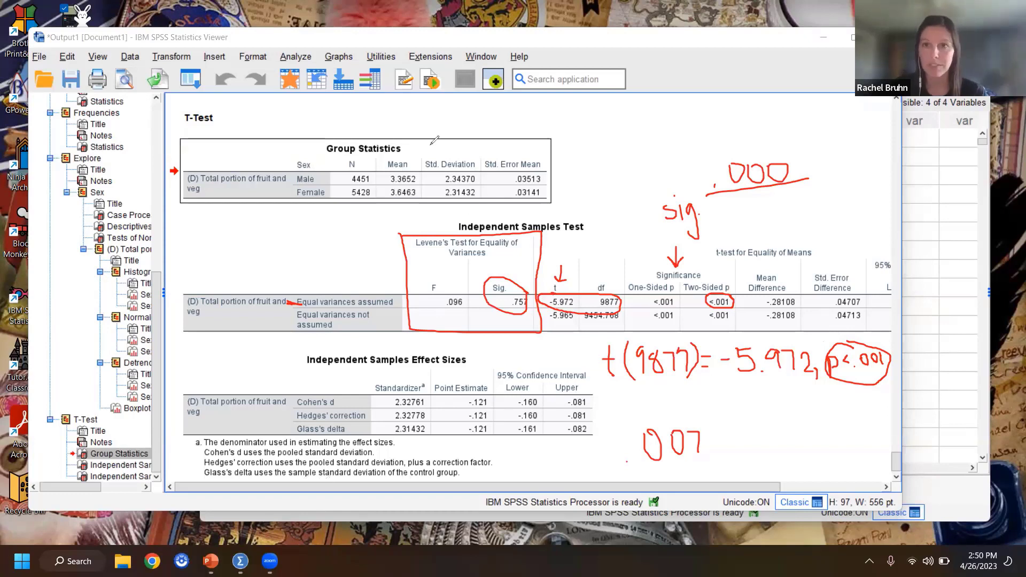
Step: Switch to Word, create a new blank document, and clear the handwritten annotations from the screen
key("super")
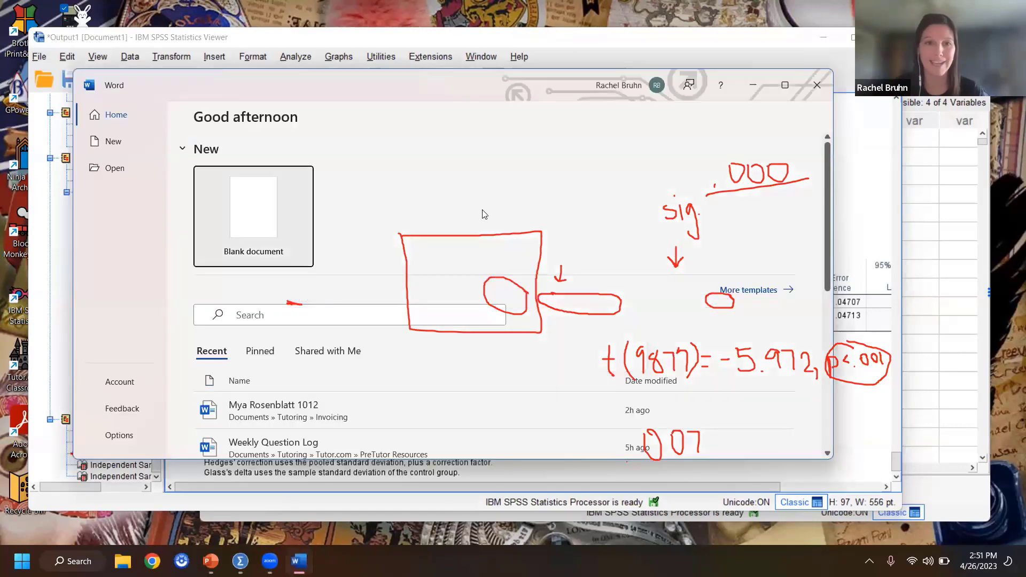
left_click(249, 207)
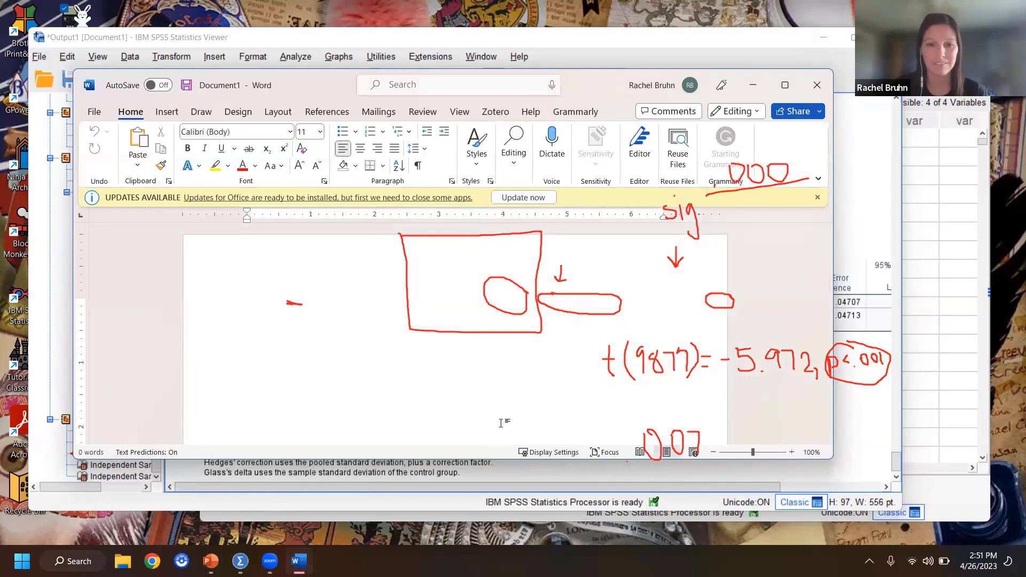
left_click(591, 116)
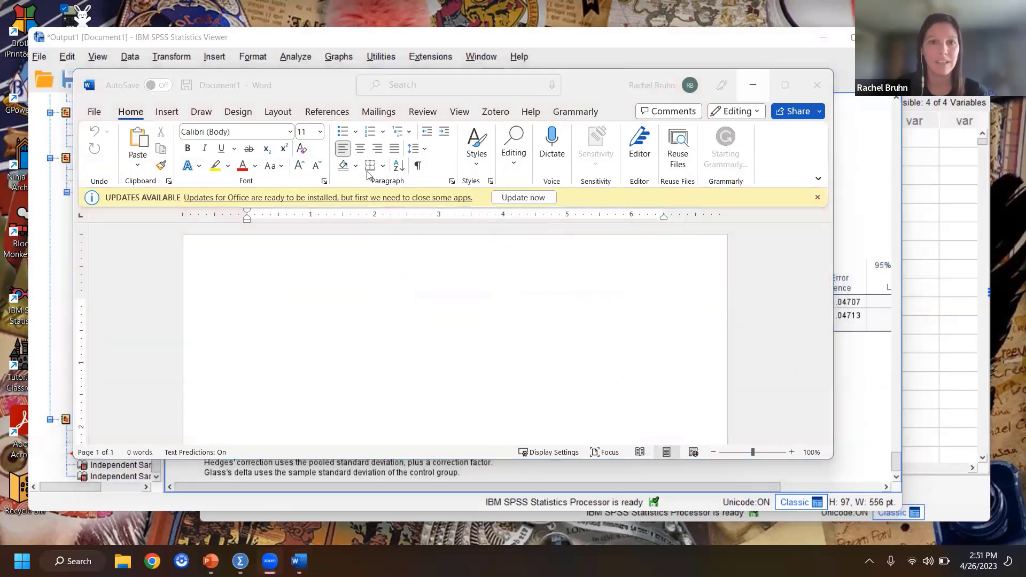
Step: Set the font size to 20 and maximize the blank document's window
left_click(319, 136)
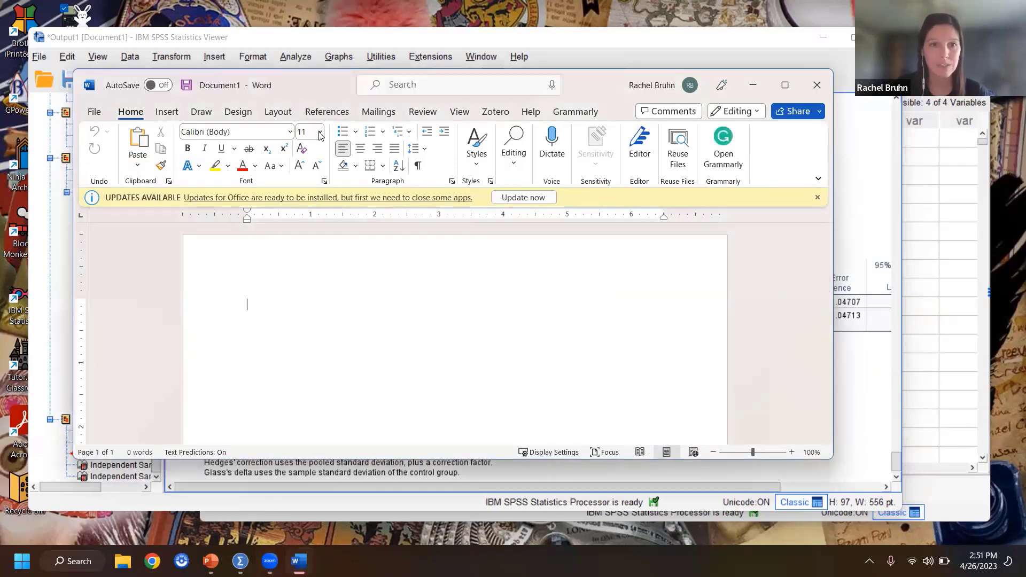
left_click(319, 132)
left_click(308, 278)
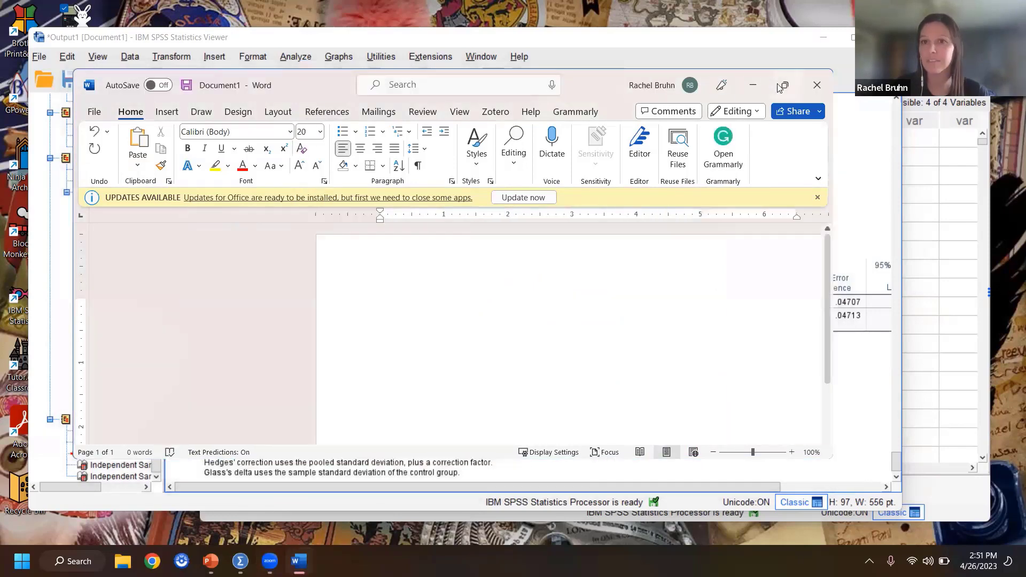
left_click(785, 85)
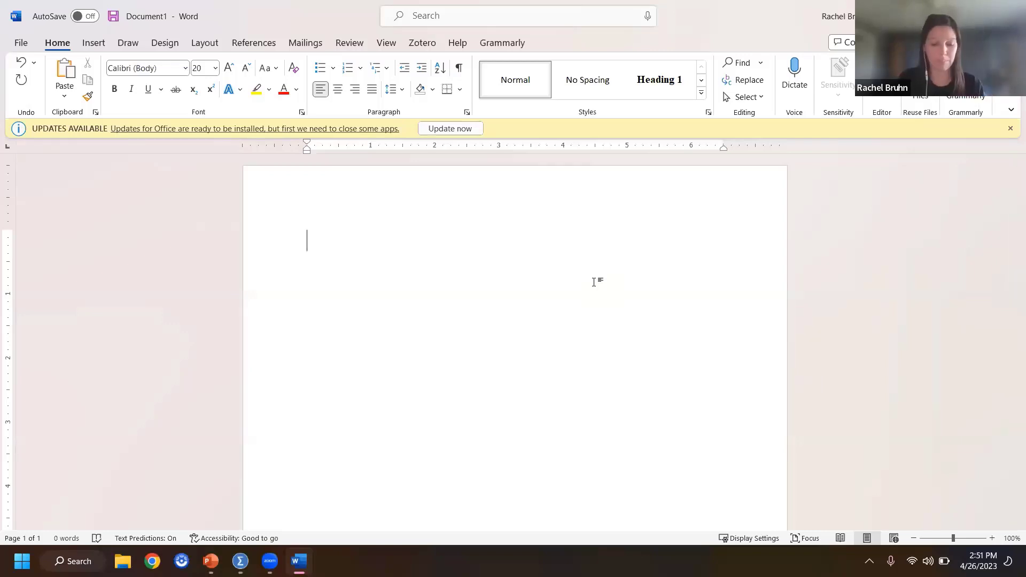
Step: Begin the report with "An independent samples t-test was conducted to determine if there is an"
type("An in")
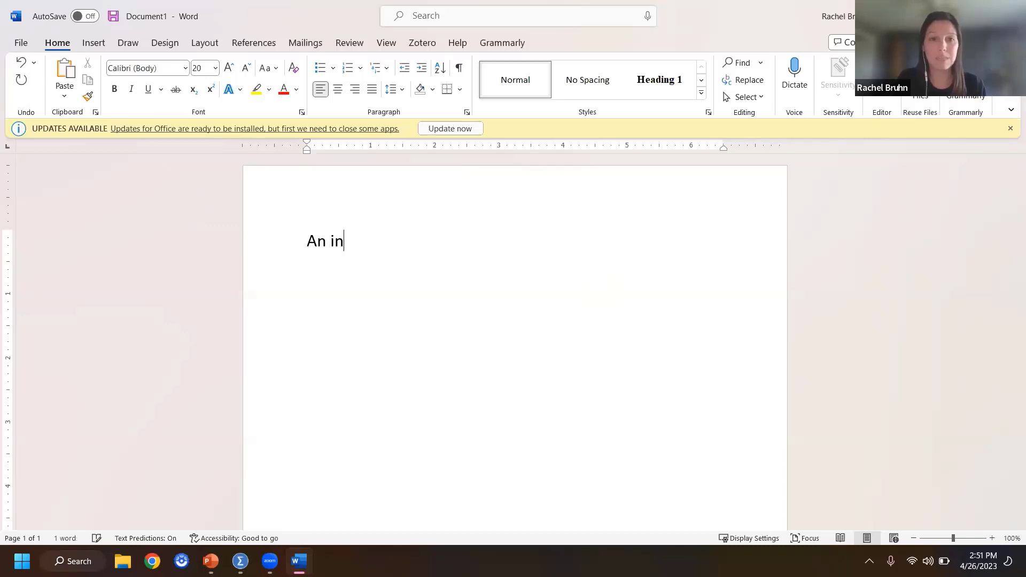
type("dependent s")
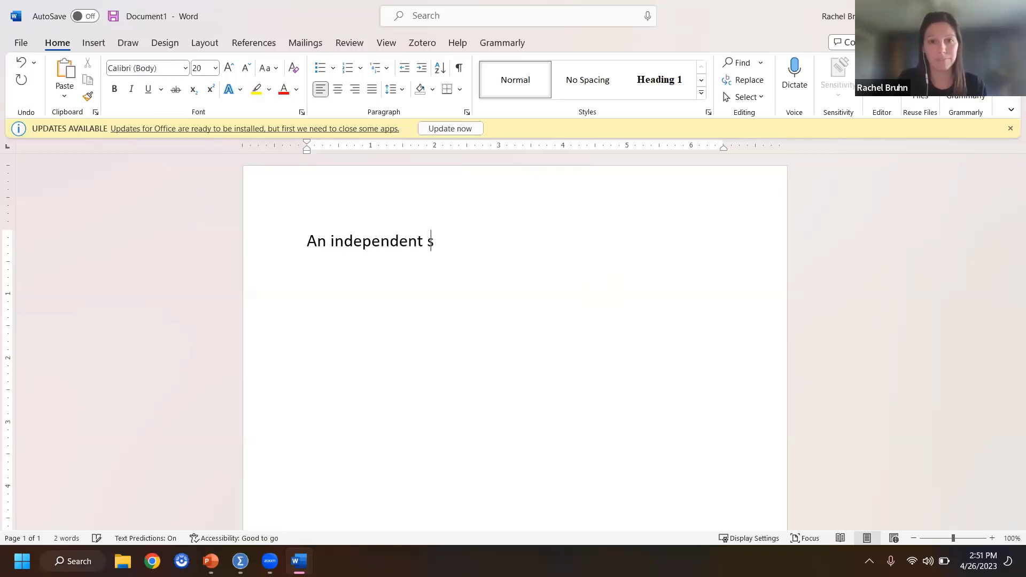
type("amples t-test was ")
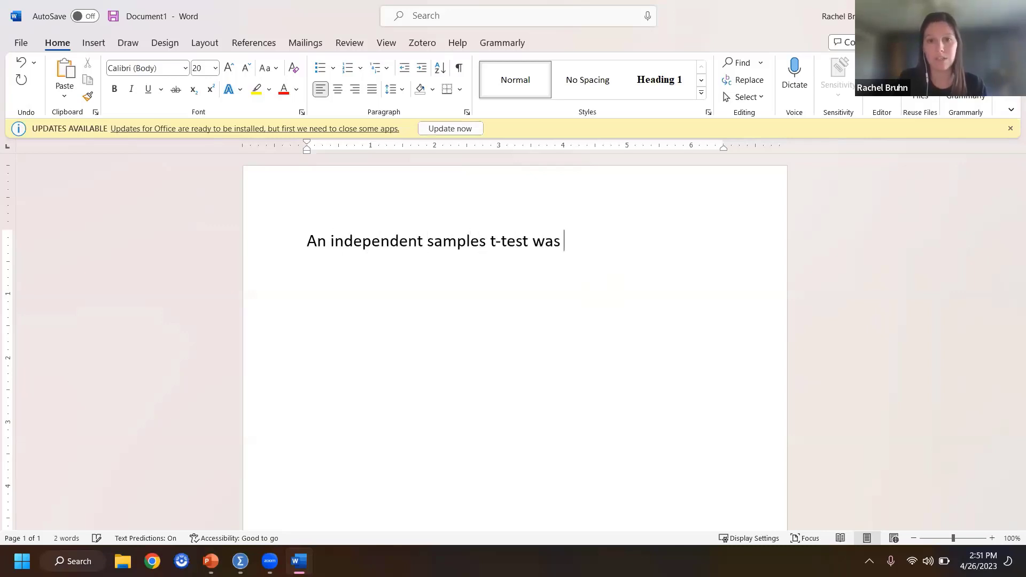
type("conducted to ")
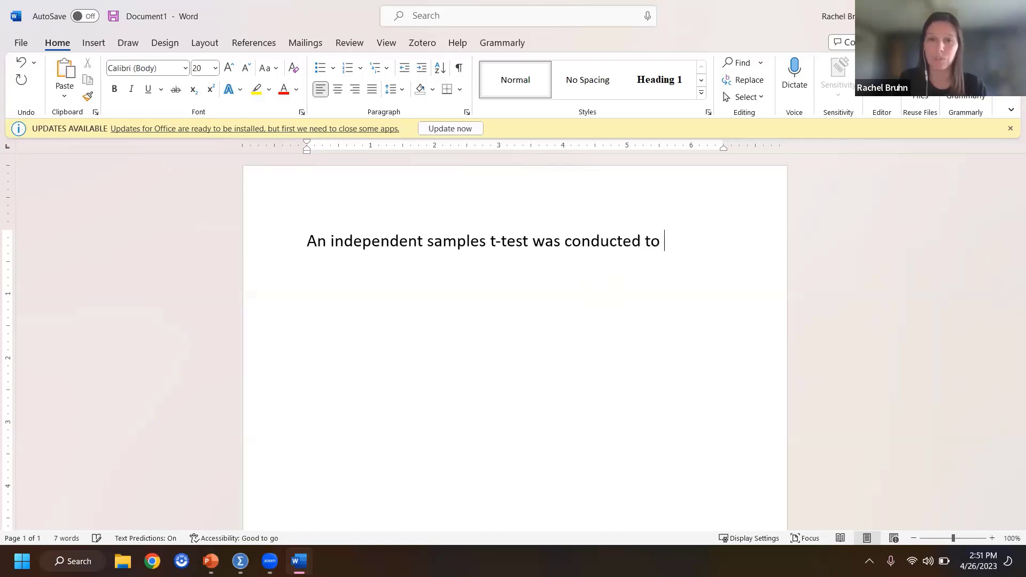
type("determine if there ")
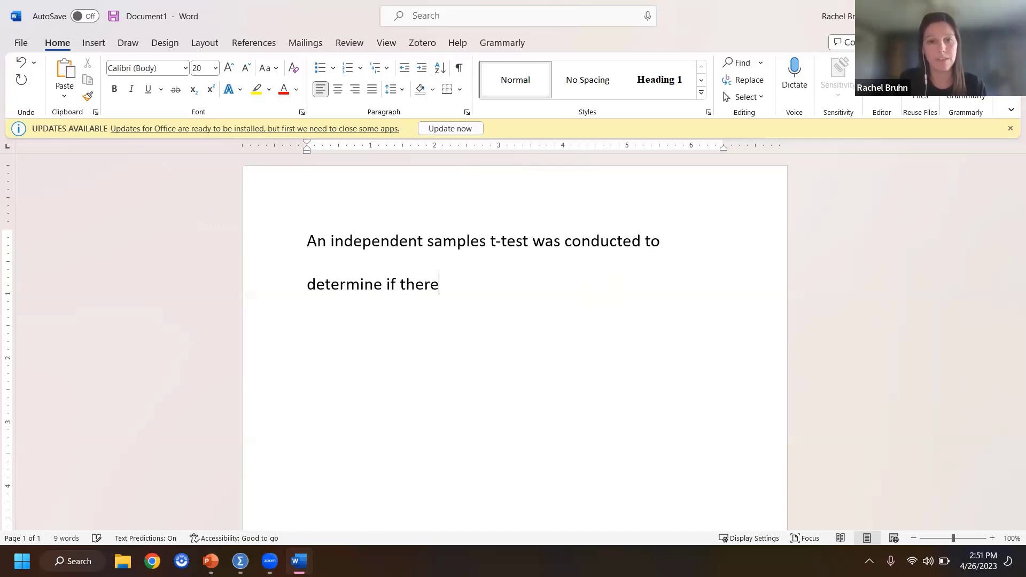
type("is an")
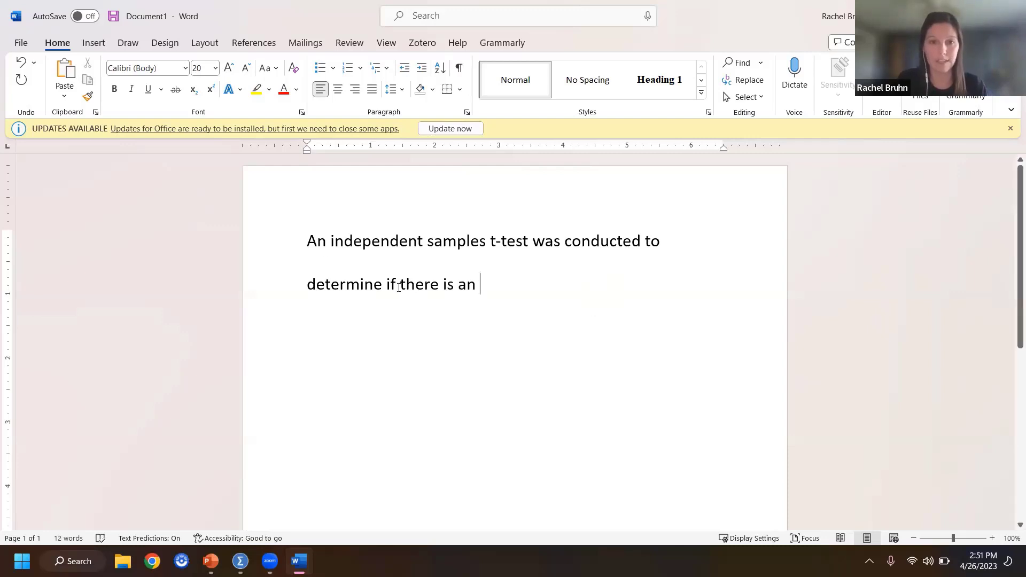
Step: Replace "there is an" with "gender has an effect on the number of portions"
left_click_drag(399, 284, 488, 299)
key("BackSpace")
type("gender has an effect on the number of pro")
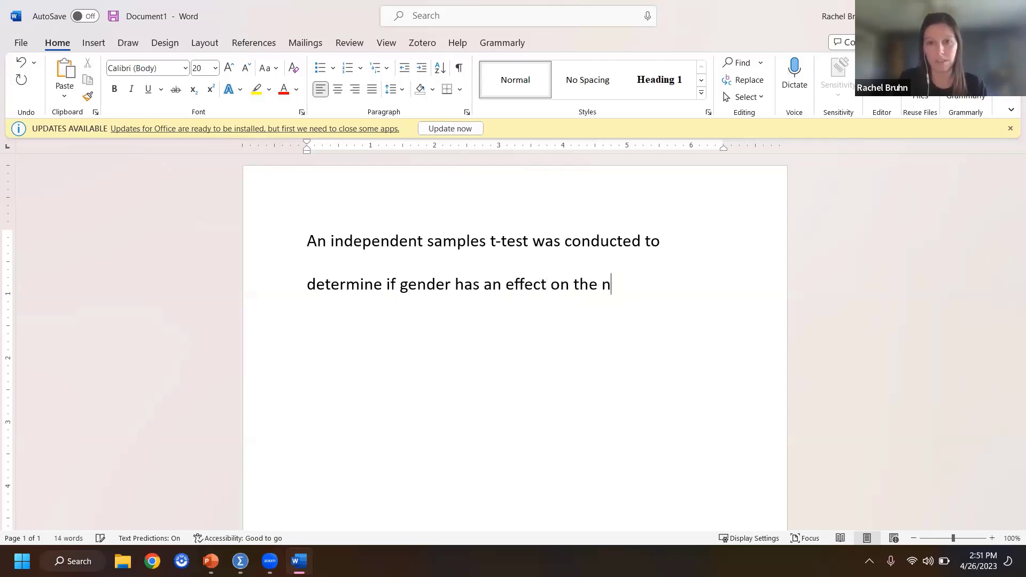
key("BackSpace")
key("BackSpace")
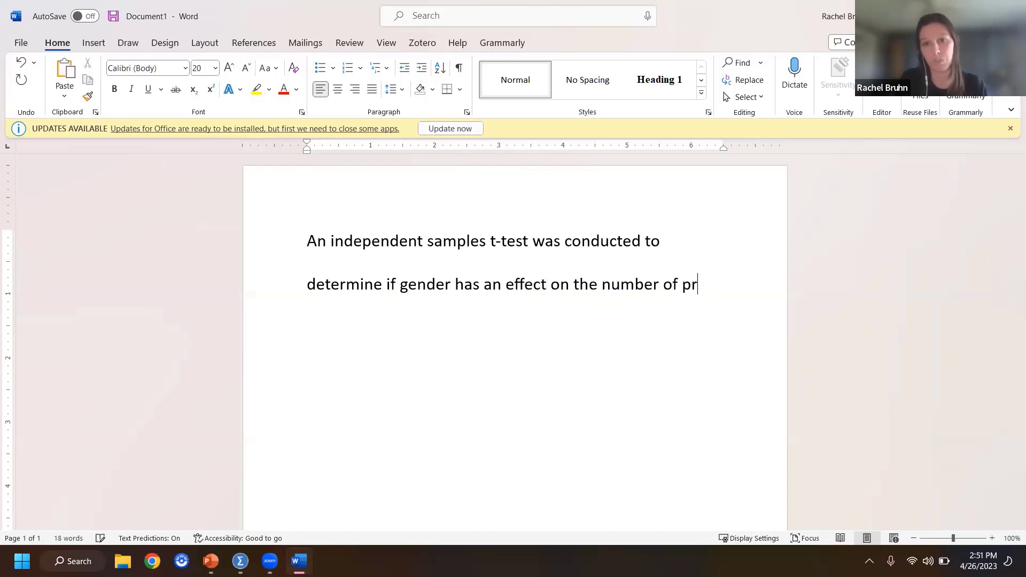
type("roportions")
key("BackSpace")
key("BackSpace")
key("BackSpace")
key("BackSpace")
key("BackSpace")
key("BackSpace")
key("BackSpace")
key("BackSpace")
key("BackSpace")
key("BackSpace")
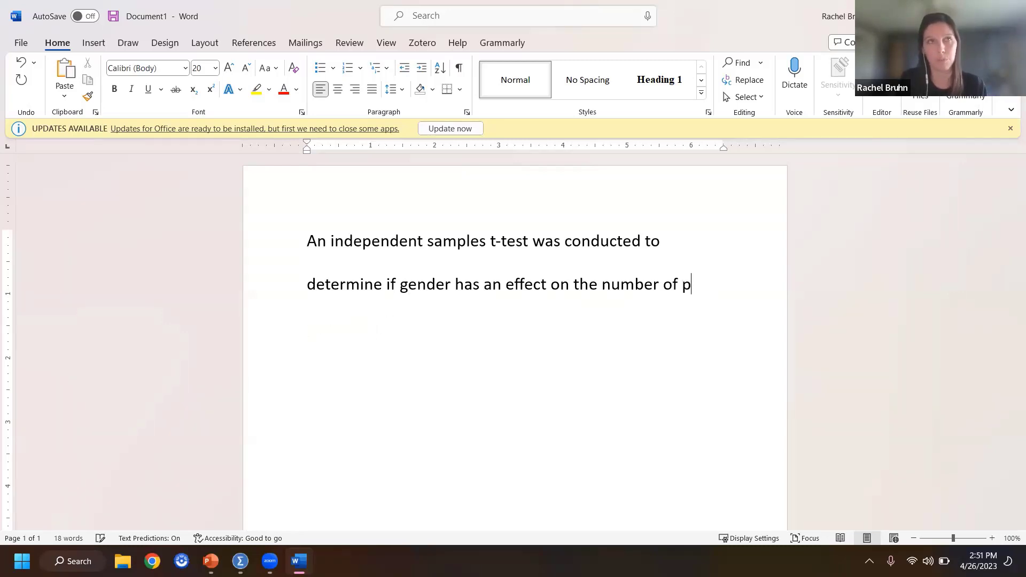
Step: Complete the first sentence with "of fruits and vegetables that people eat."
type("ortions of fruits an")
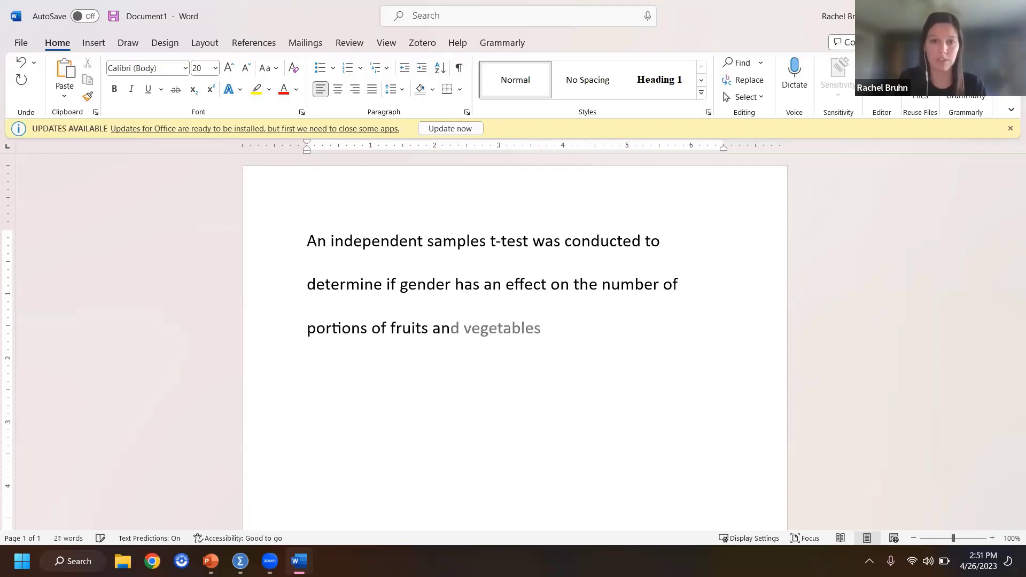
key("Tab")
type("that ")
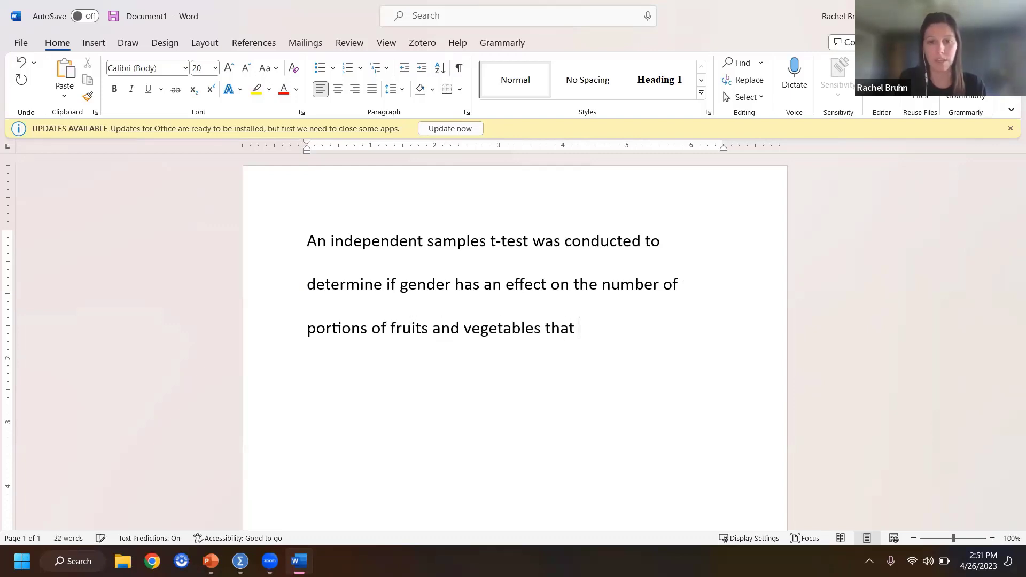
type("people eat.")
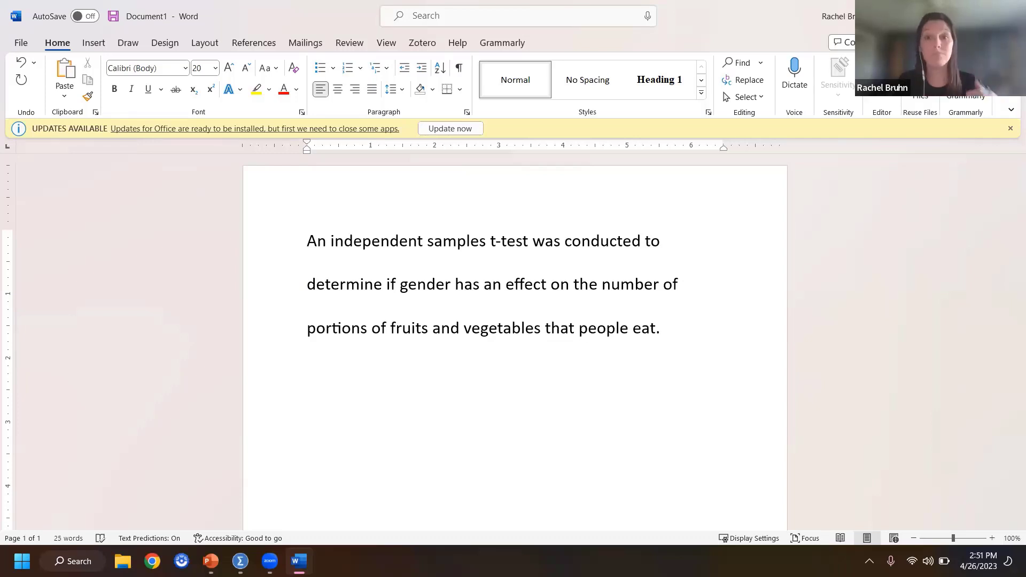
type(" The results of")
type(" the th")
type("st indicate that")
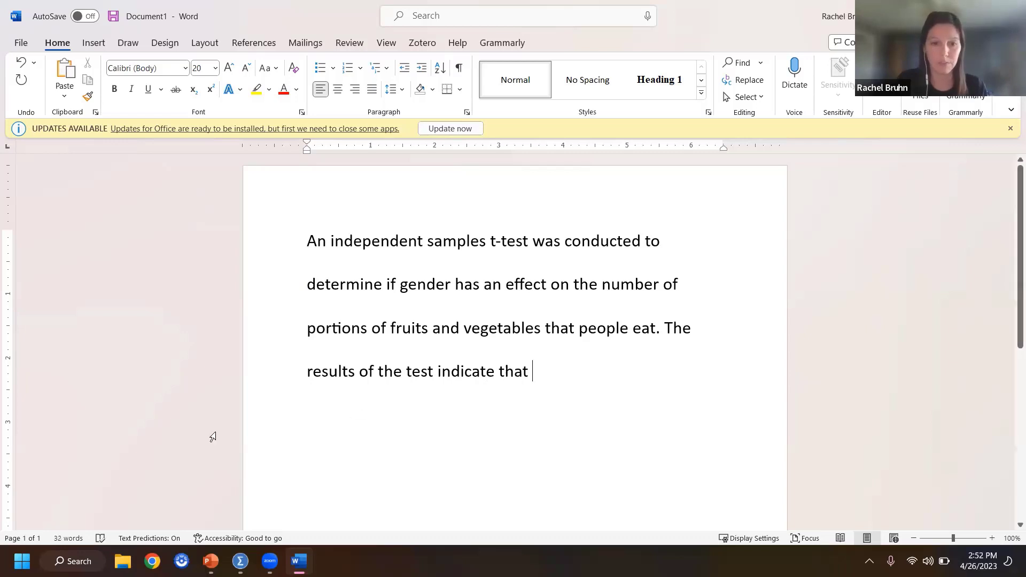
Step: Check the group means in the SPSS output, and continue the sentence in Word with "females consume"
mouse_move(238, 556)
left_click(185, 476)
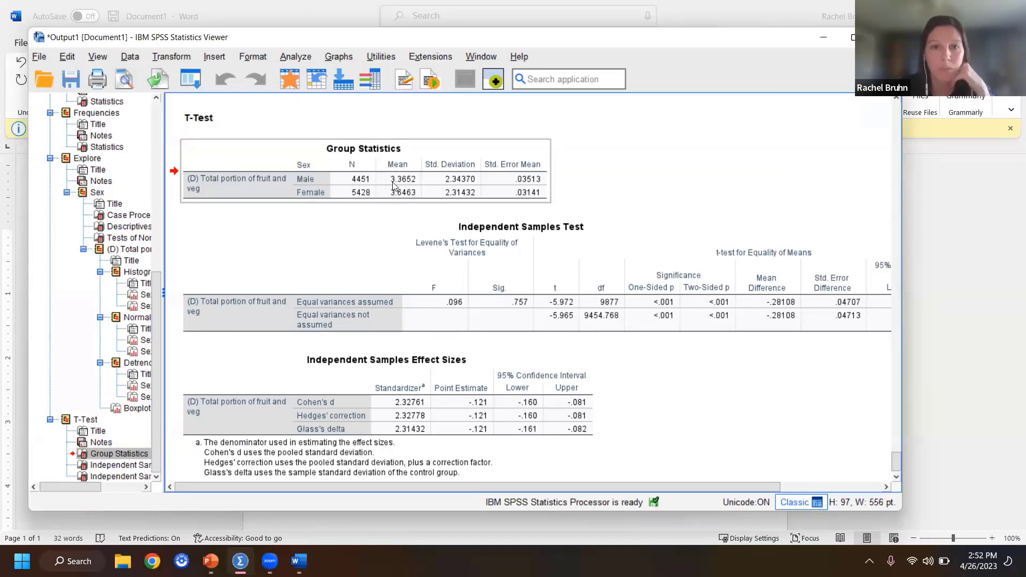
left_click(1003, 289)
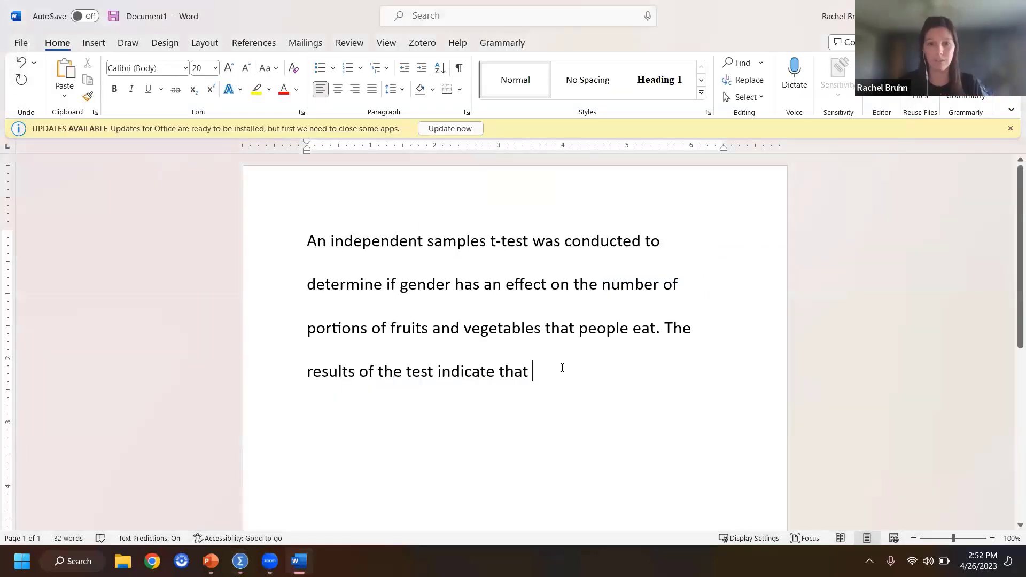
type("females ")
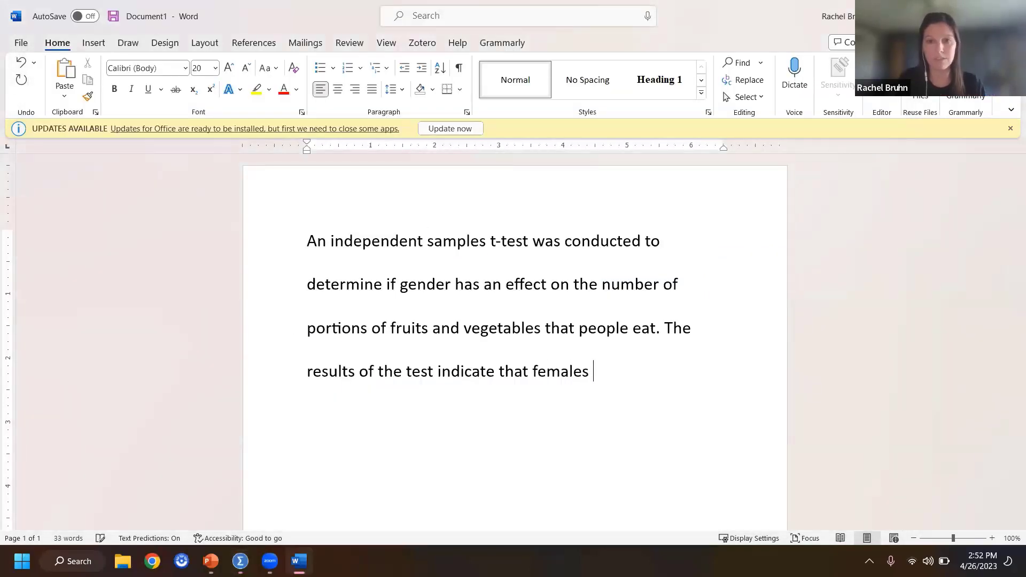
type("consume")
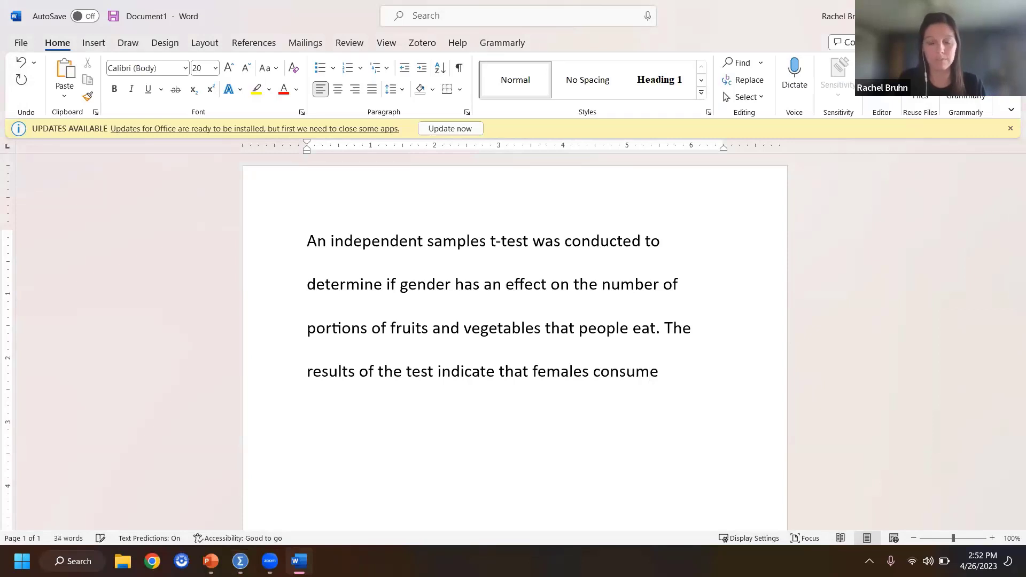
type(" more portion o")
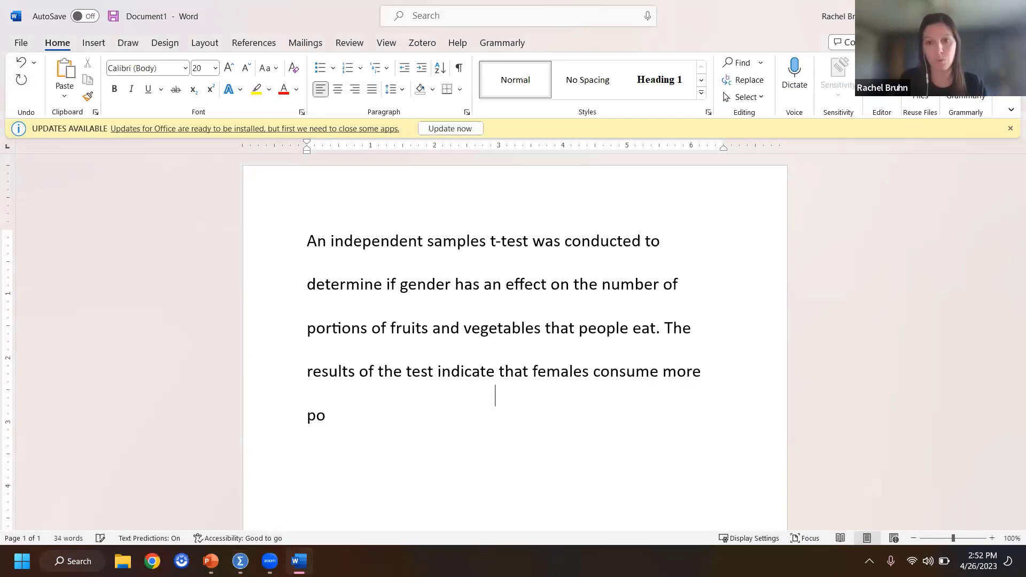
Step: Continue the results sentence with "more portions of fruits and vegetables than males"
key("BackSpace")
type("s of")
key("BackSpace")
key("BackSpace")
key("BackSpace")
key("BackSpace")
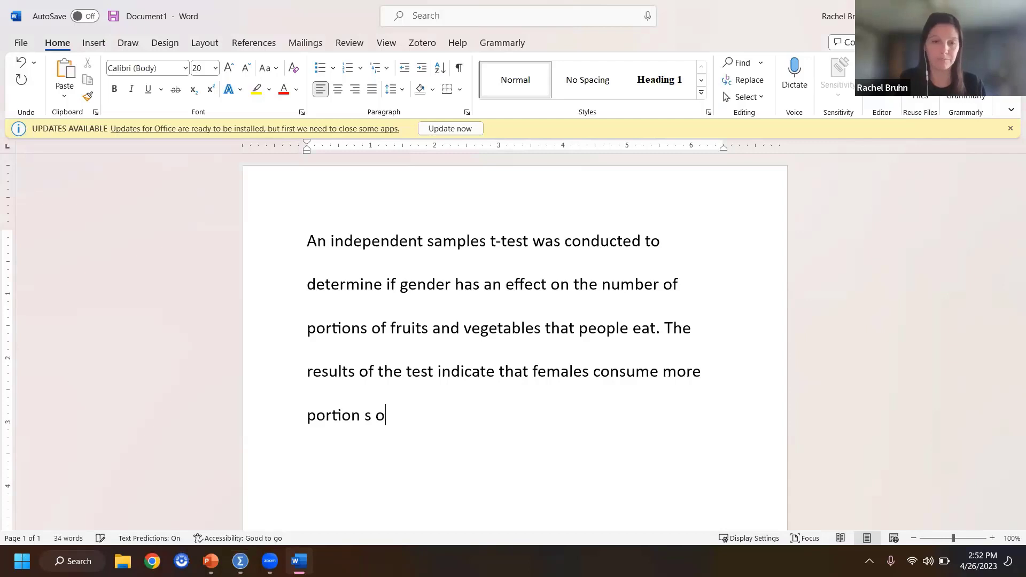
type("s")
key("BackSpace")
key("BackSpace")
type("s of fruits")
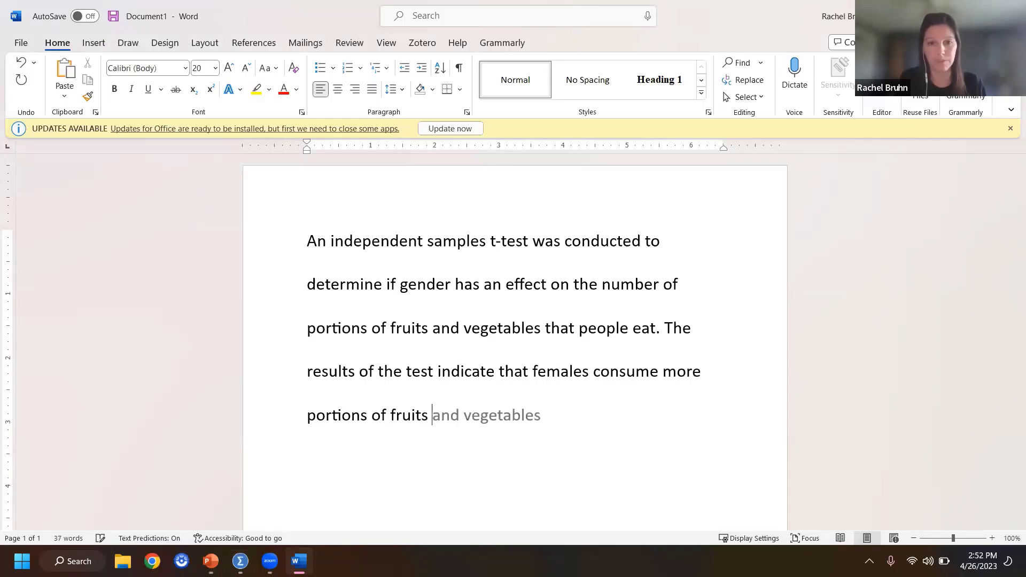
key("Tab")
type("than")
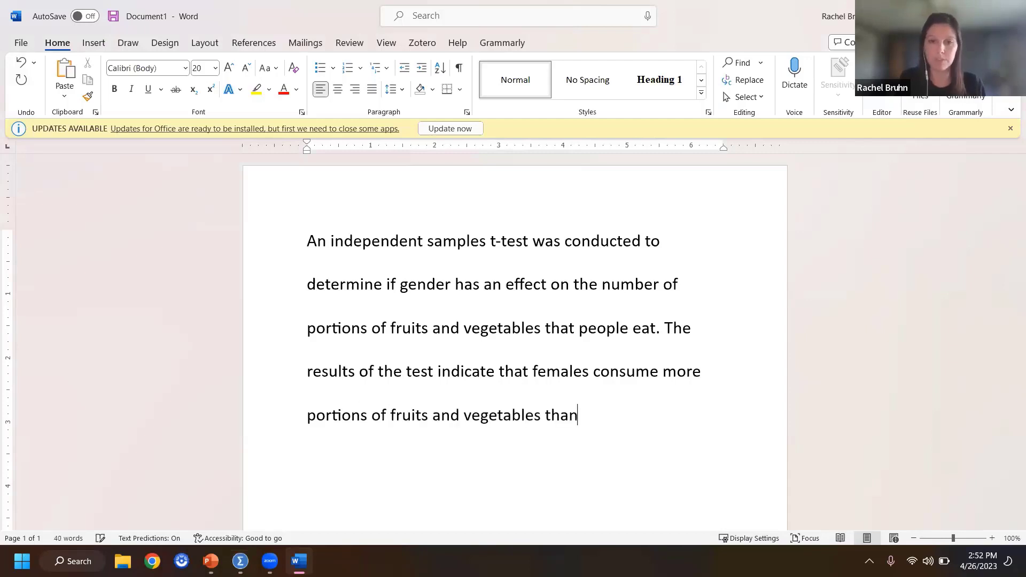
type(" males (")
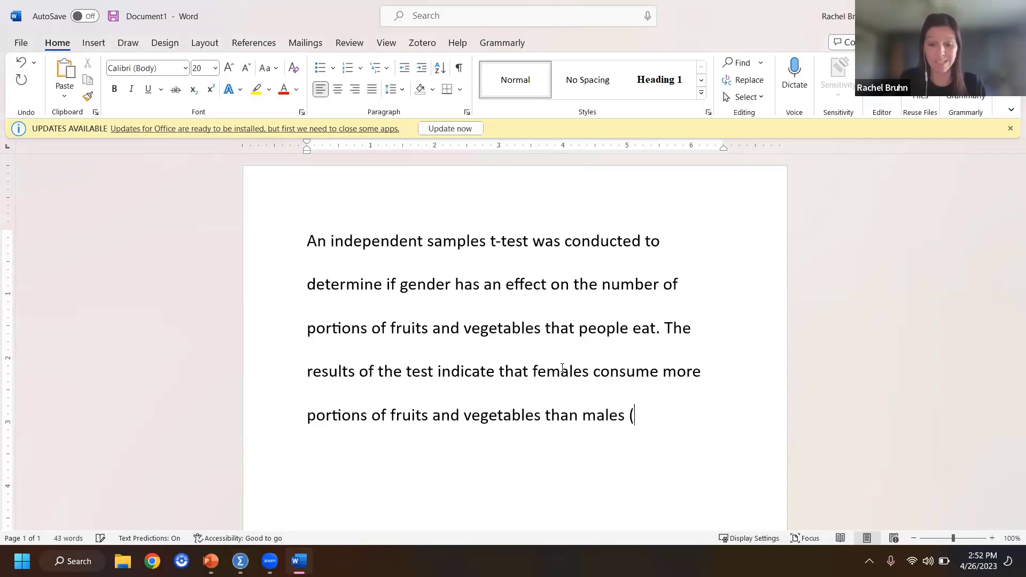
Step: Open the statistics parenthesis after "males" with "(t(", making only the t italic
key("ctrl+i")
type("t")
key("ctrl+i")
type("(")
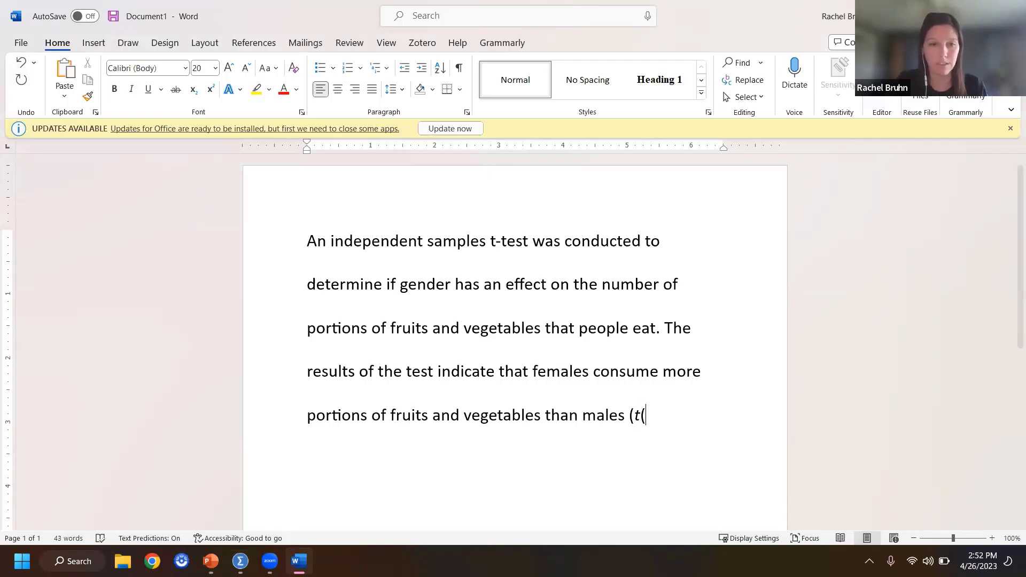
Step: Look up the degrees of freedom in the SPSS output and add "9877)=" after the italic t in Word
mouse_move(240, 561)
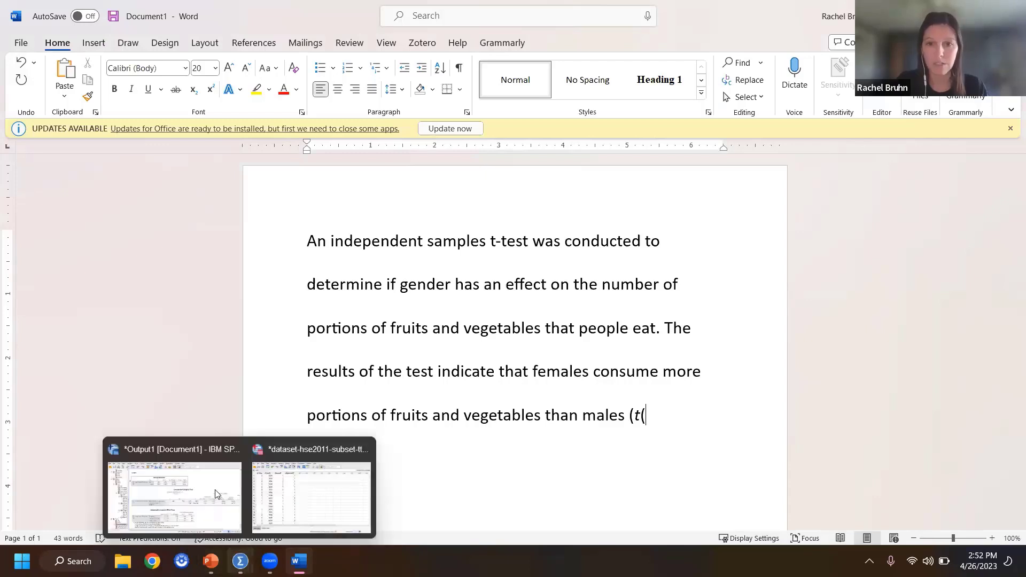
left_click(217, 492)
left_click(912, 325)
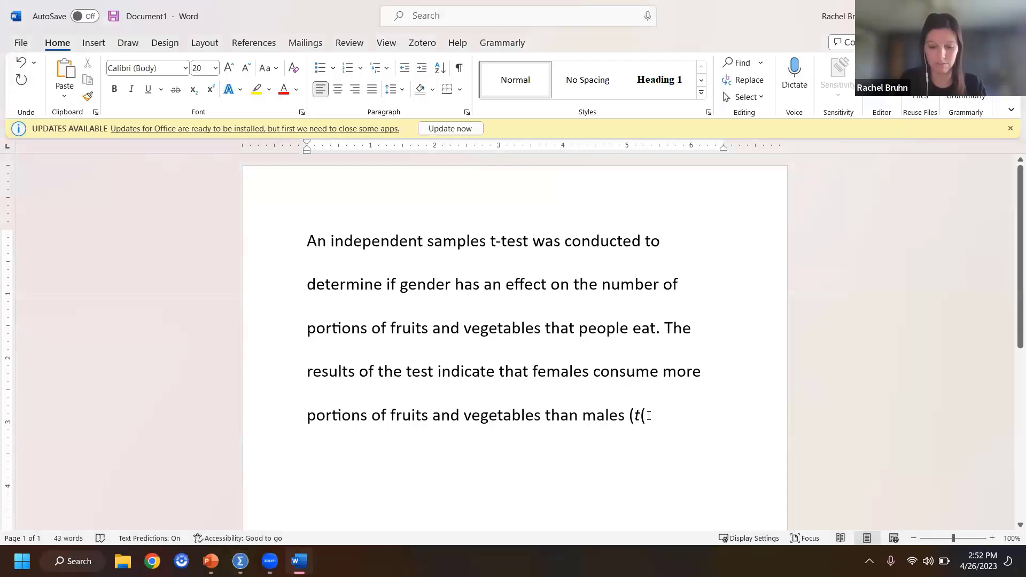
type("9877(")
key("BackSpace")
type(")=")
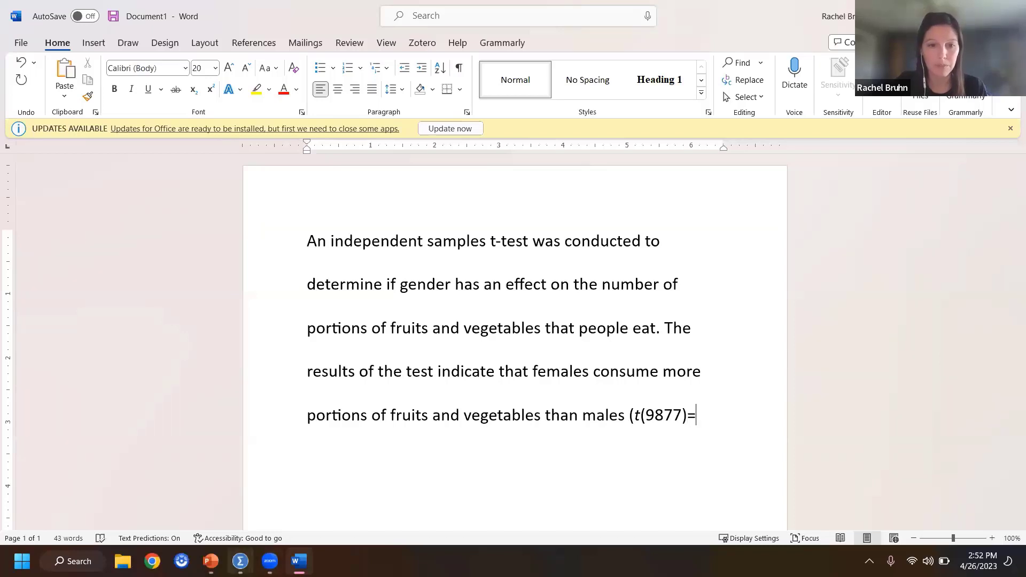
Step: Look up the equal-variances t statistic in the SPSS output and enter "-5.972," after the equals sign in Word
mouse_move(240, 561)
left_click(185, 479)
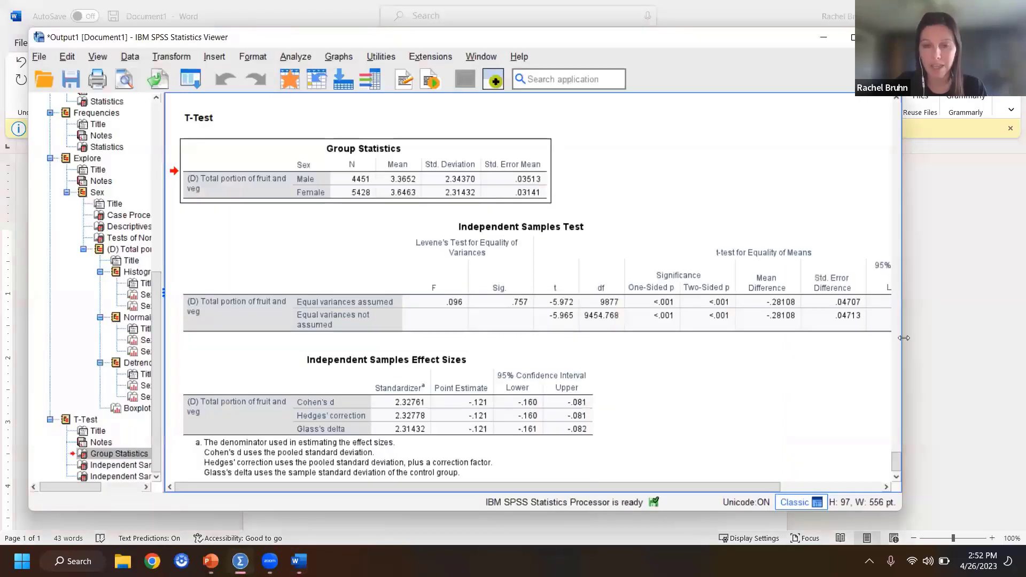
key("alt+Tab")
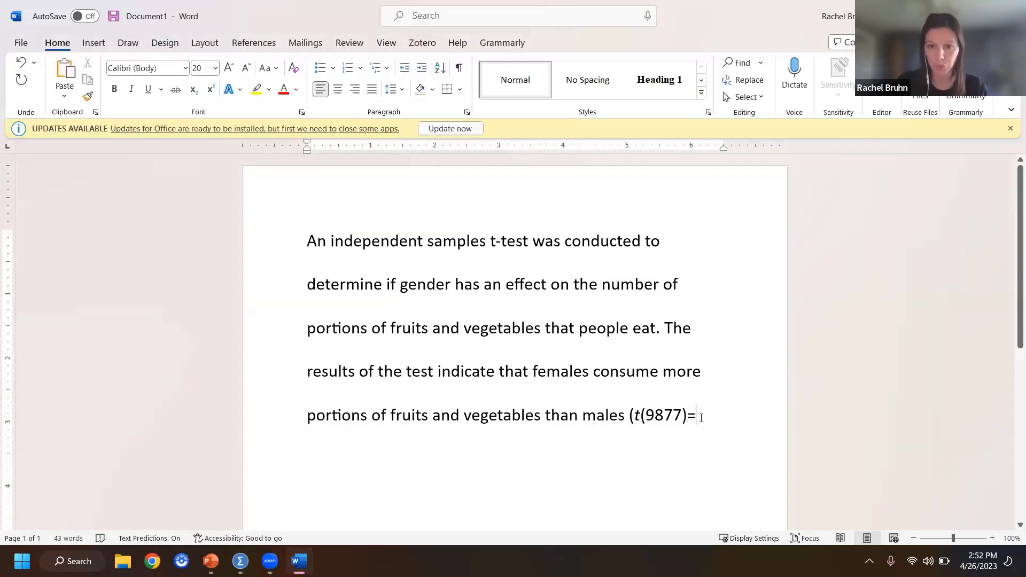
type("-5.9")
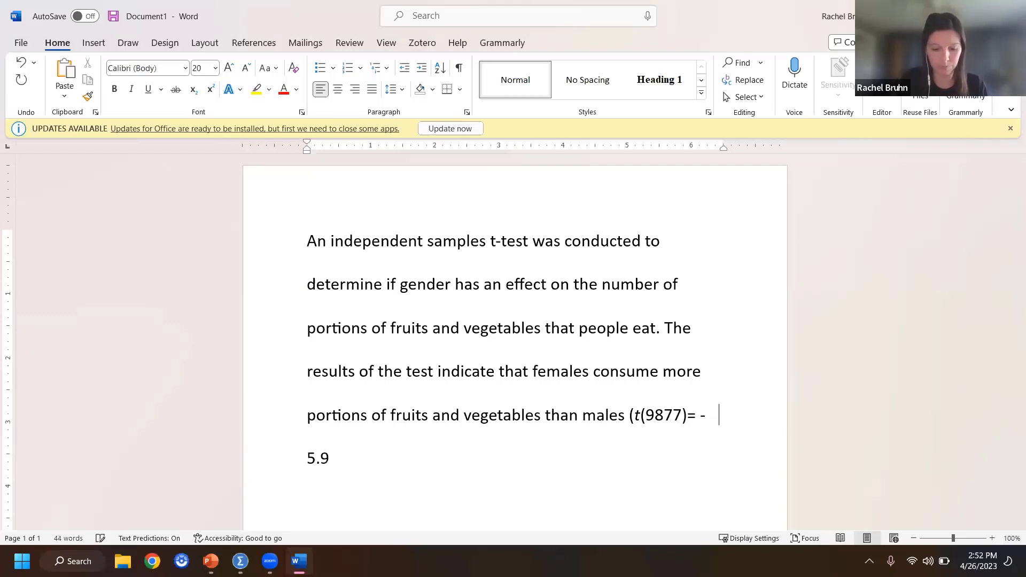
type("72,")
Step: Finish the statistics parenthesis with "p < .001).", making only the p italic
key("ctrl+i")
type("p")
key("ctrl+i")
type("< ")
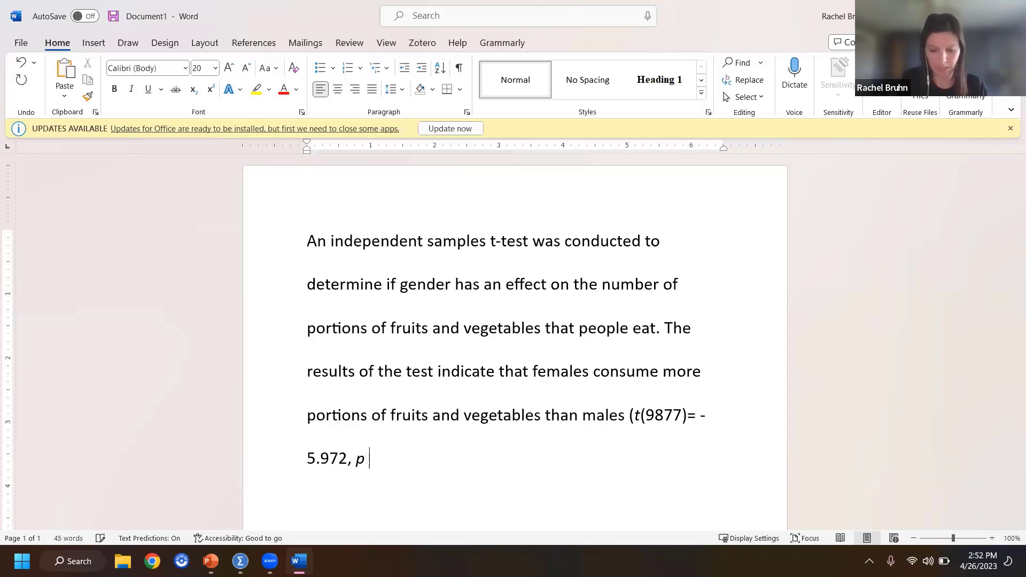
type(".001")
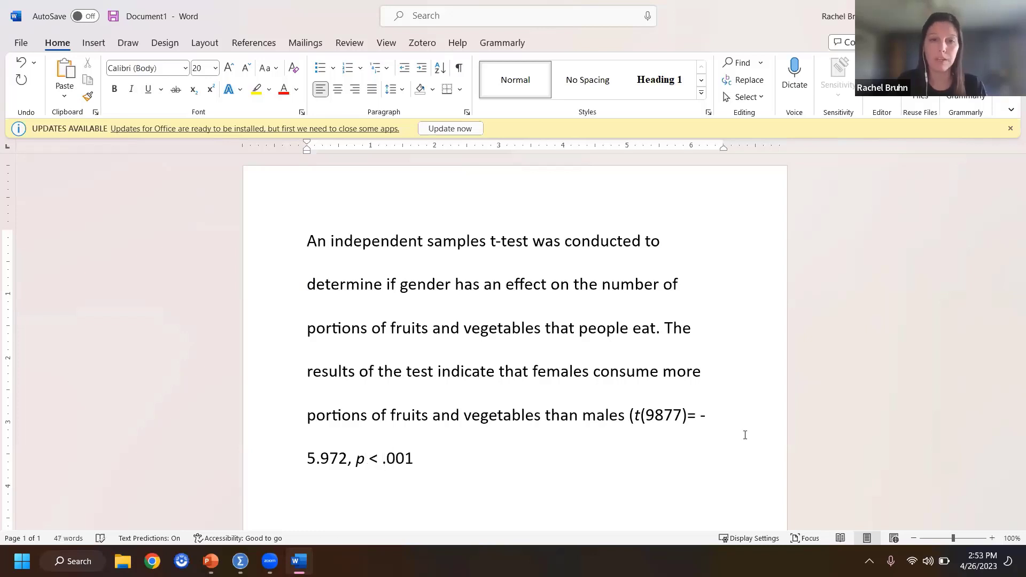
type(".")
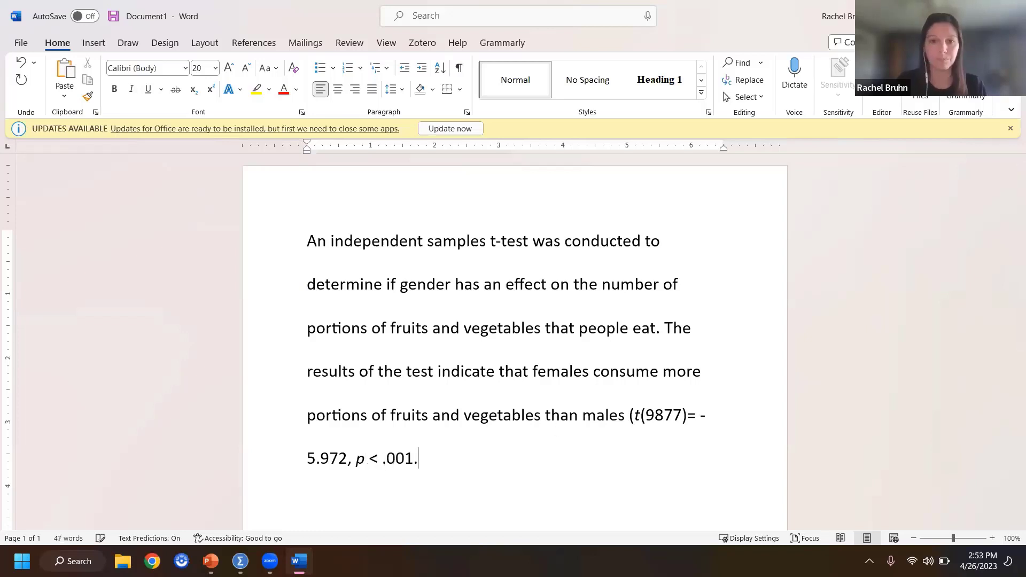
key("BackSpace")
type(").")
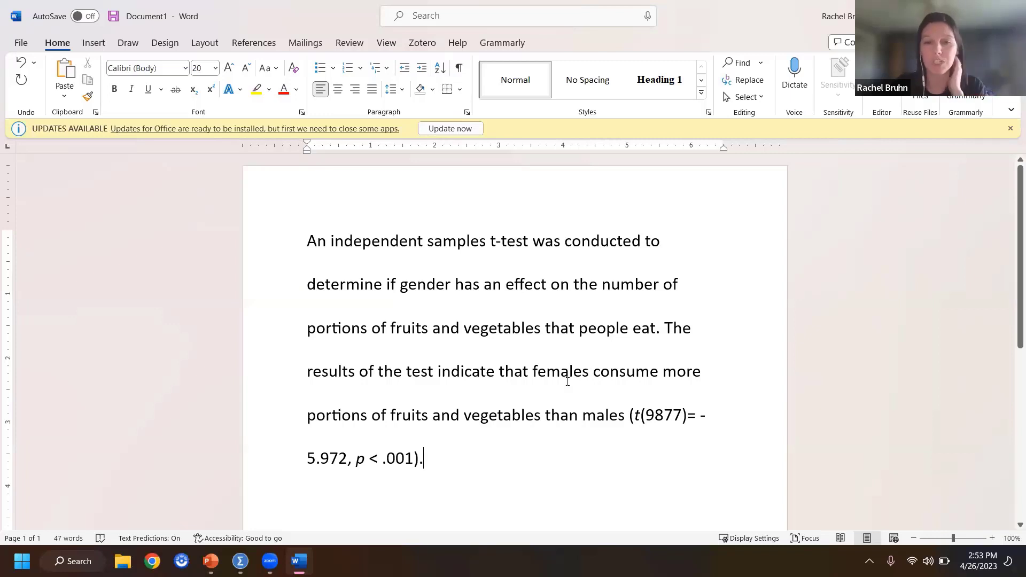
Step: Open a parenthesis after "females" with "(M =", making only the M italic
left_click(588, 371)
type("(")
key("ctrl+i")
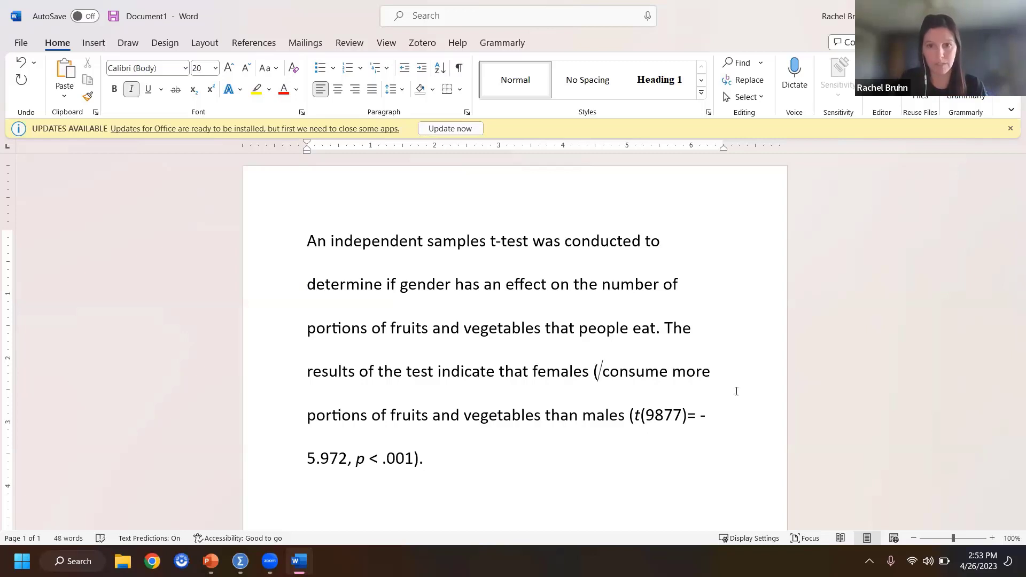
type("M")
key("ctrl+i")
type("=")
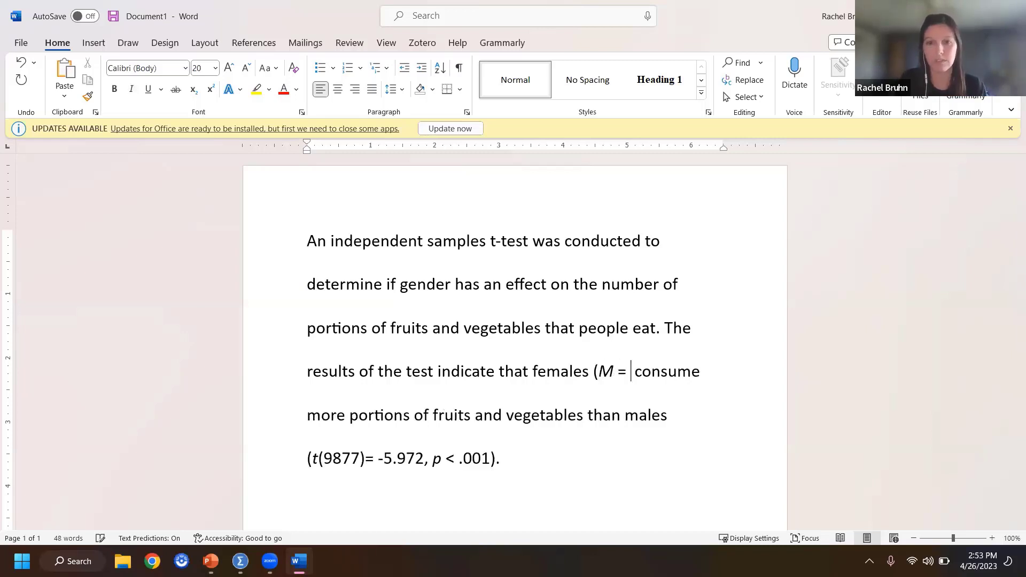
Step: Look up the female mean in the SPSS output and enter it in Word as "3.65,"
left_click(152, 562)
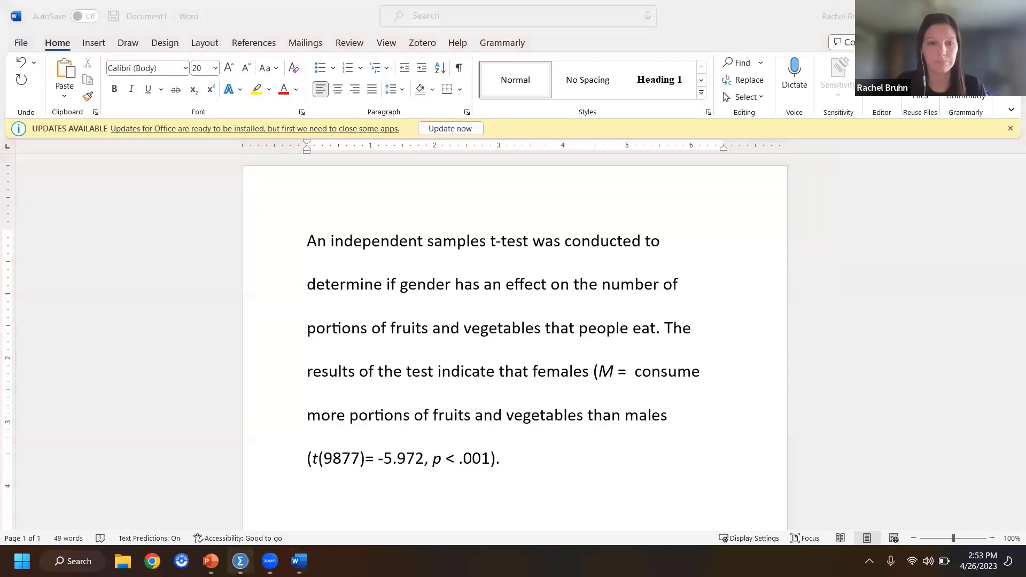
left_click(240, 561)
left_click(173, 492)
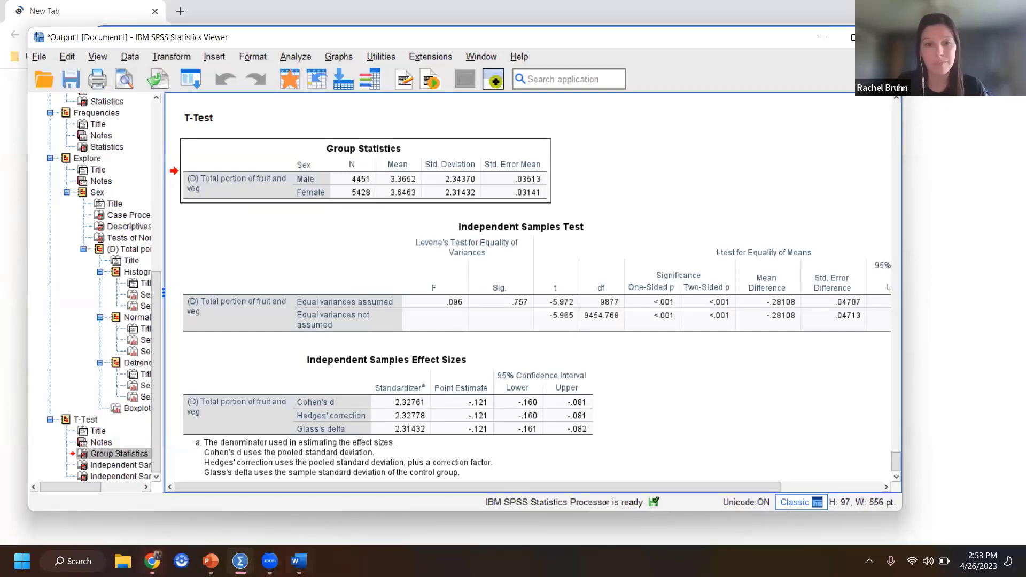
key("alt+Tab")
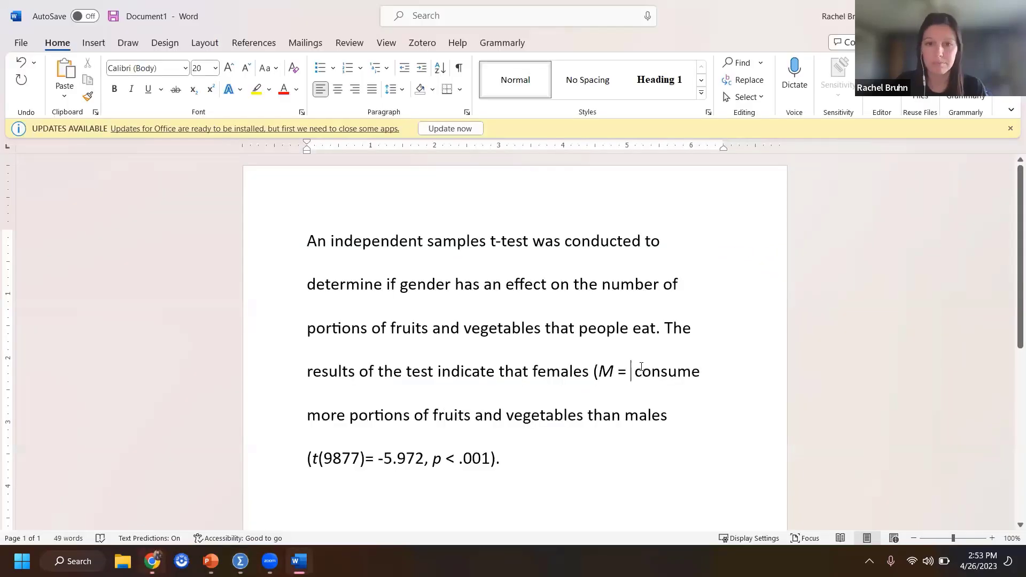
type("3.65,")
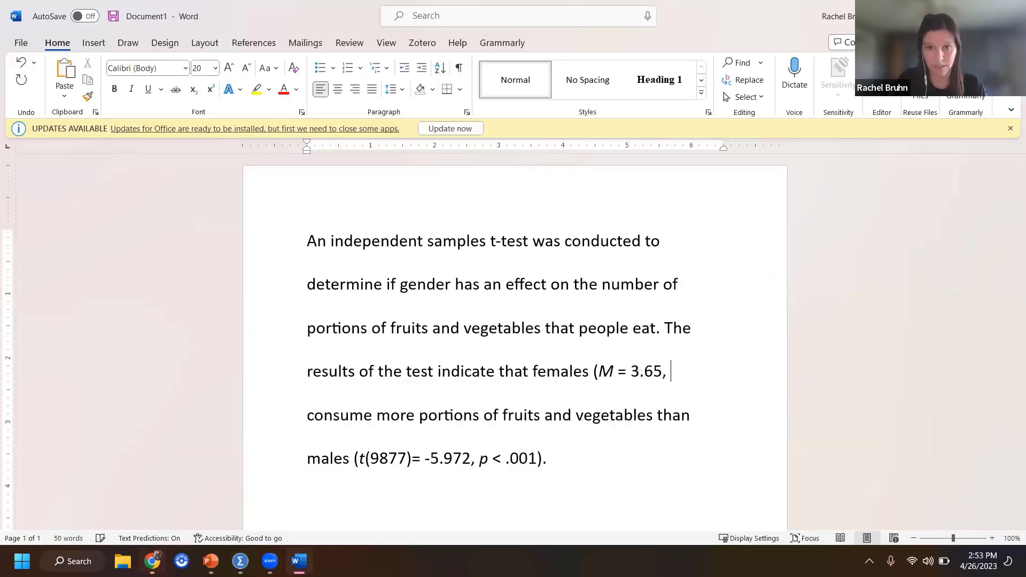
Step: Add "SD =" after the female mean, making only the SD italic
key("ctrl+i")
type("SD")
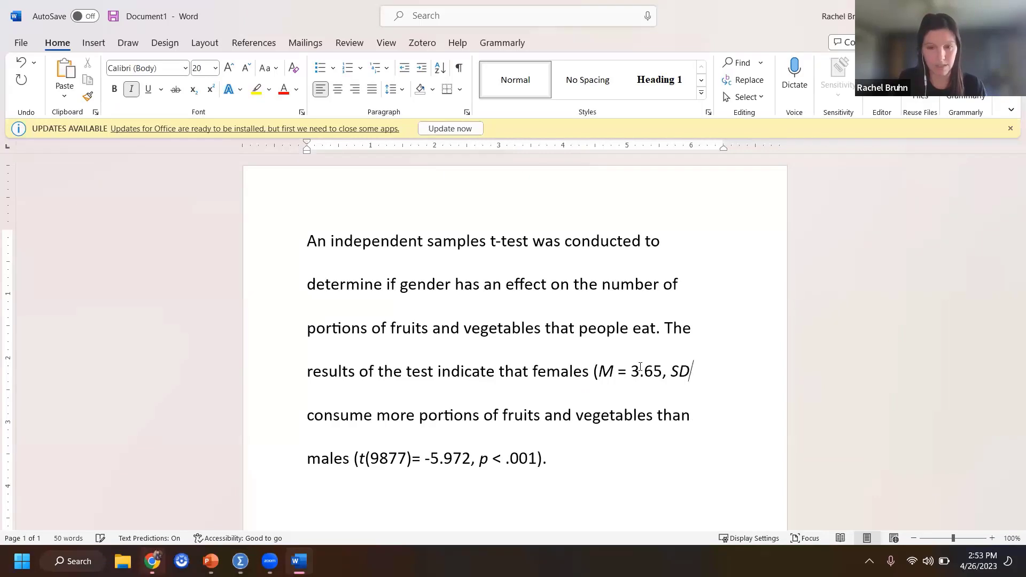
key("ctrl+i")
type("=")
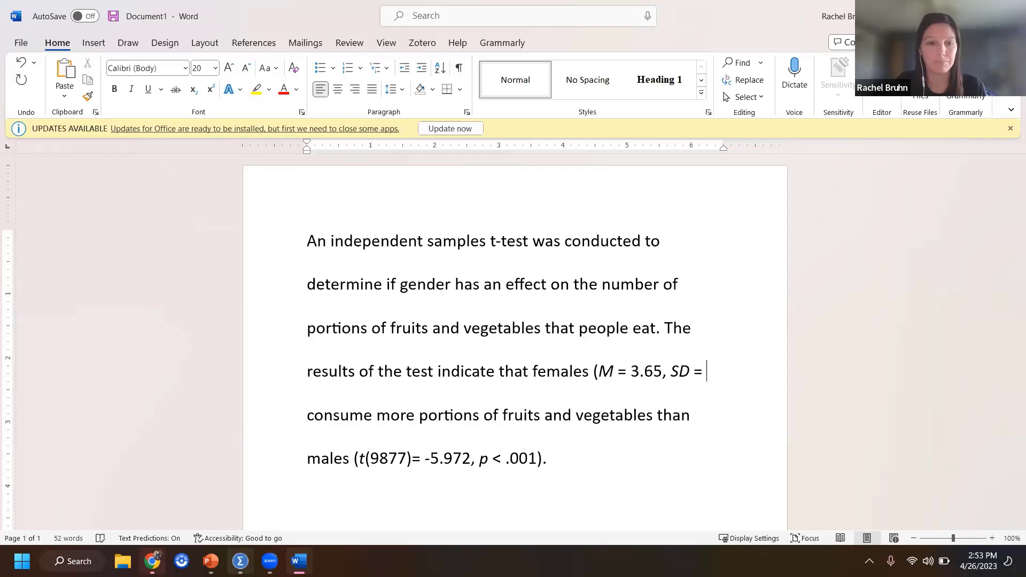
Step: Look up the female standard deviation in the SPSS output and close the parenthesis in Word with "2.31)"
left_click(240, 561)
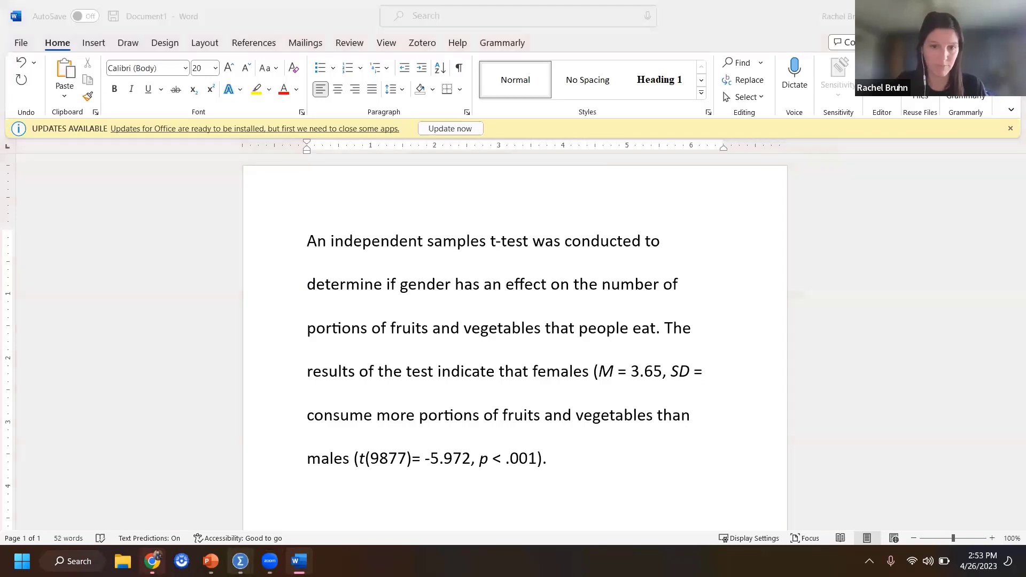
left_click(268, 477)
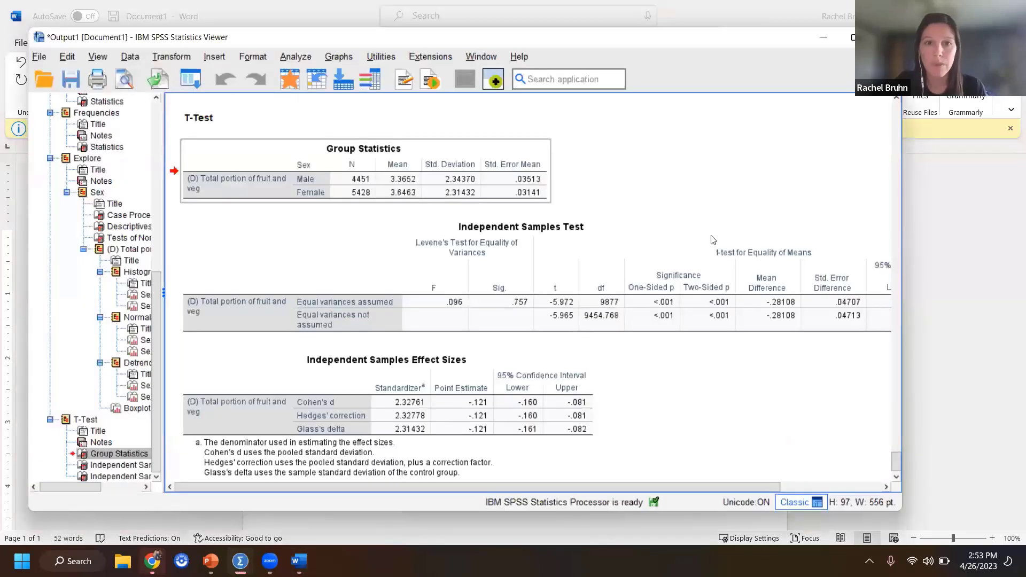
left_click(912, 308)
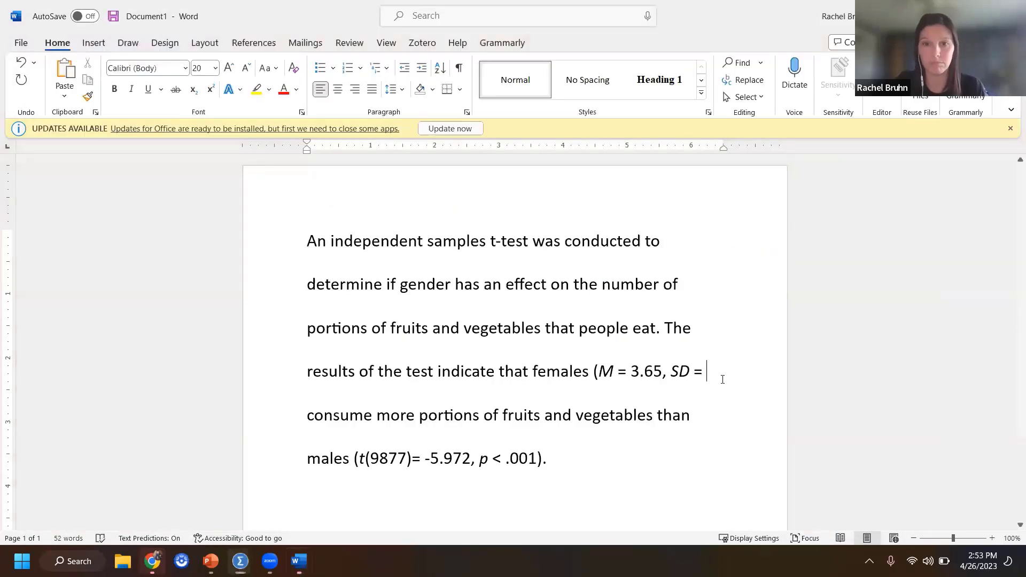
type("2.3")
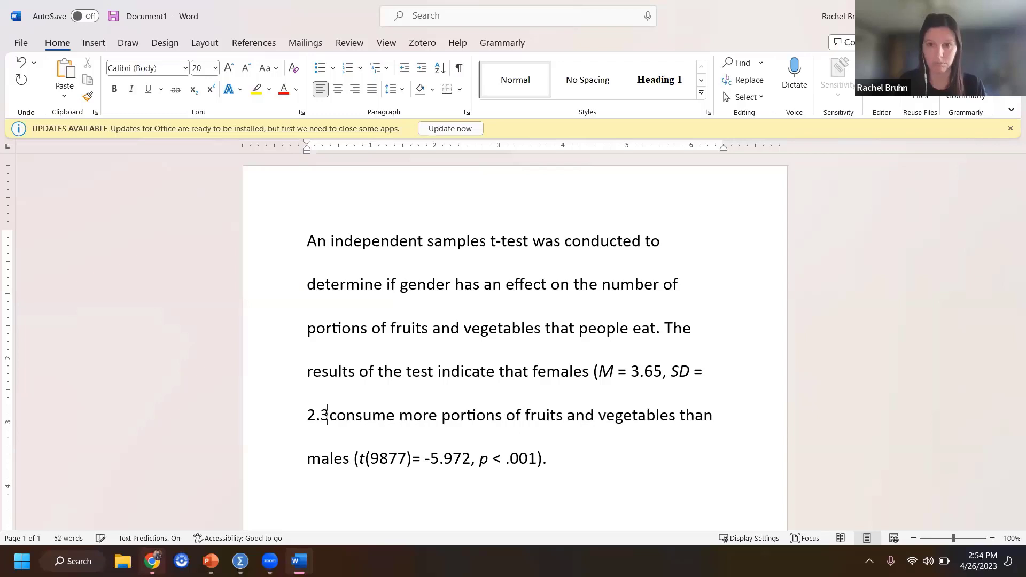
type("1)")
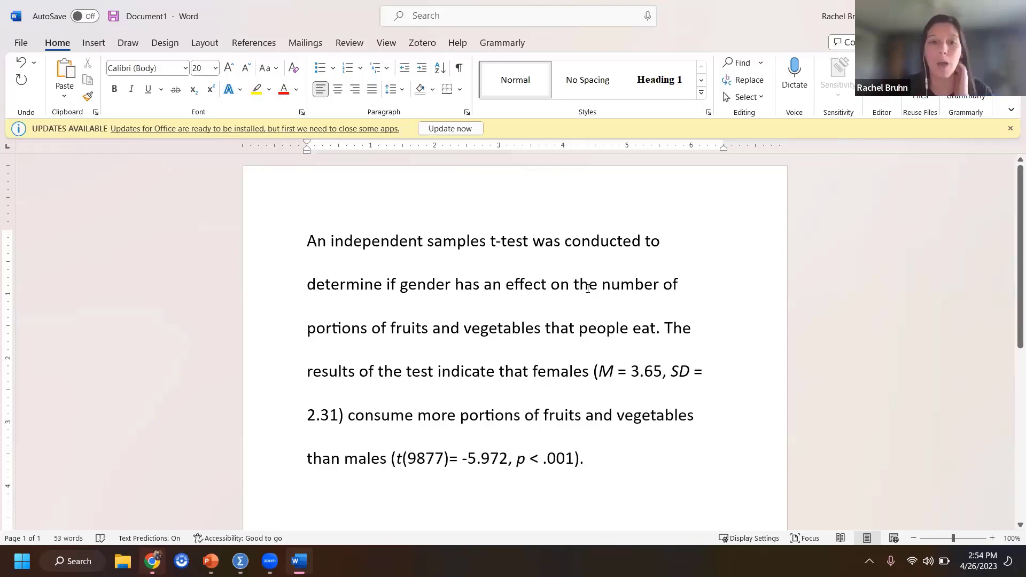
Step: Highlight "t(9877)= -5.972, p < .001" in yellow in the results sentence
scroll(393, 459, "down", 1)
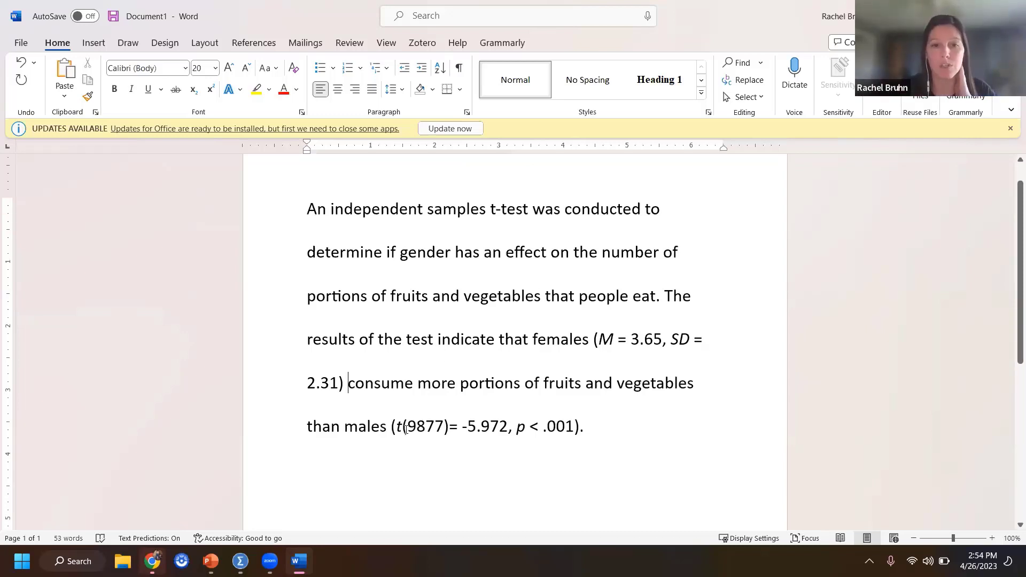
left_click_drag(397, 429, 570, 434)
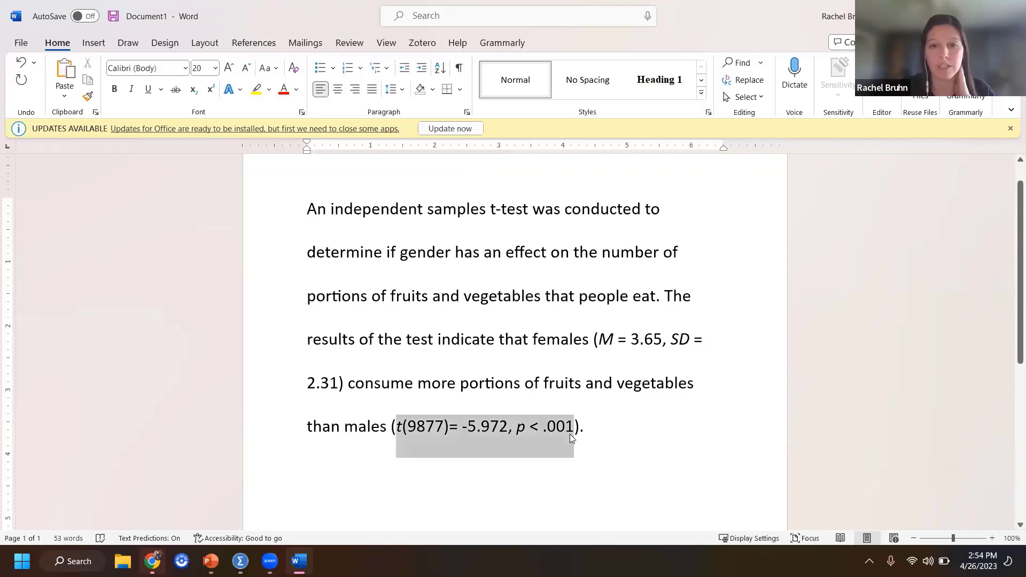
left_click(624, 414)
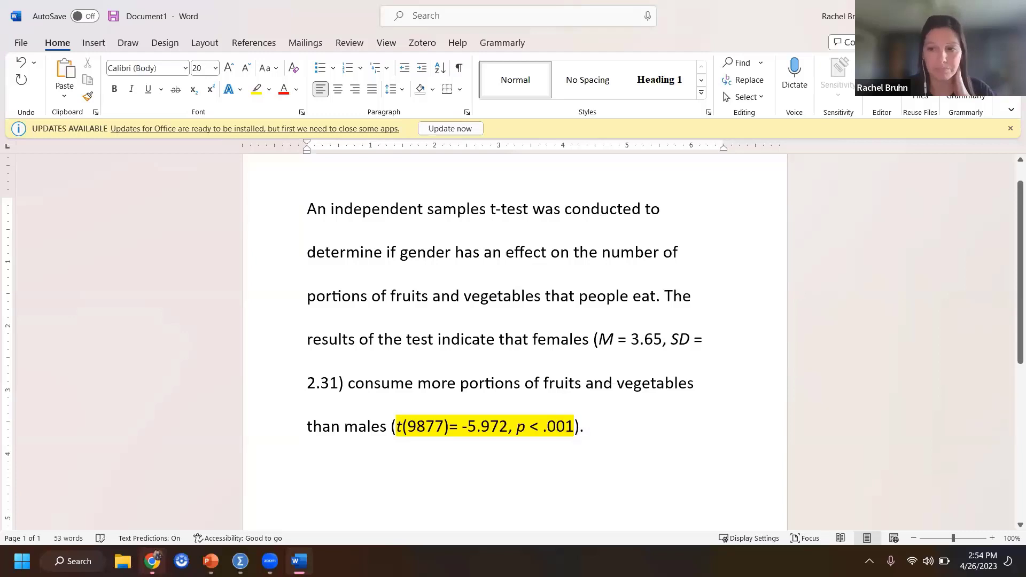
Step: Switch to the Independent Samples T-Test presentation in PowerPoint at its closing Questions slide
mouse_move(152, 561)
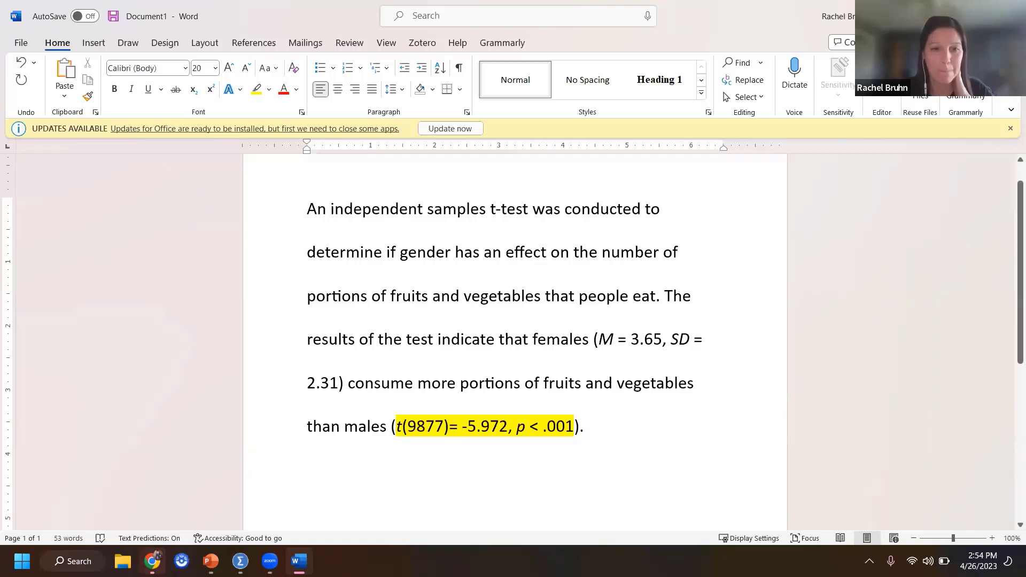
left_click(211, 561)
left_click(92, 465)
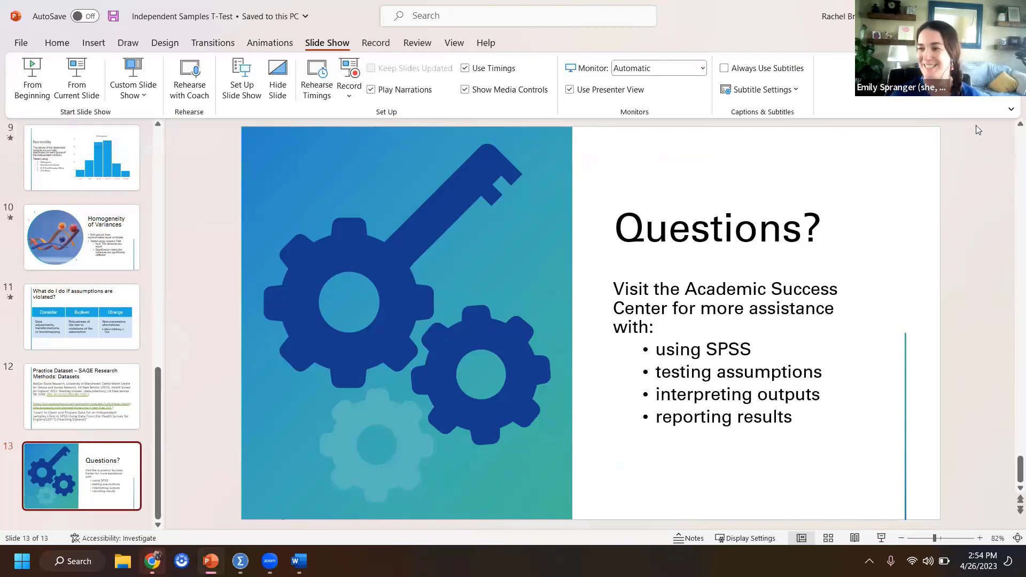
Step: Collapse the ribbon to show tabs only and narrow the slide thumbnail pane
left_click(1010, 110)
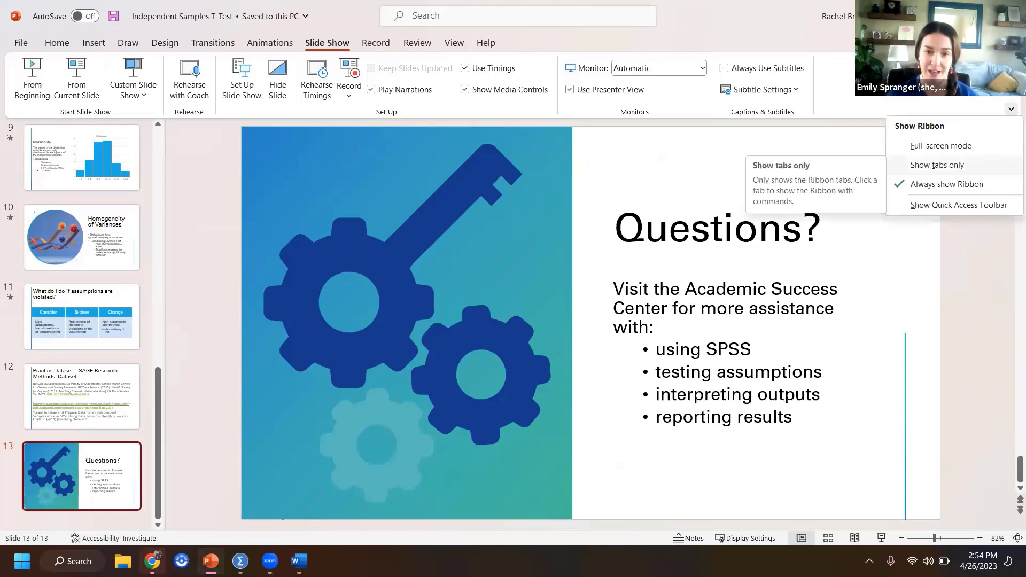
left_click(1011, 164)
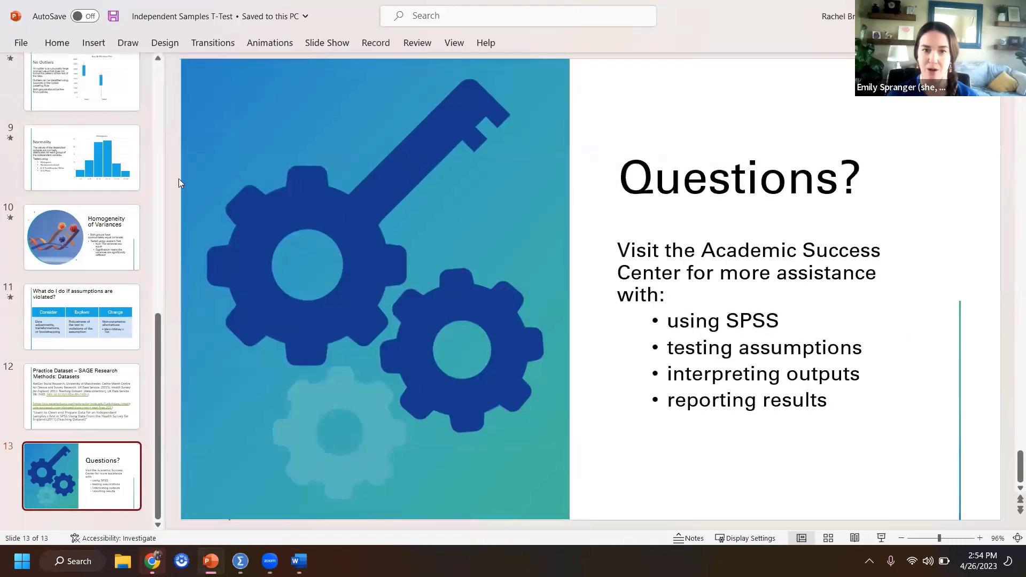
left_click_drag(164, 179, 1, 201)
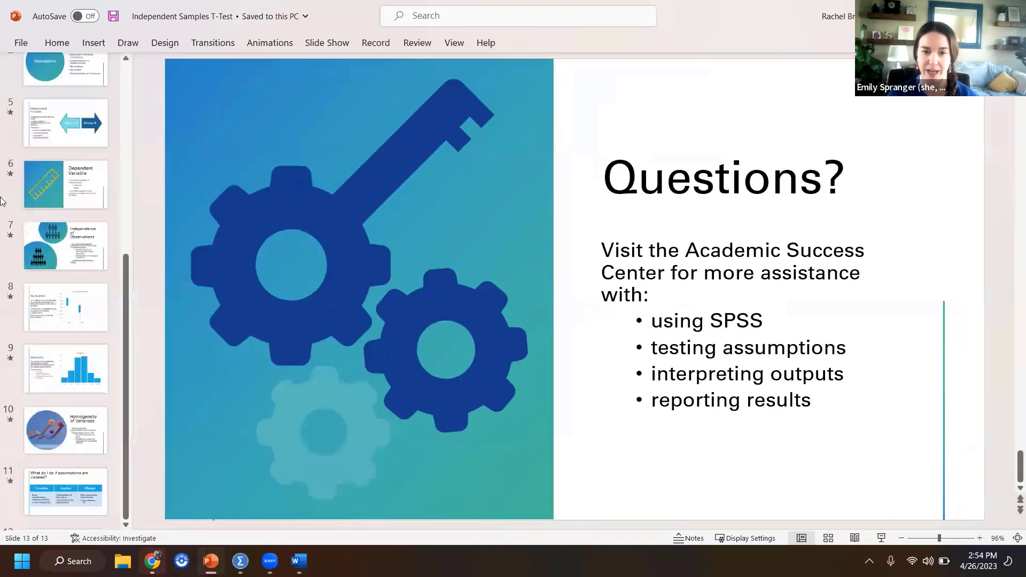